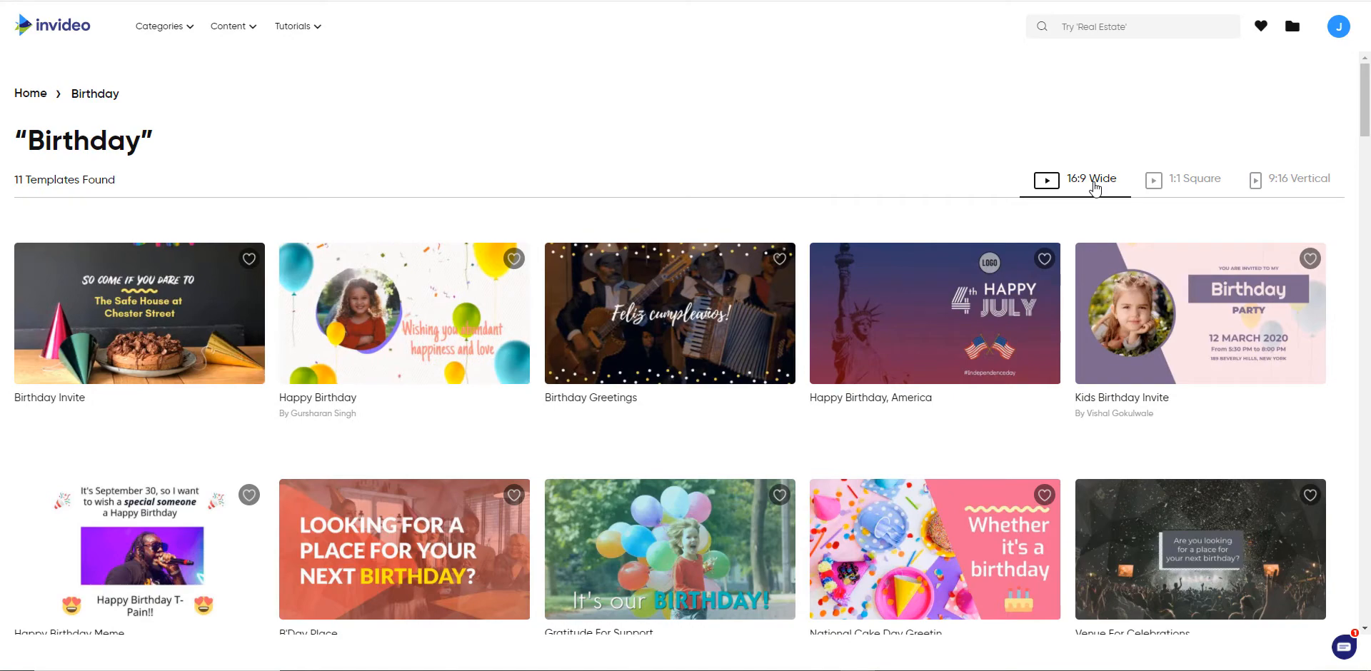
Step: Look through the Birthday templates in the 16:9 Wide format and switch the results to 1:1 Square
scroll(996, 441, "down", 4)
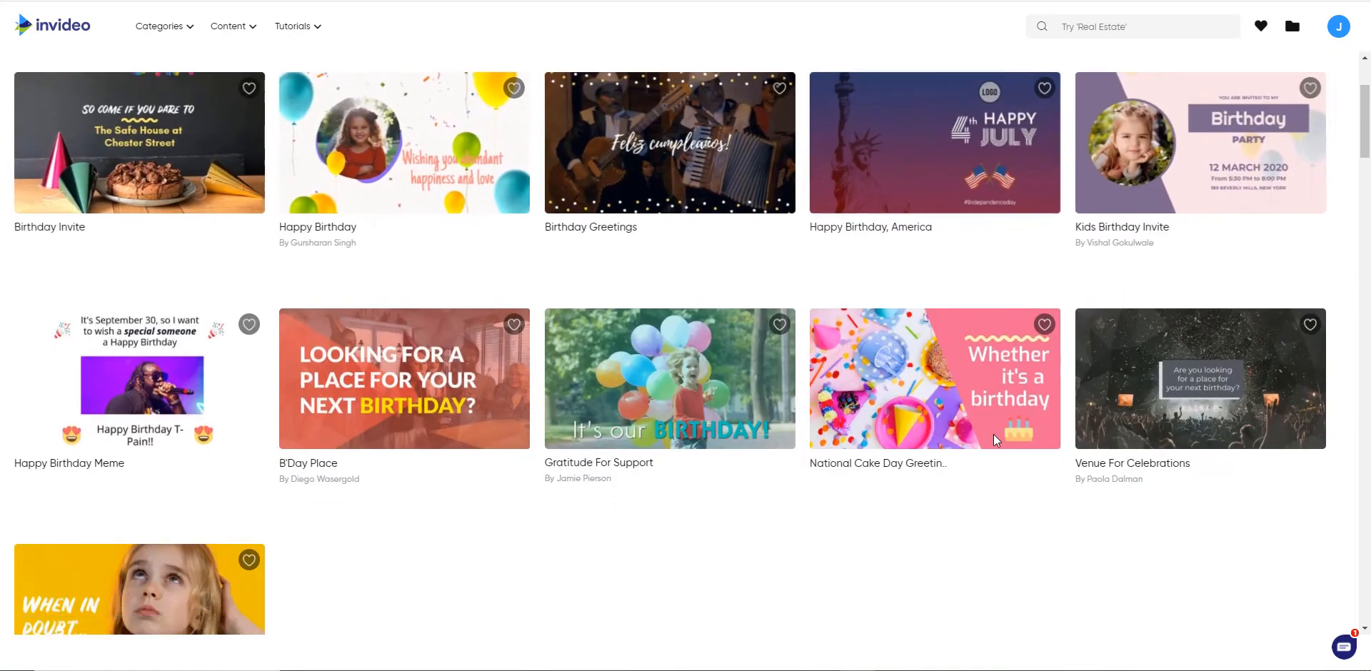
scroll(993, 434, "up", 4)
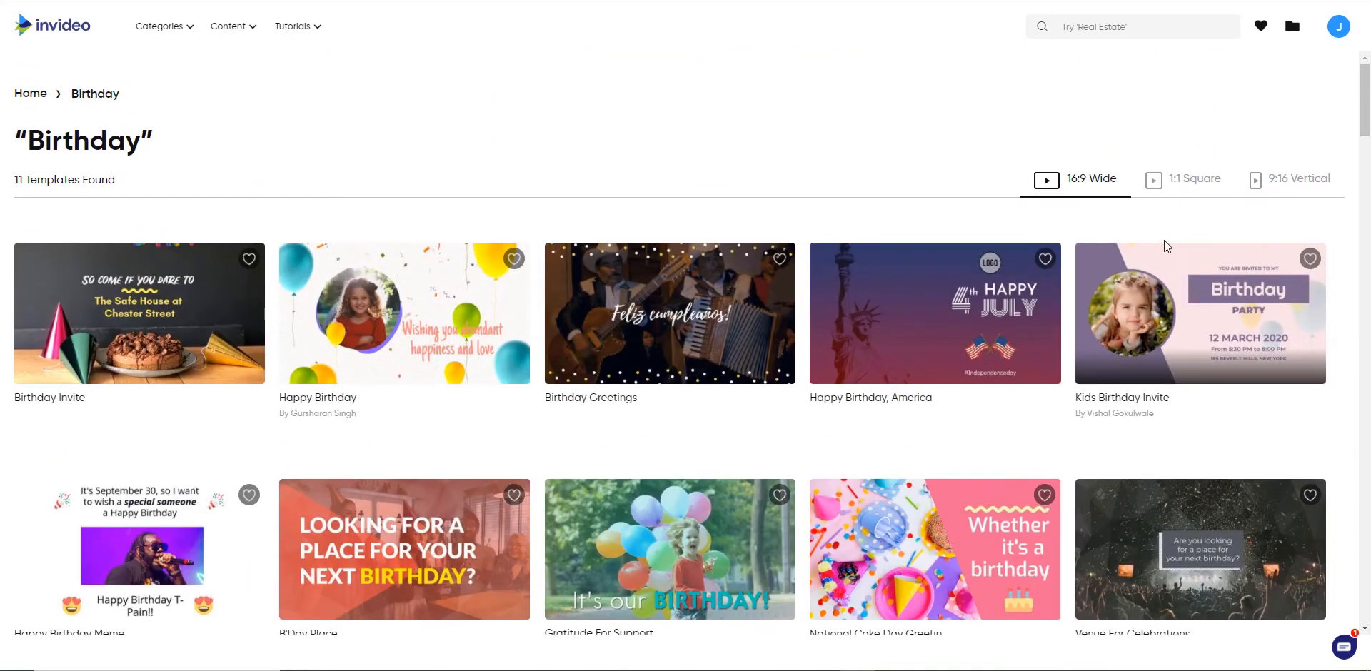
left_click(1200, 188)
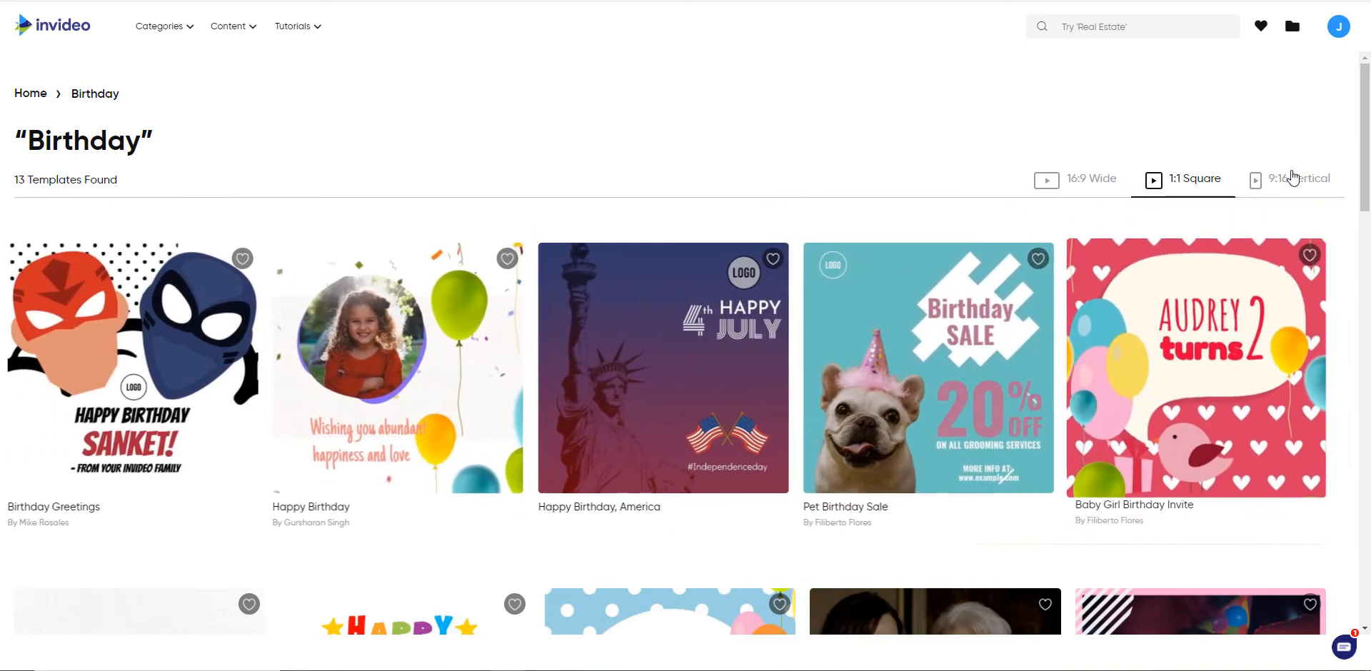
Step: Show the Birthday templates in 9:16 Vertical format and browse the whole list down to the single-scene section
left_click(1293, 177)
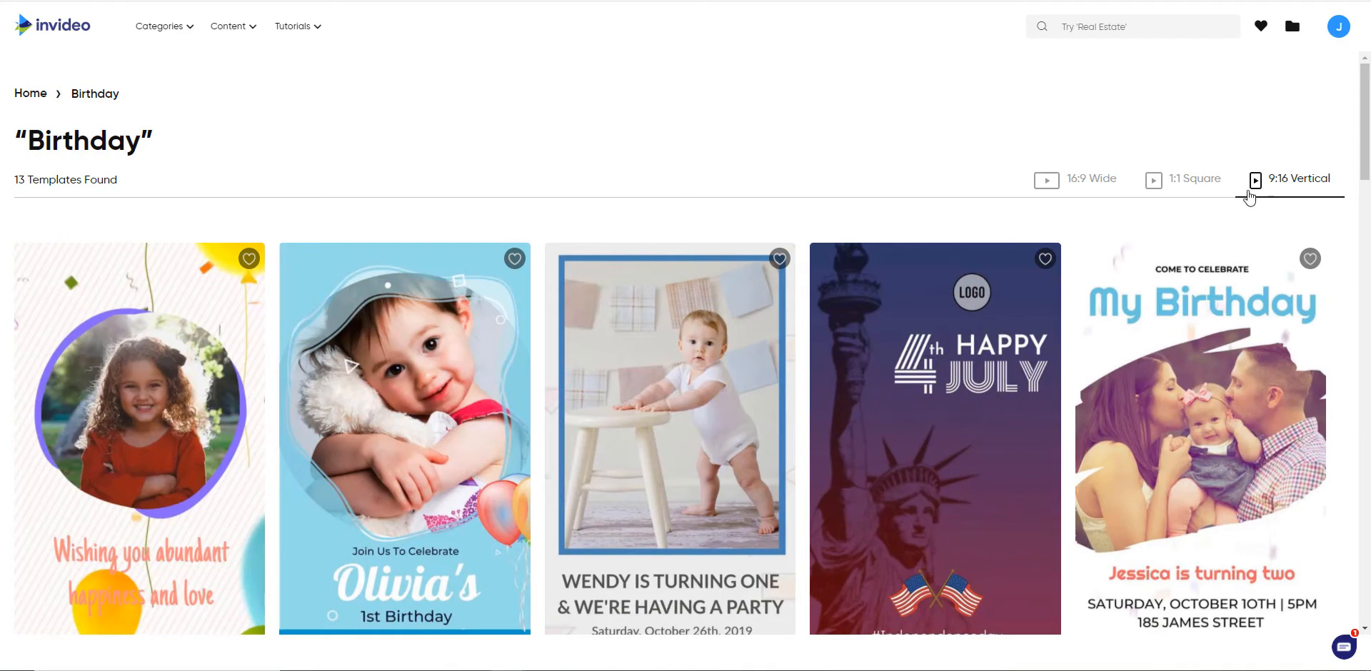
scroll(799, 357, "down", 4)
scroll(796, 361, "down", 12)
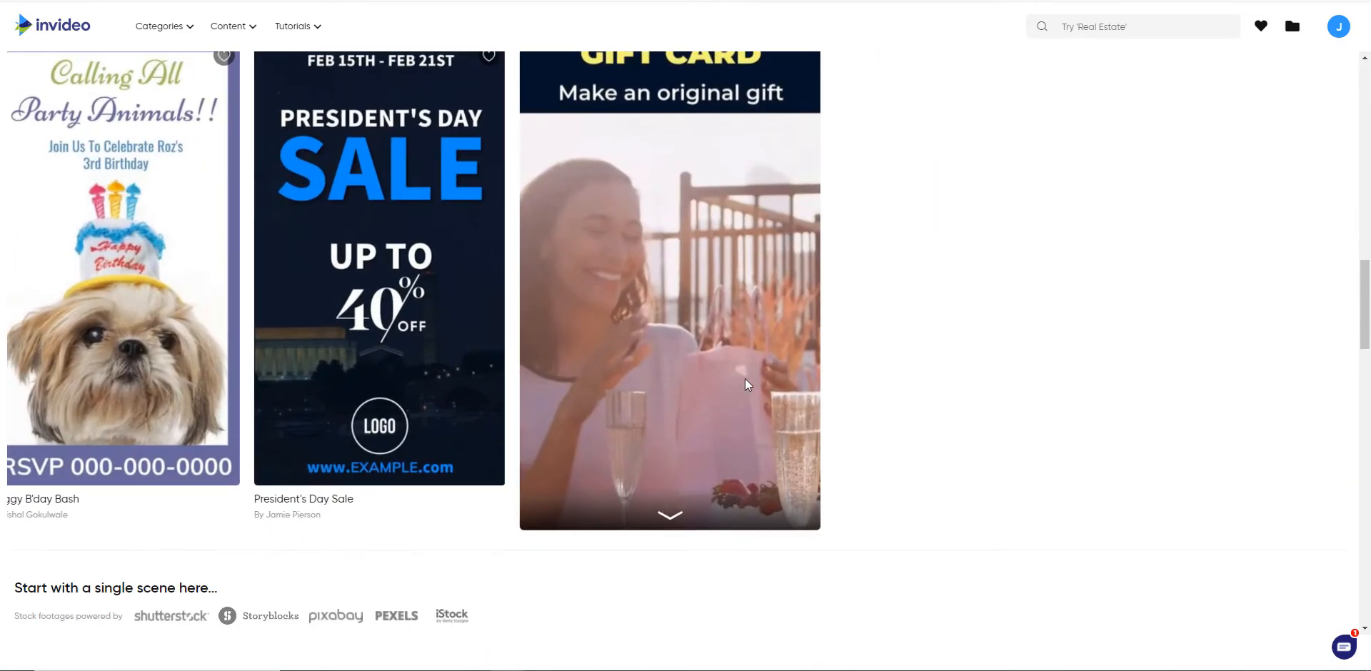
scroll(757, 374, "down", 3)
scroll(770, 367, "up", 9)
scroll(769, 367, "up", 4)
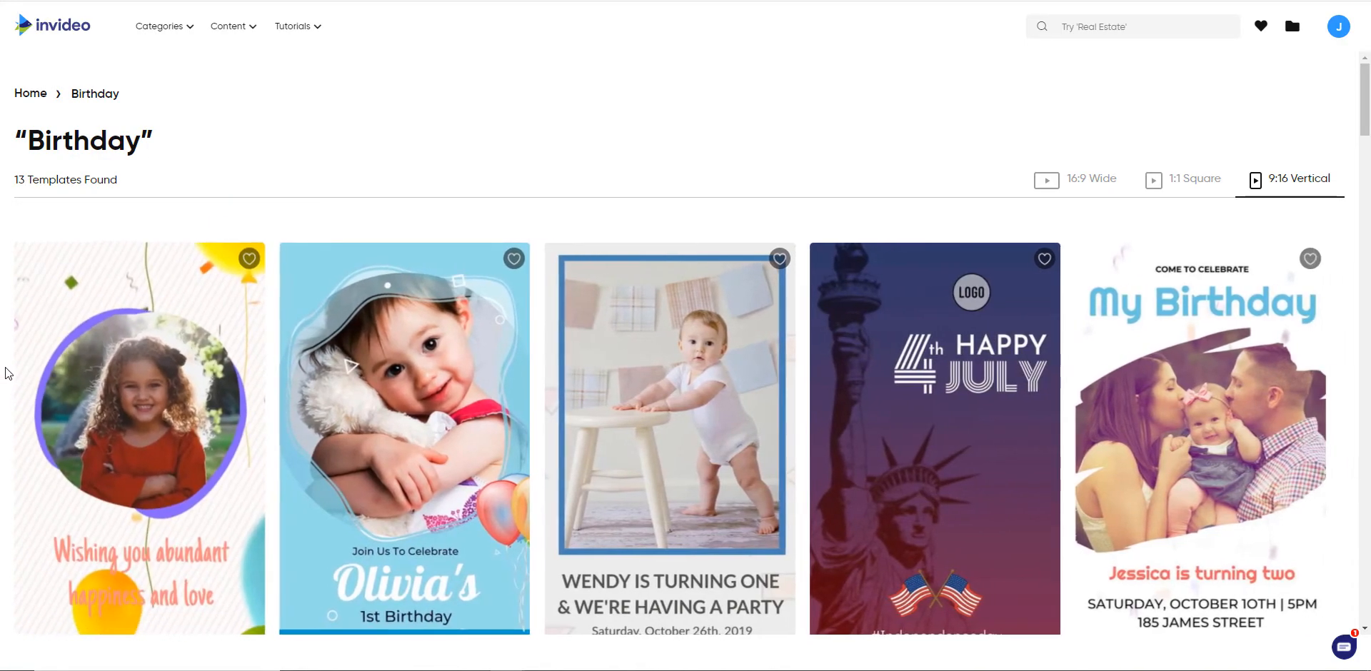
scroll(504, 401, "down", 5)
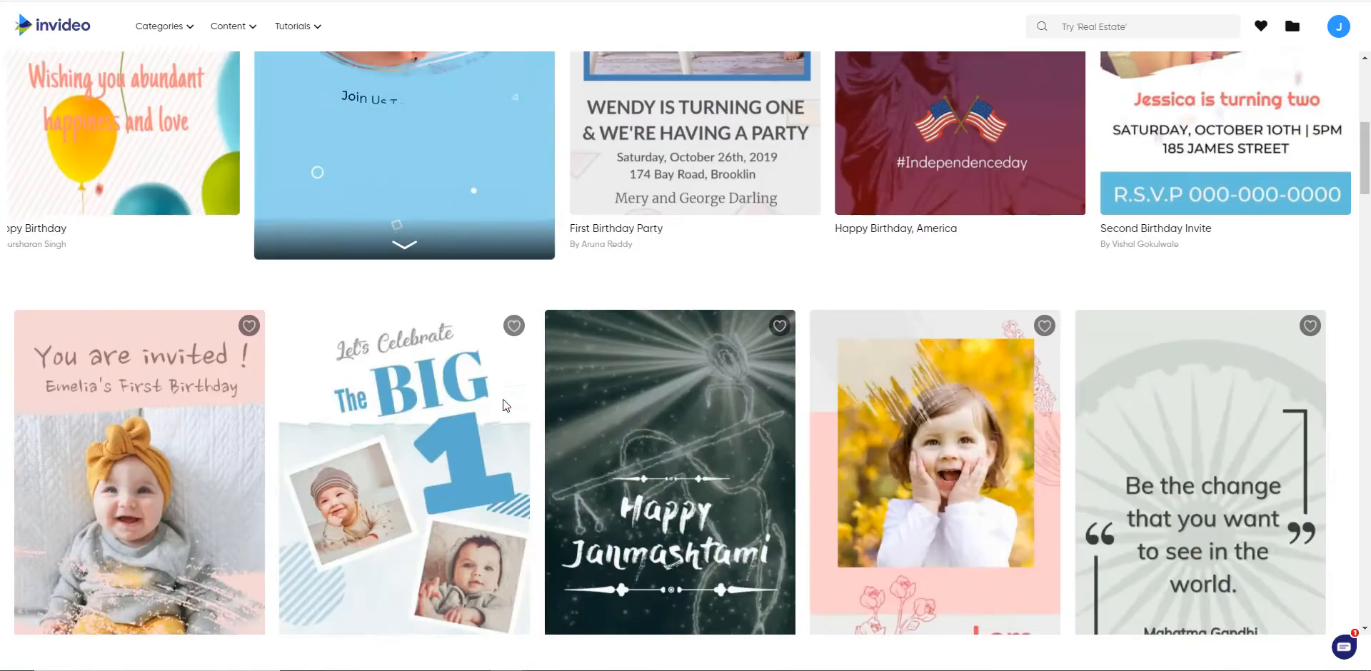
scroll(503, 399, "down", 9)
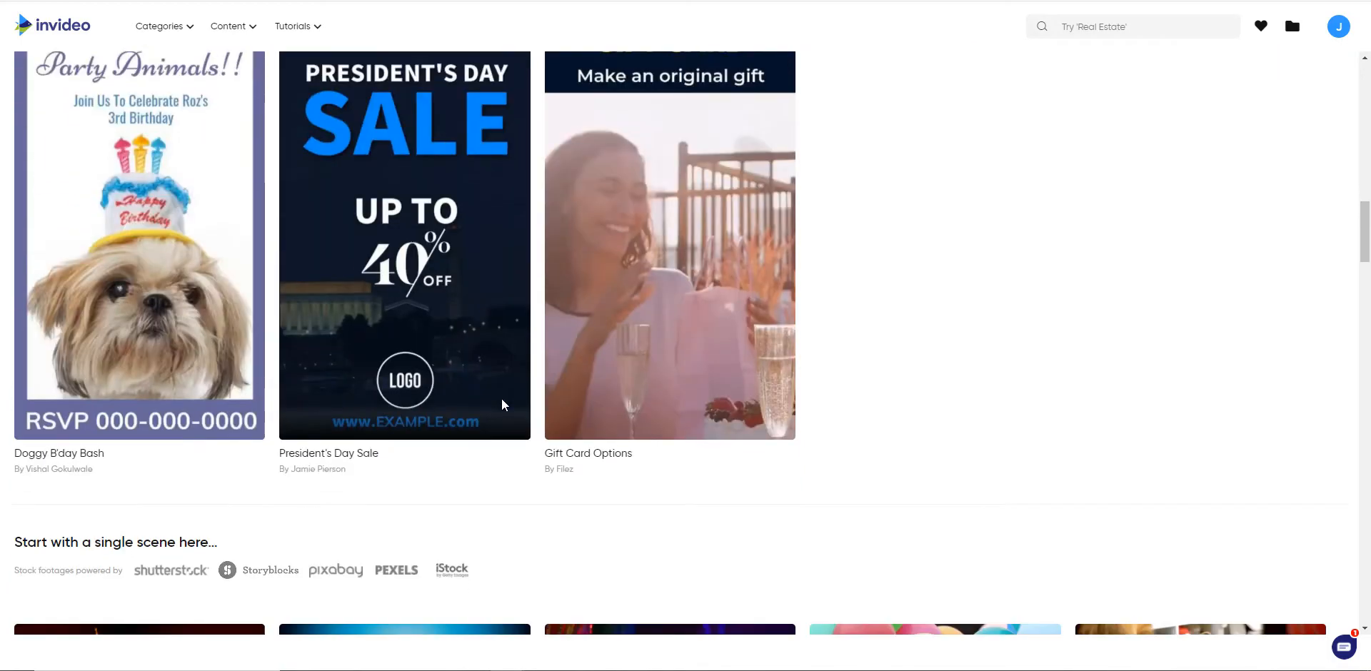
scroll(490, 400, "up", 12)
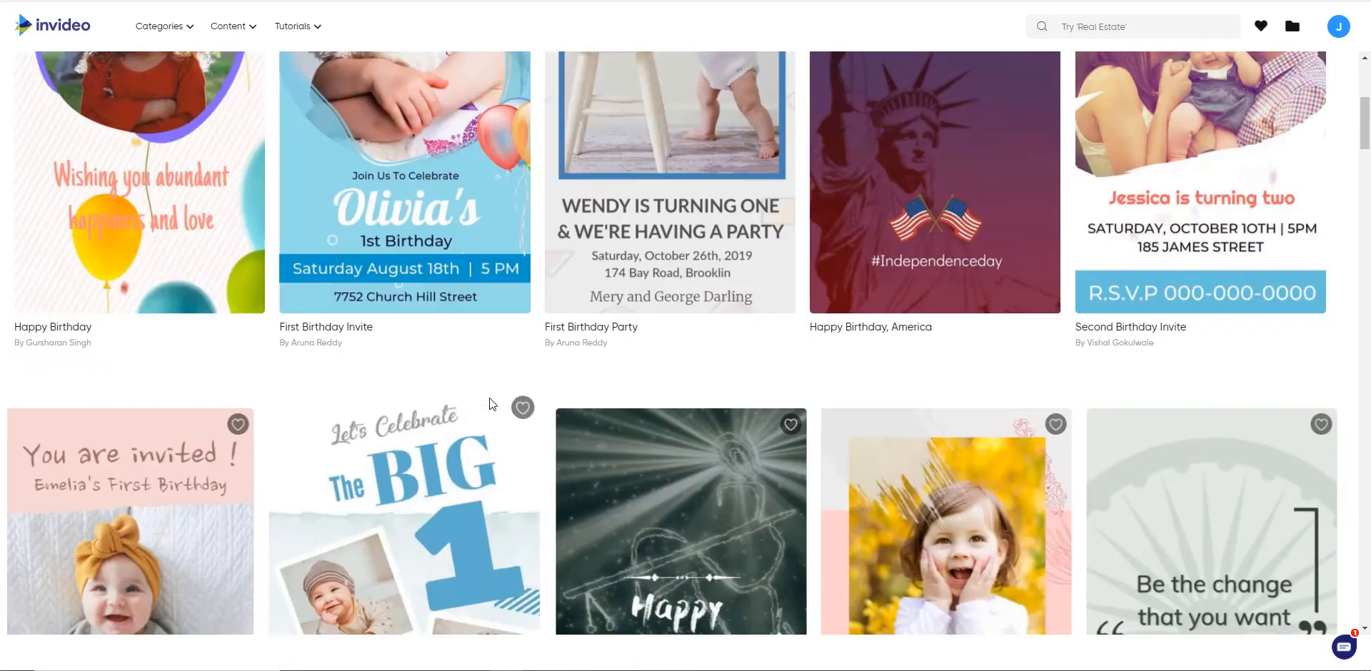
scroll(490, 397, "up", 5)
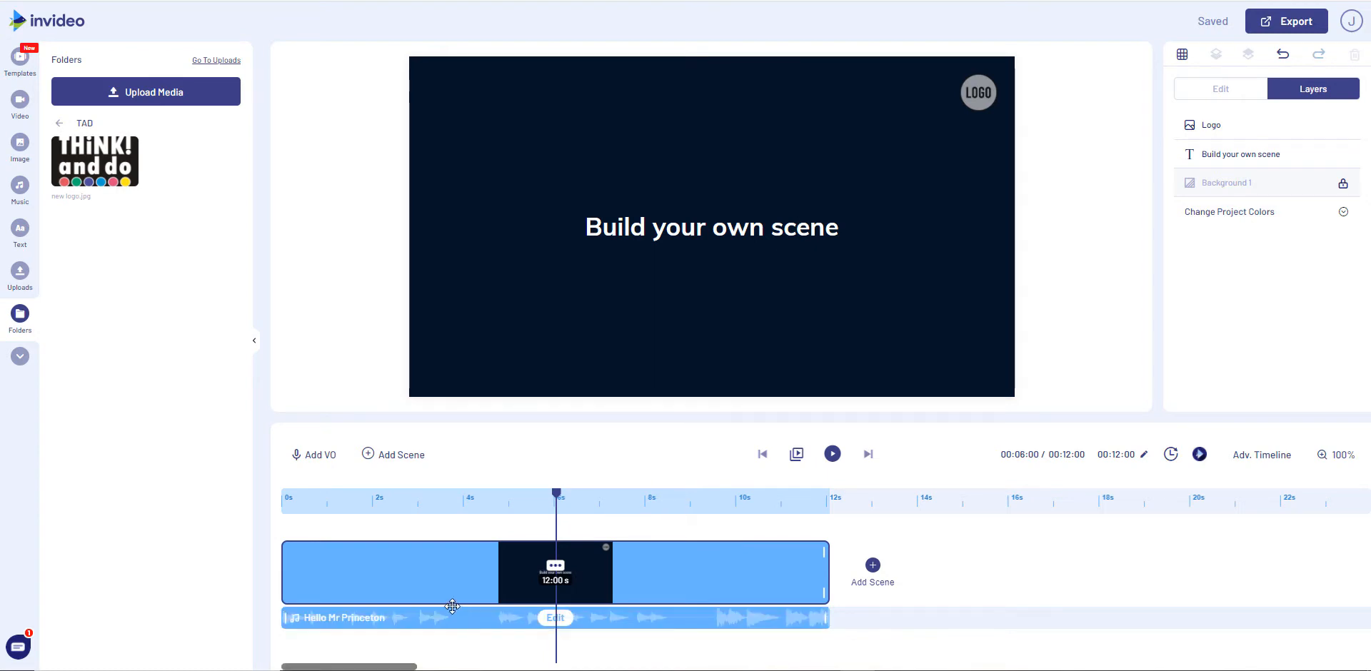
Step: Delete the Hello Mr Princeton music track from the timeline
left_click(563, 623)
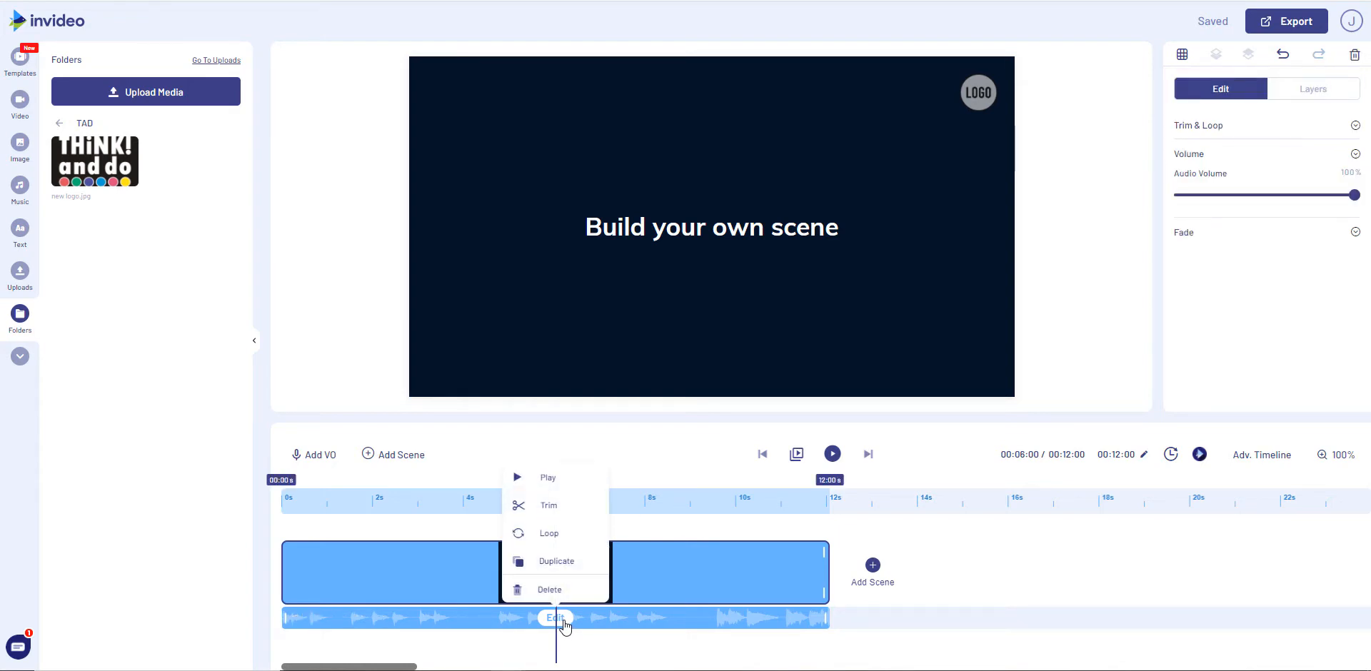
left_click(549, 590)
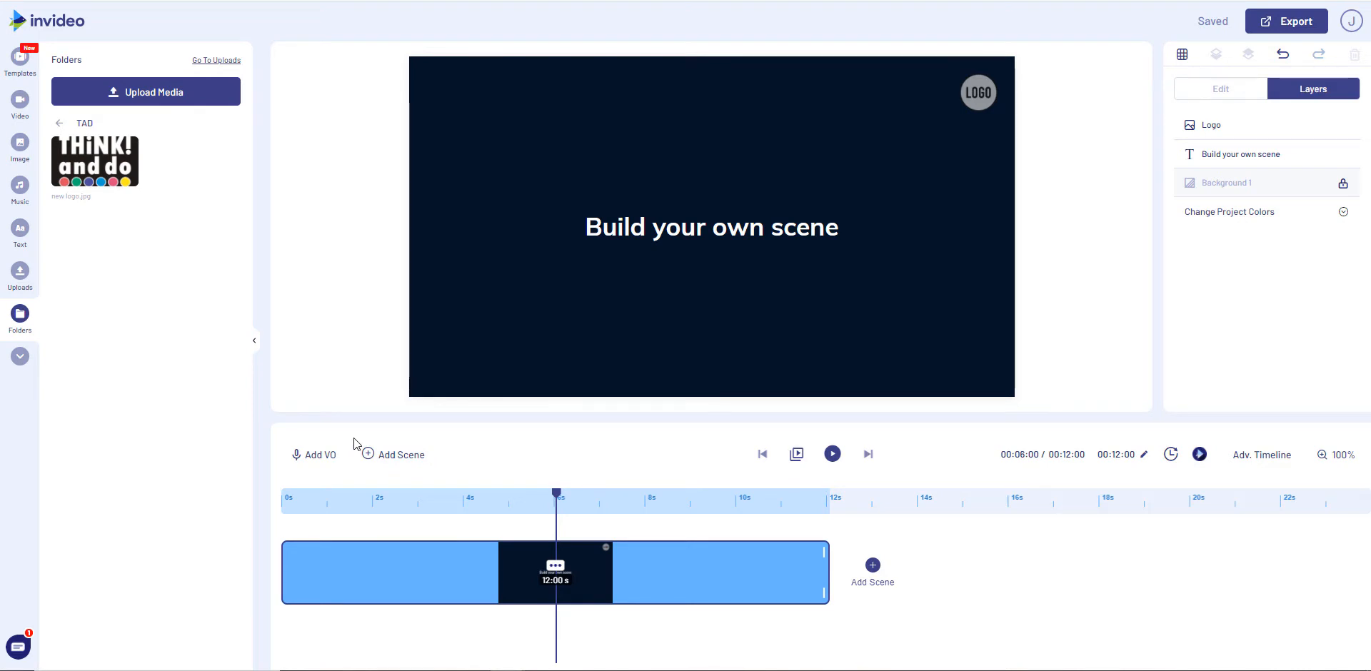
Step: View the uploaded media and the list of folders, ending in the TAD folder
left_click(15, 284)
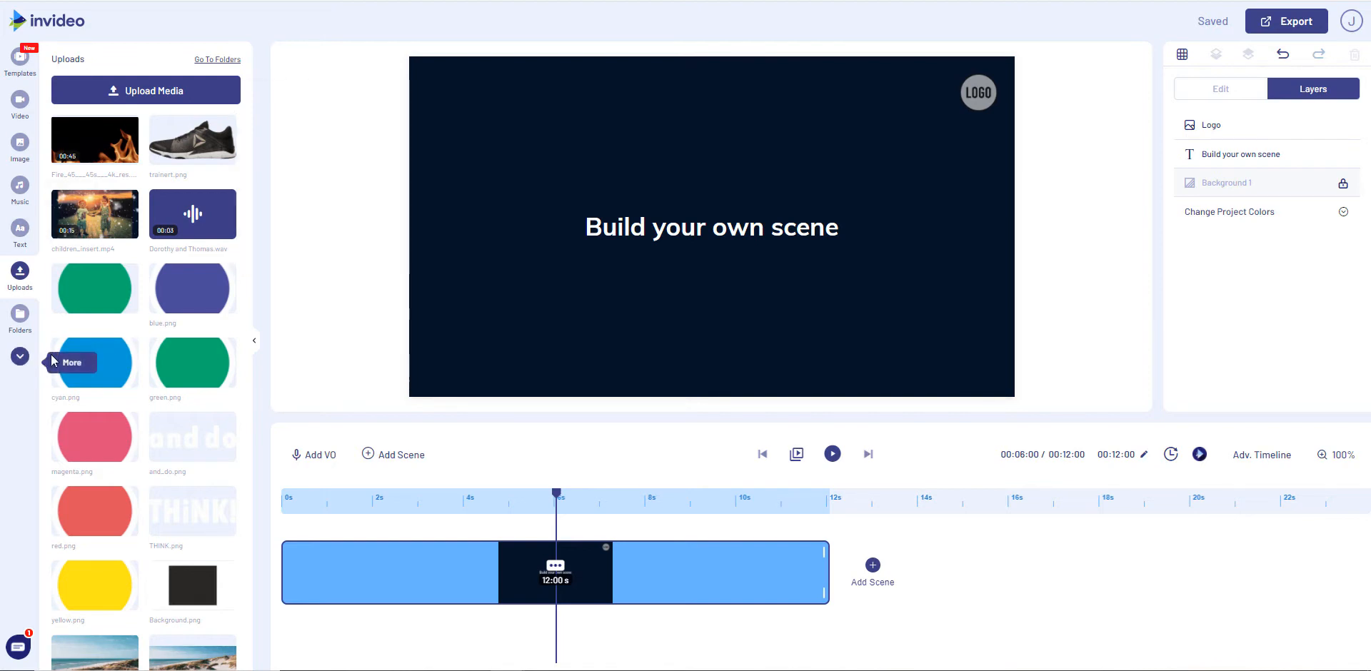
left_click(218, 60)
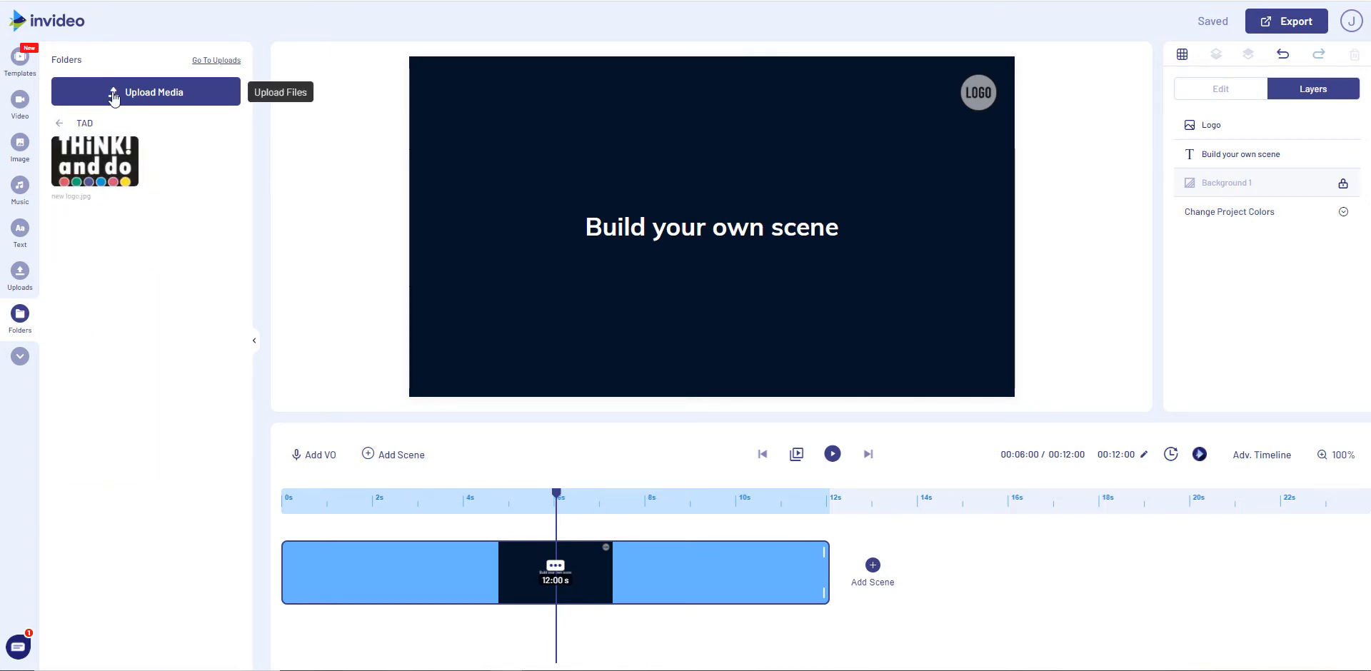
left_click(59, 124)
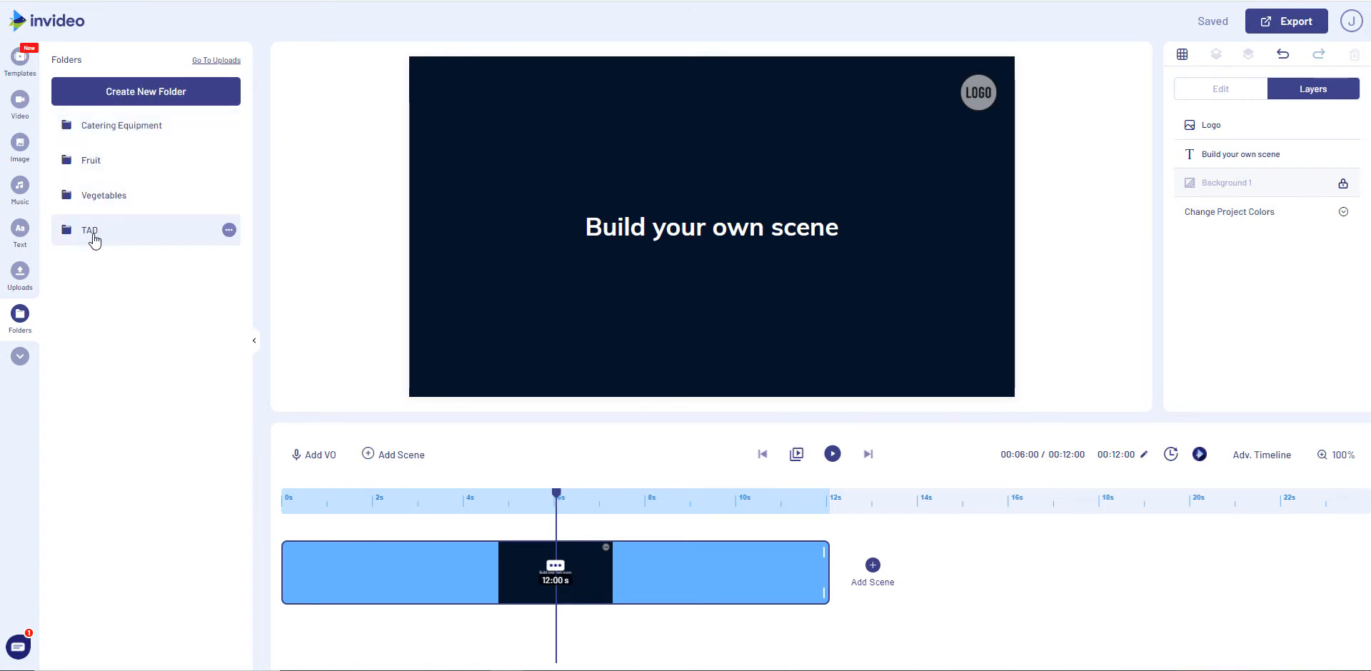
left_click(91, 233)
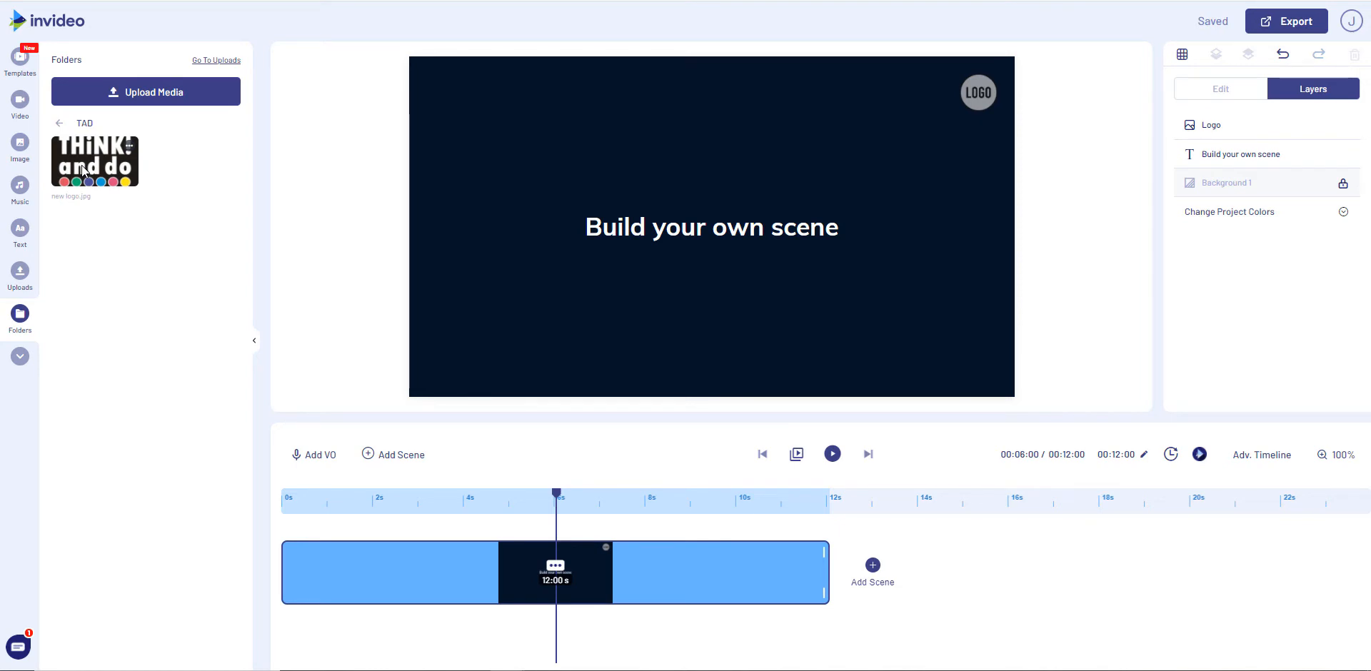
left_click_drag(82, 170, 899, 107)
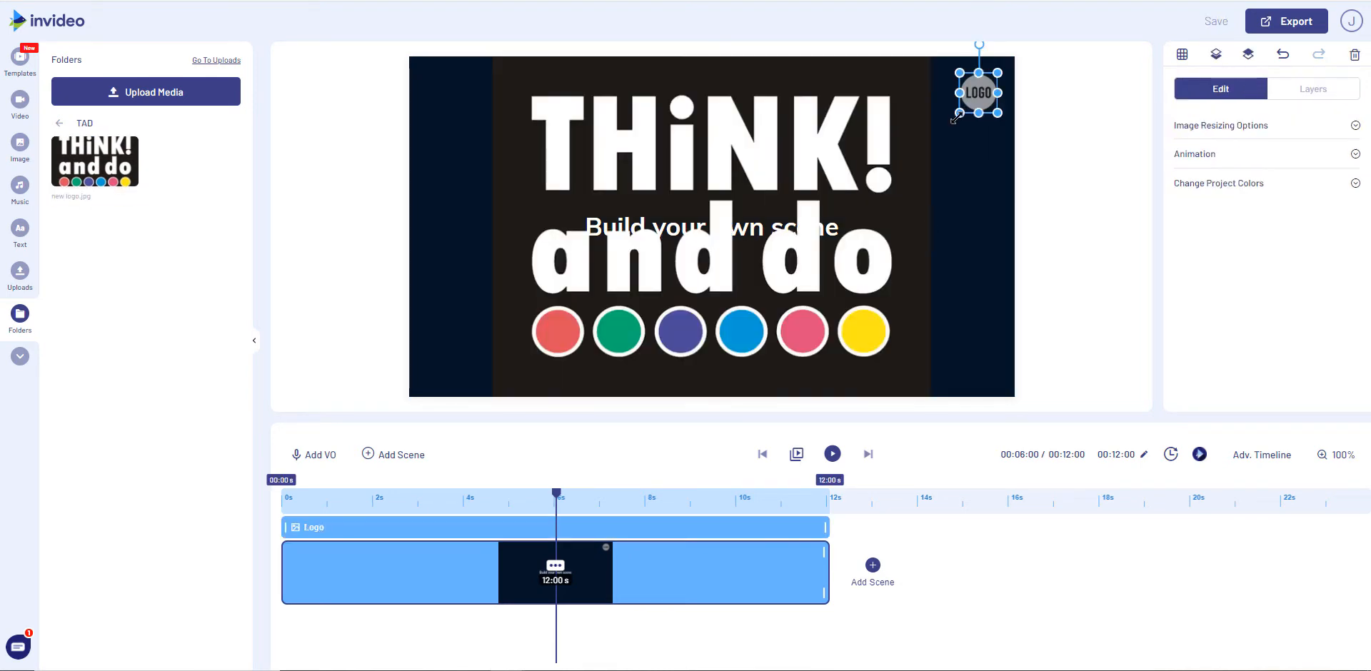
left_click(828, 185)
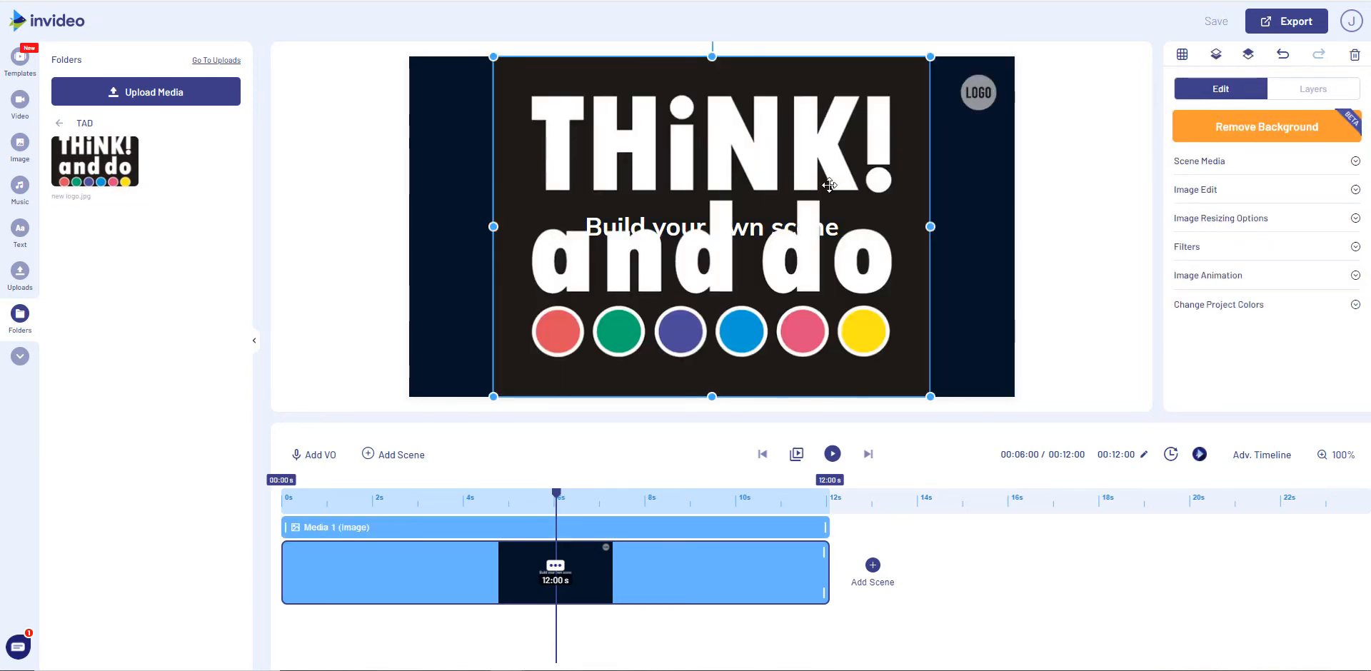
key("Delete")
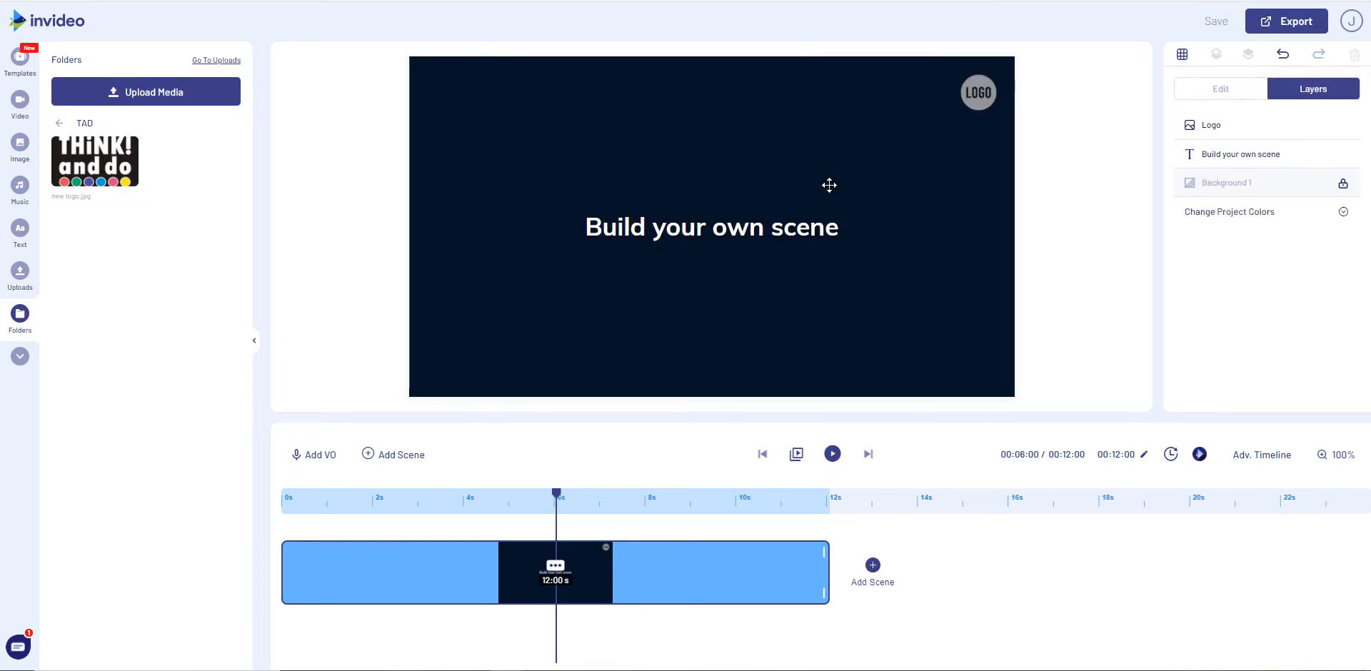
Step: Enlarge the logo placeholder, replace it with new logo.jpg, shrink the logo slightly, and return to the folder list
left_click(980, 103)
left_click_drag(959, 113, 907, 135)
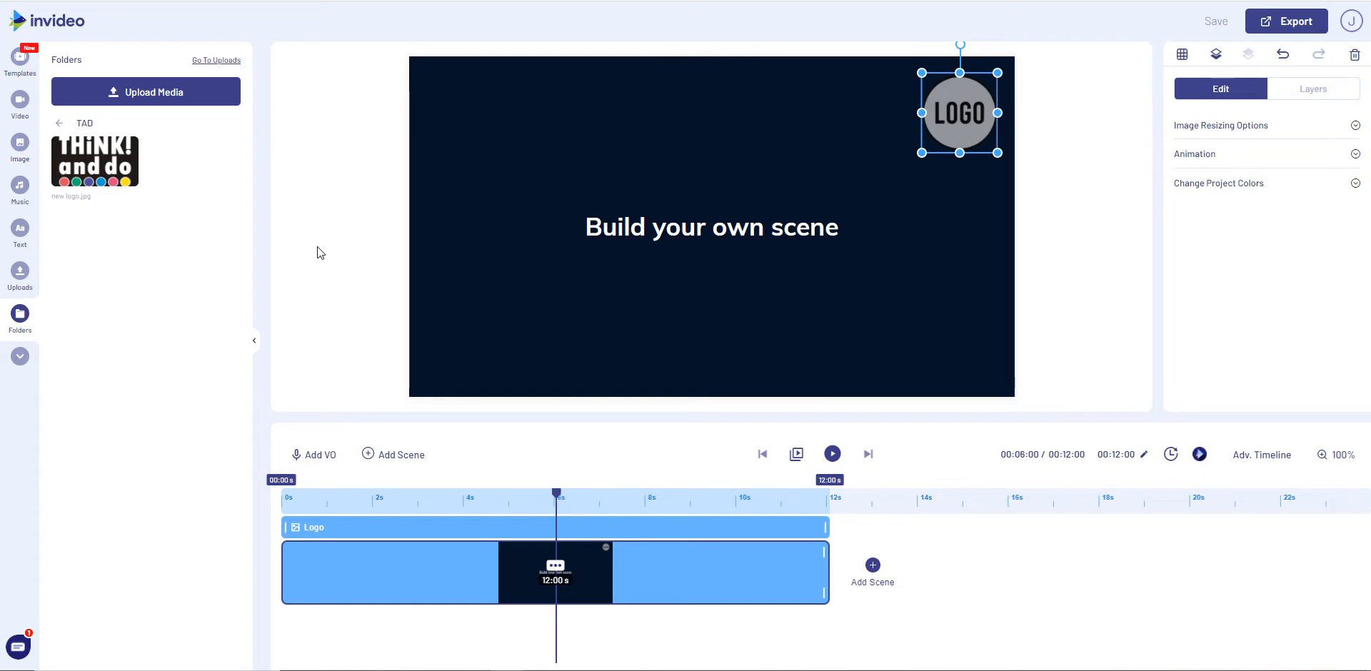
left_click_drag(82, 164, 937, 98)
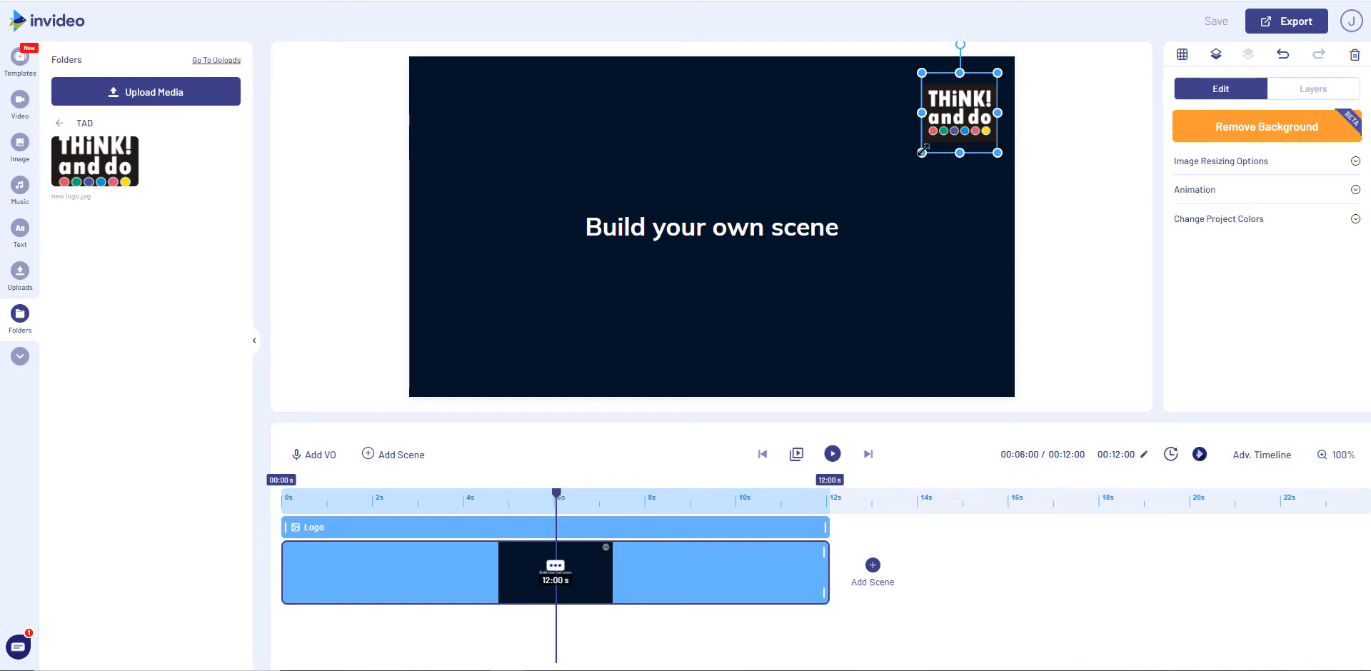
mouse_move(921, 152)
left_mouse_down()
mouse_move(957, 115)
mouse_move(790, 207)
mouse_move(930, 129)
left_mouse_up()
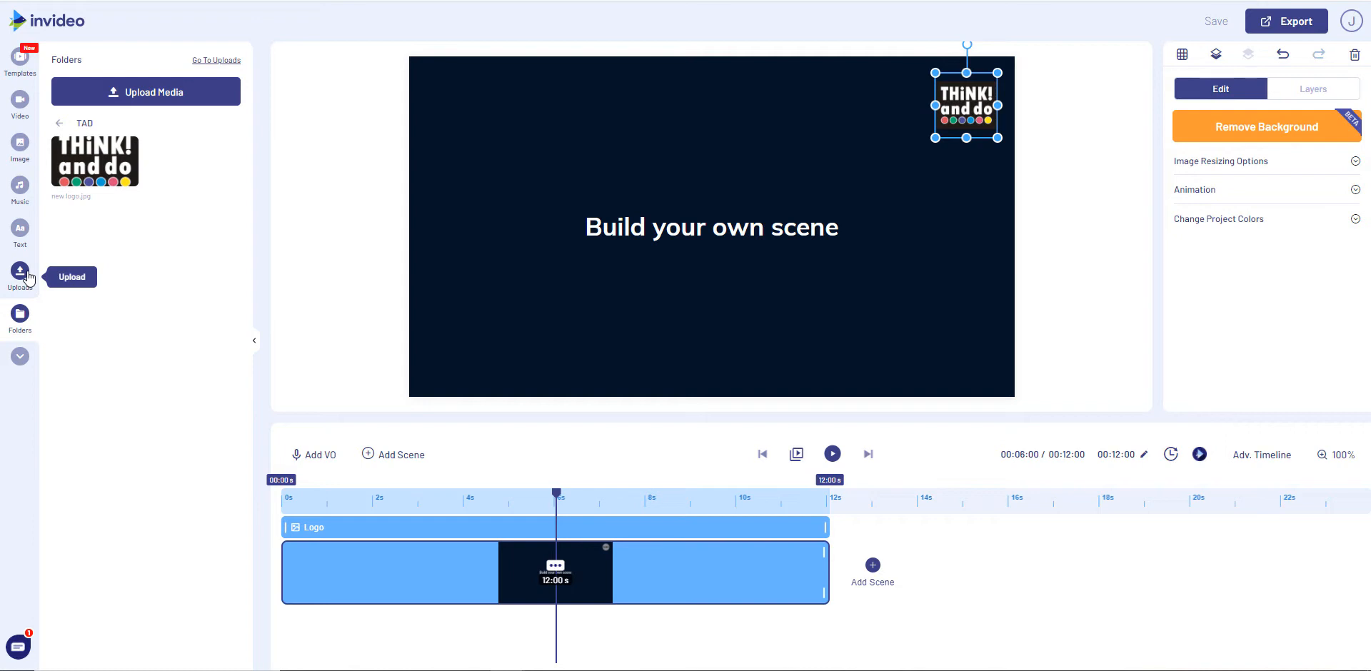
left_click(60, 124)
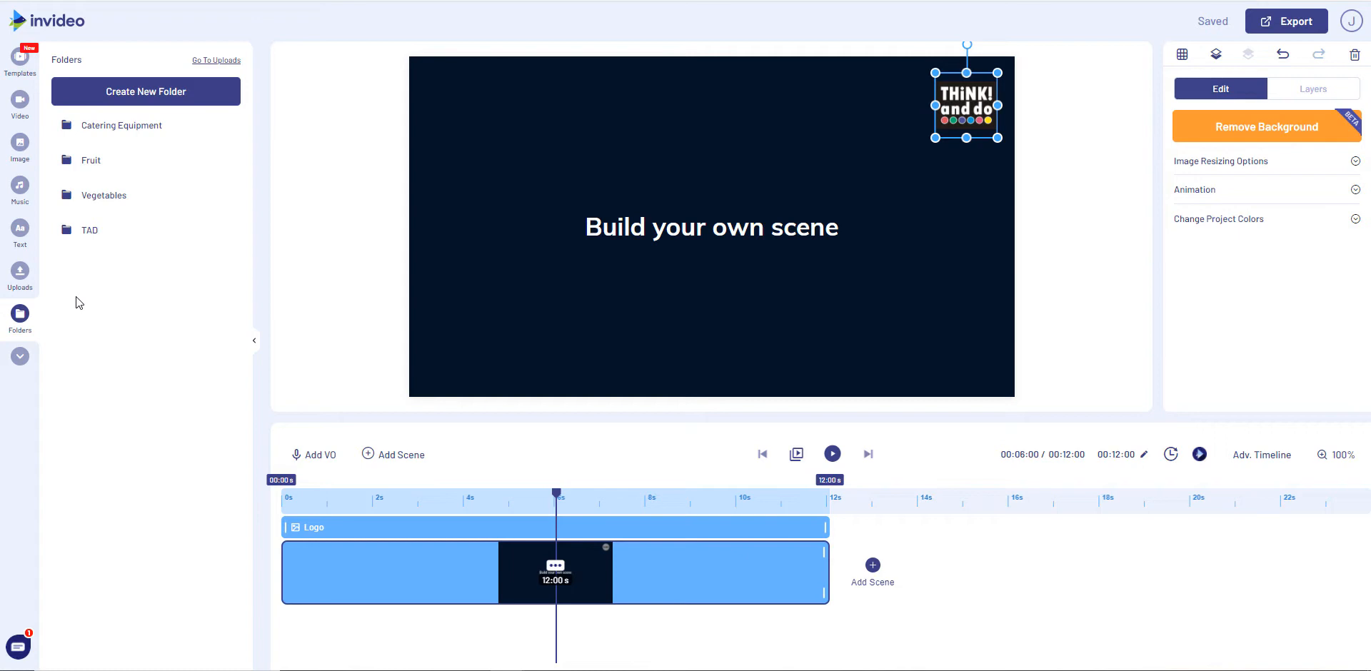
Step: Move the "Build your own scene" text to the upper left of the scene using the alignment grid, and hide the grid
left_click(739, 234)
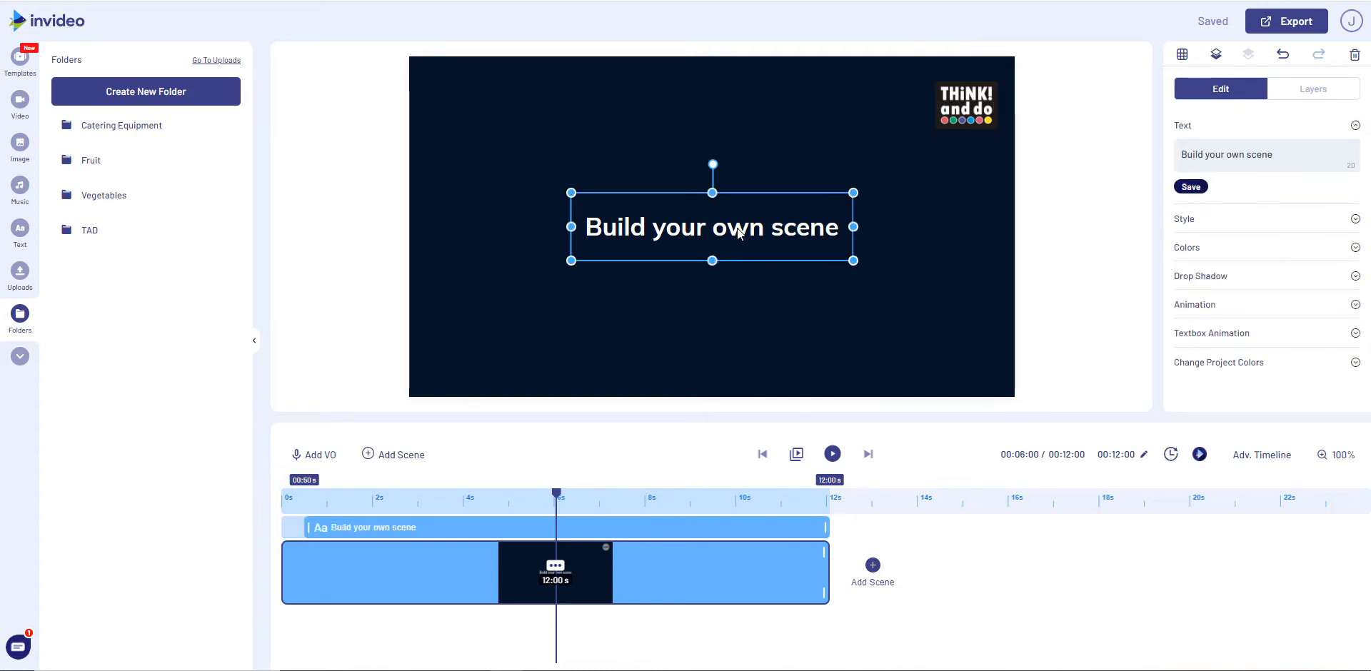
left_click(1183, 57)
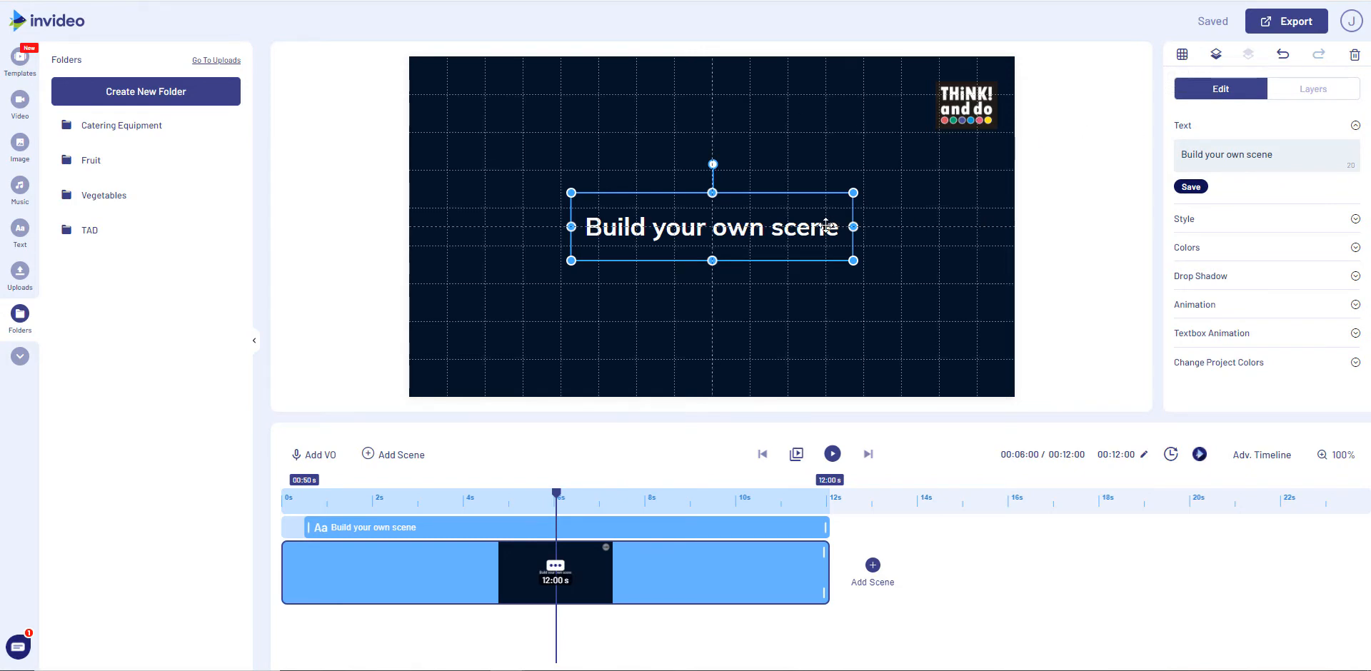
left_click_drag(776, 222, 679, 162)
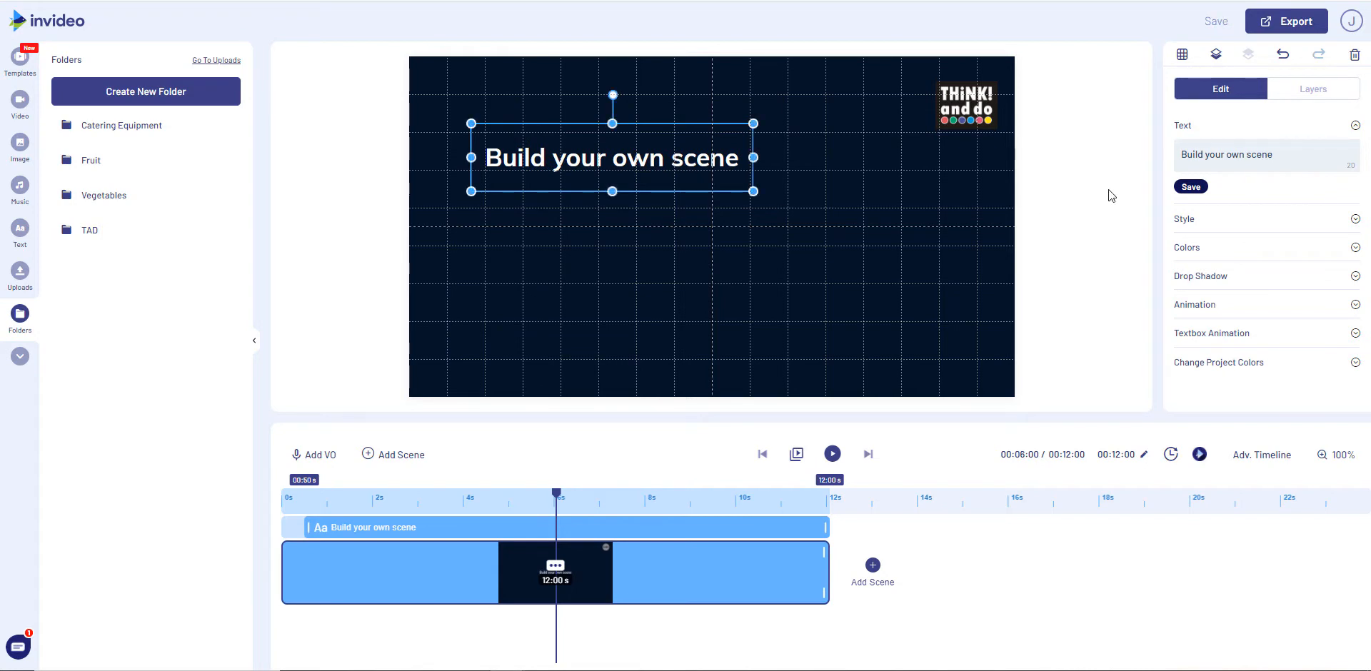
left_click(1181, 54)
left_click(1322, 615)
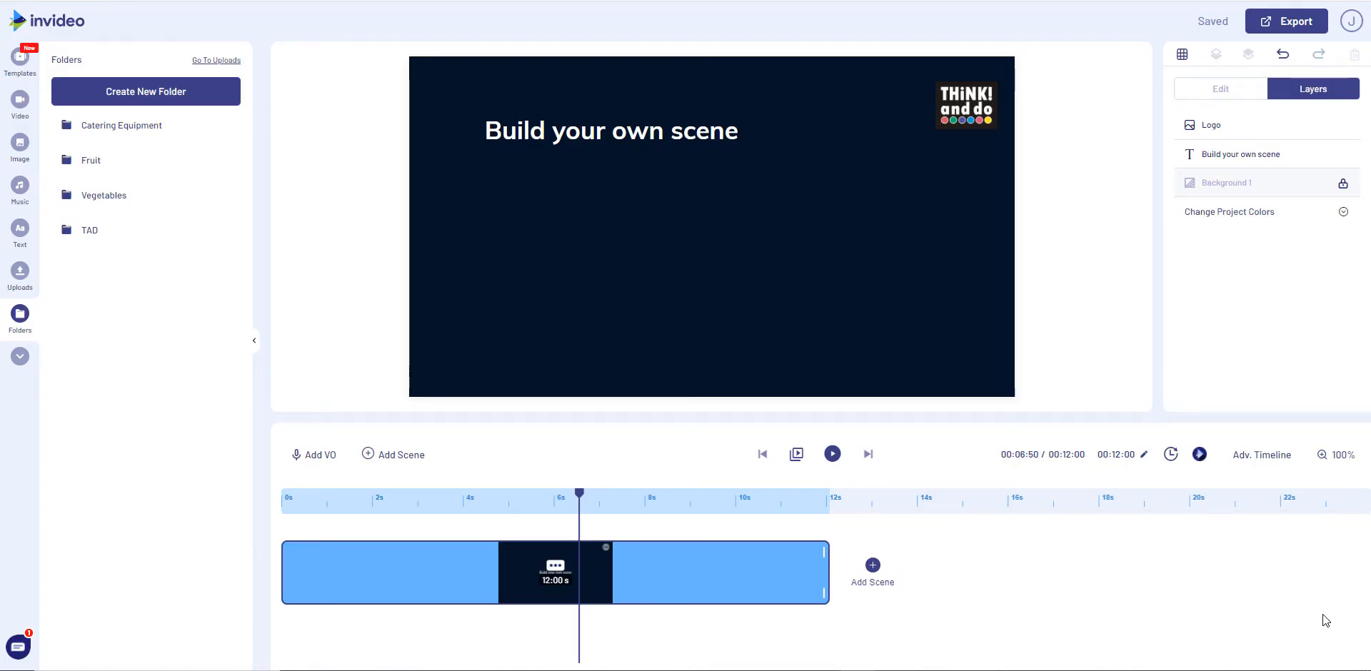
Step: Copy the "Build your own scene" text box and paste three duplicates into the scene
left_click(591, 130)
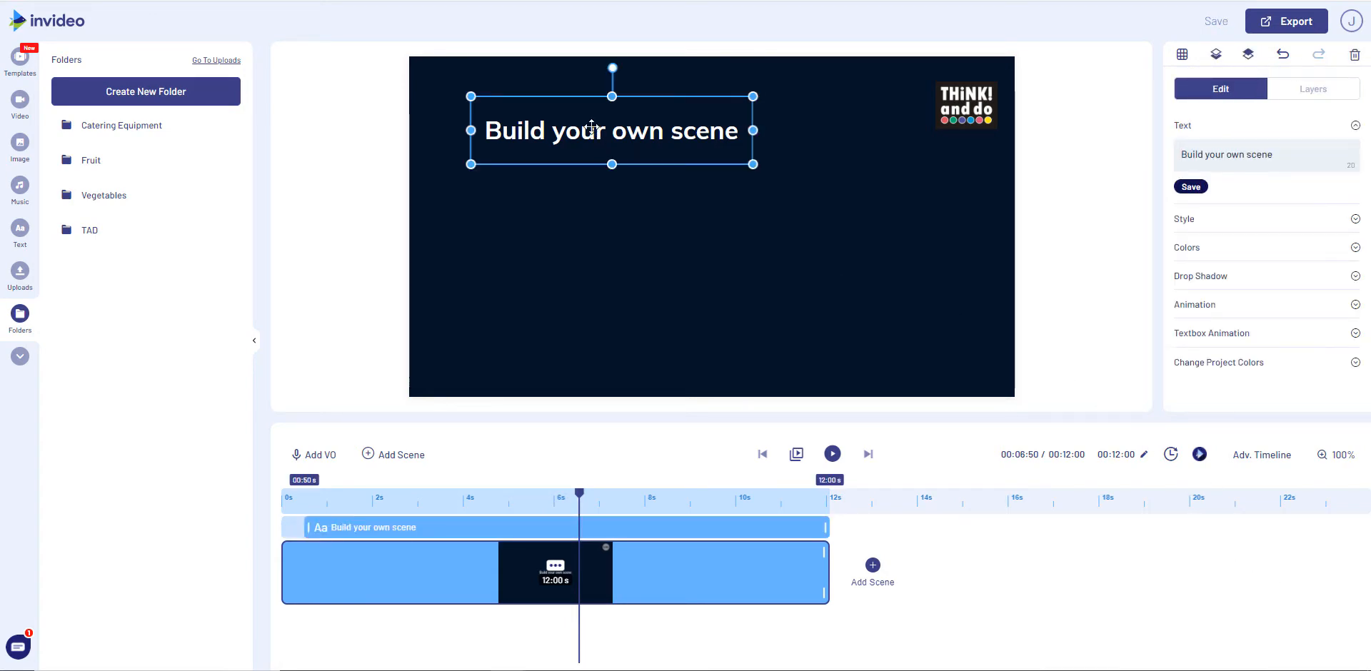
key("ctrl+c")
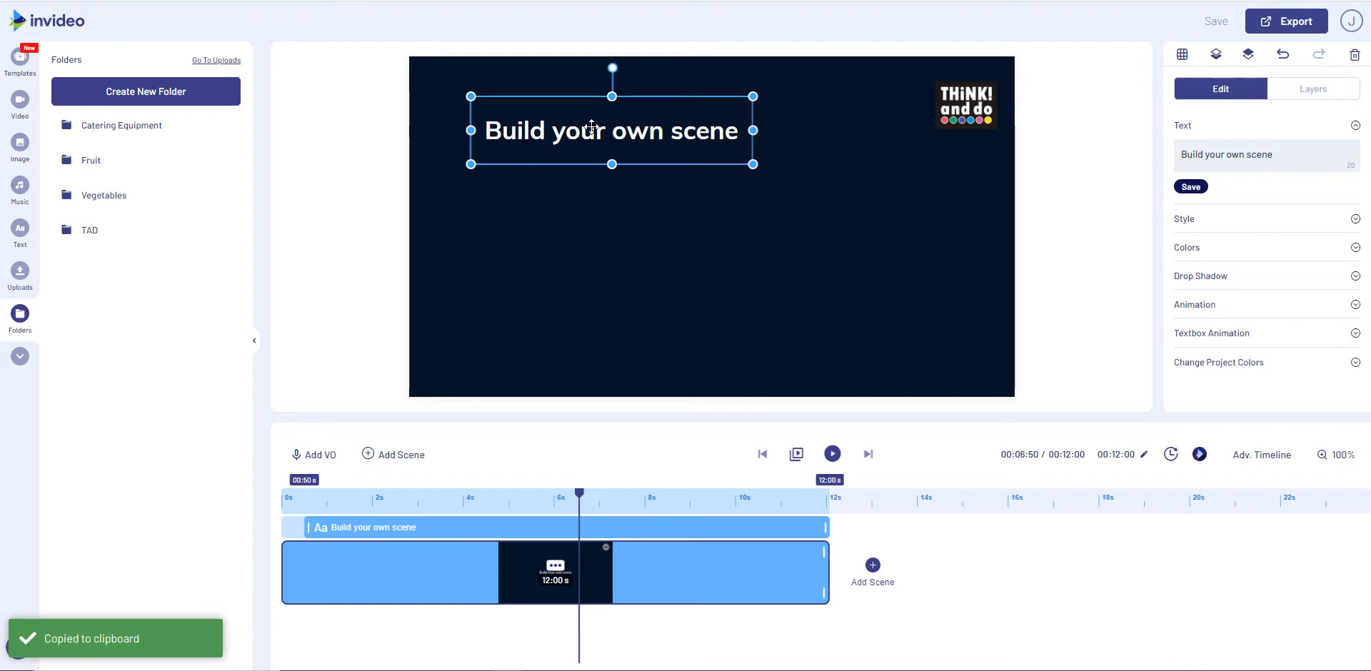
key("ctrl+v")
key("ctrl+v")
key("ctrl+v")
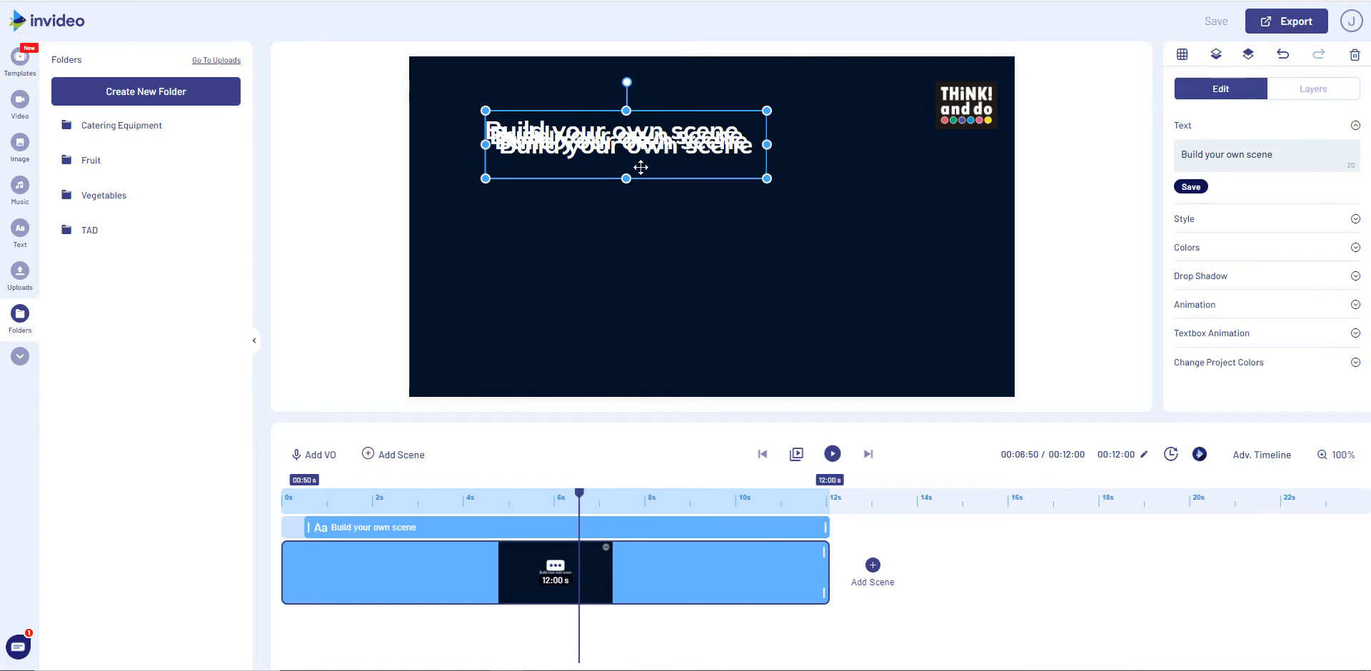
Step: Arrange the four "Build your own scene" text boxes in a left-aligned vertical column beside the logo
left_click_drag(640, 167, 592, 325)
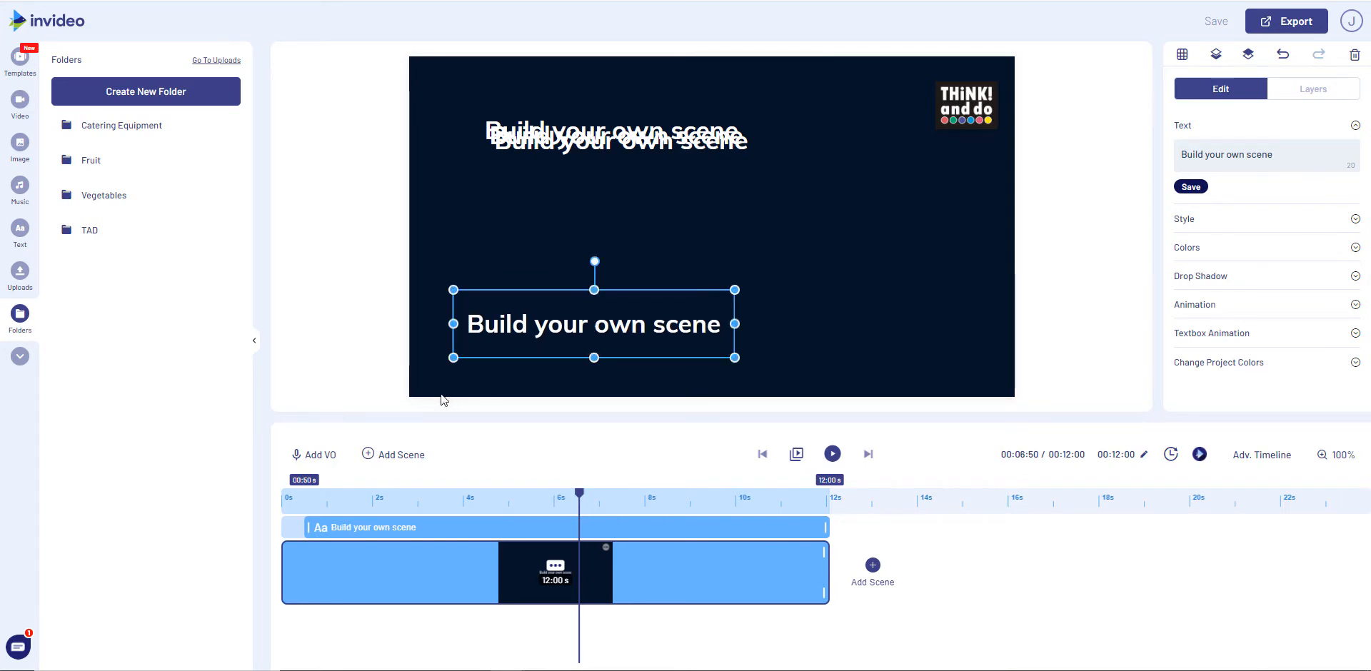
left_click(632, 139)
left_click_drag(633, 141, 606, 254)
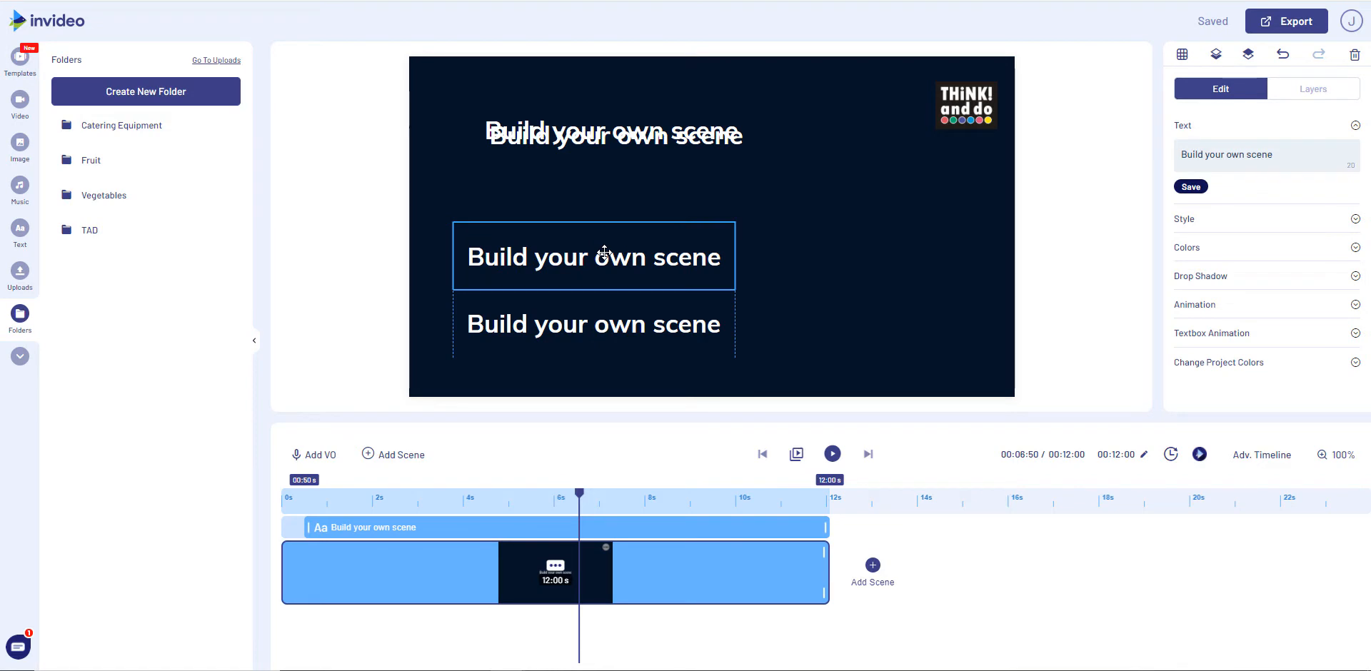
left_click_drag(605, 252, 604, 253)
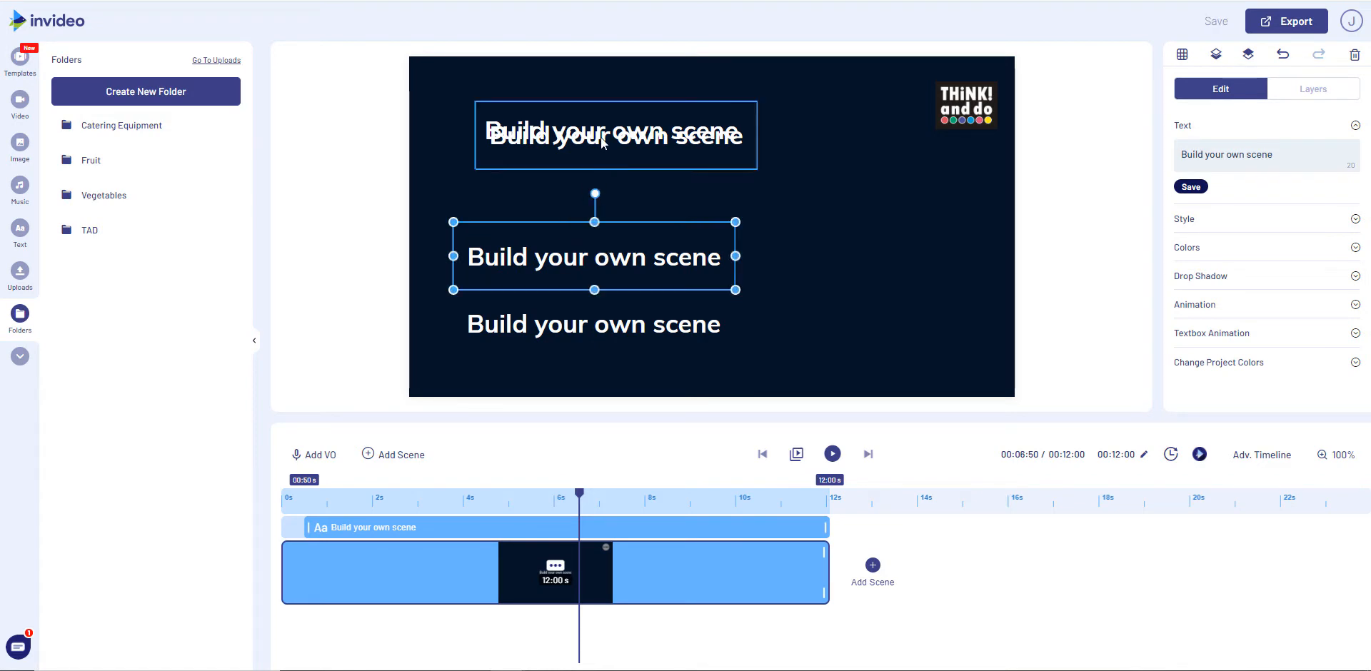
left_click_drag(601, 153, 579, 185)
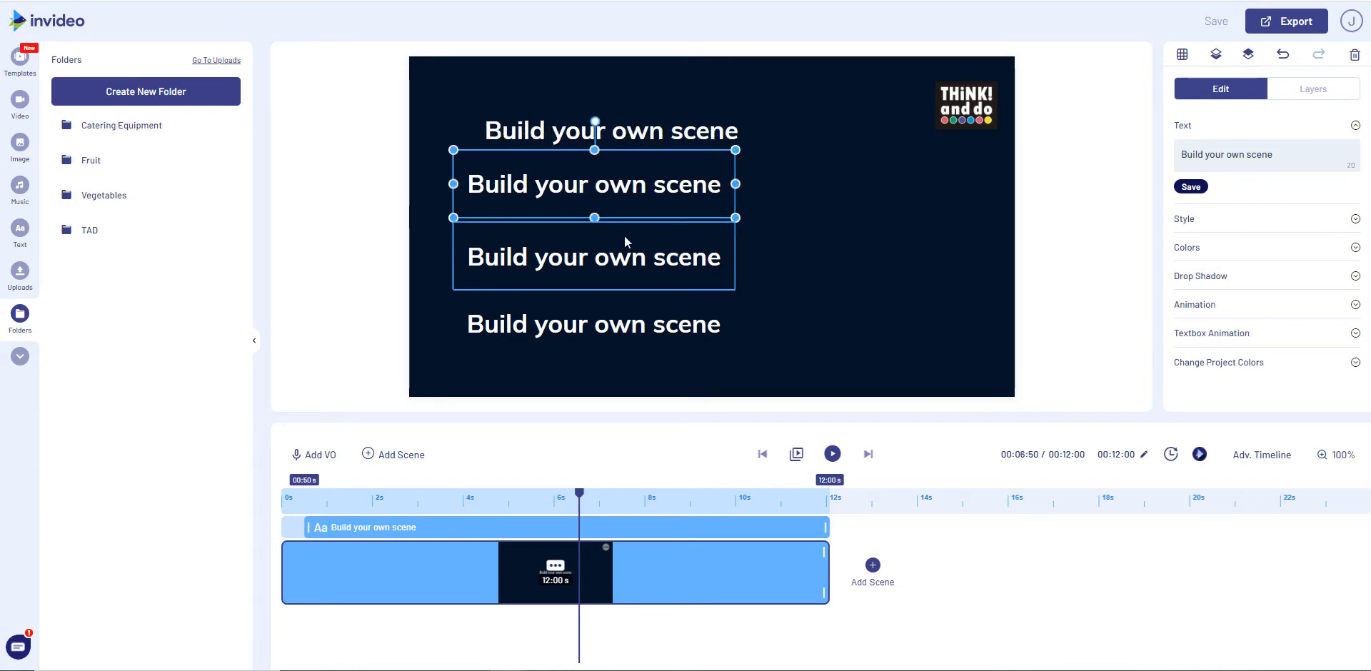
left_click_drag(635, 131, 616, 123)
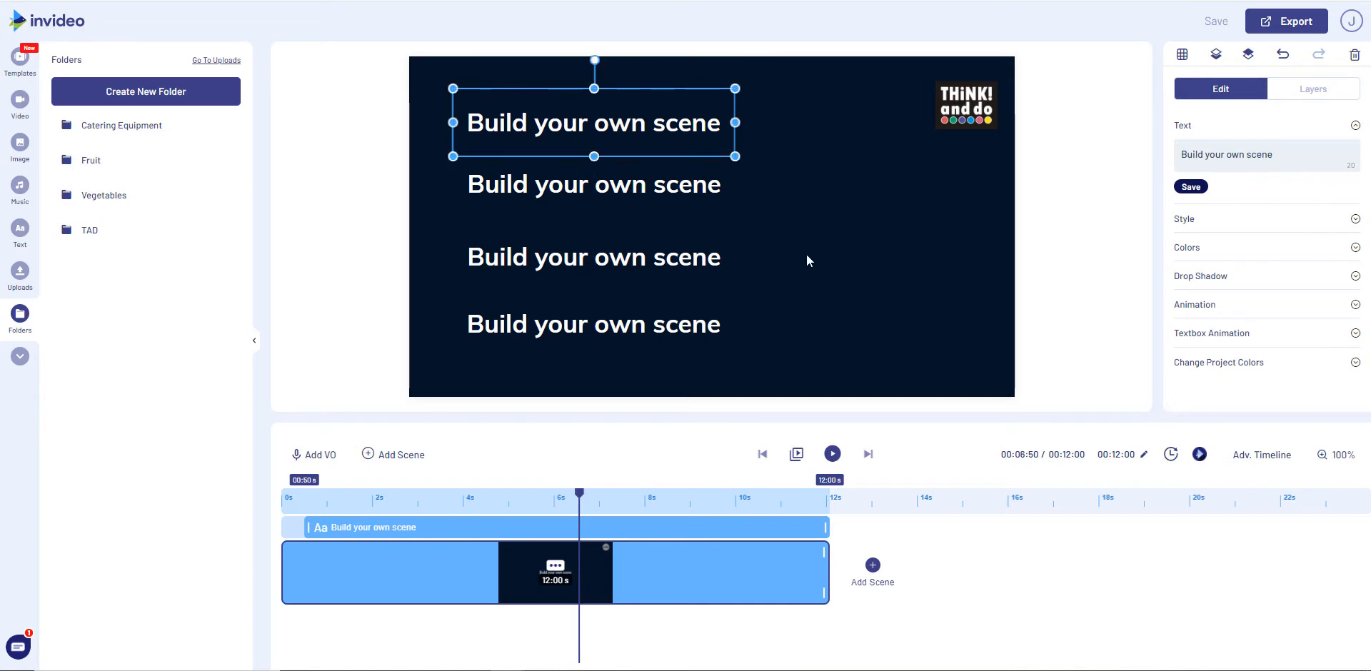
left_click(392, 268)
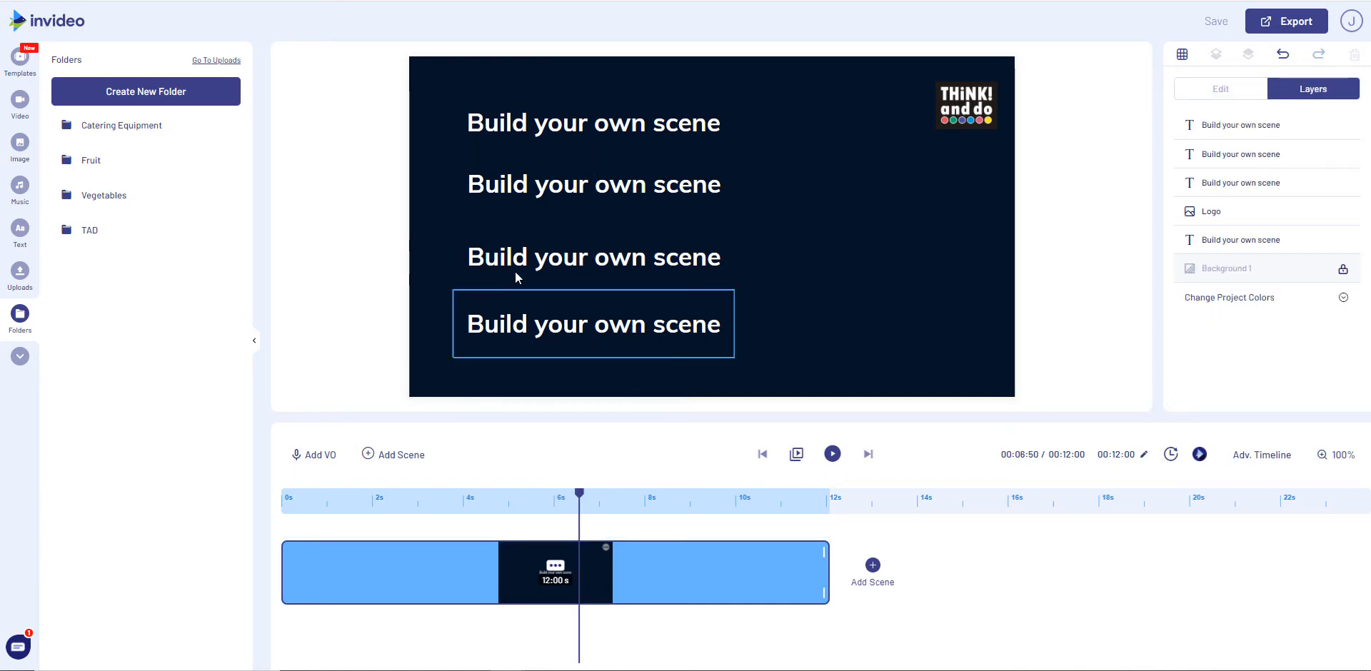
left_click(582, 139)
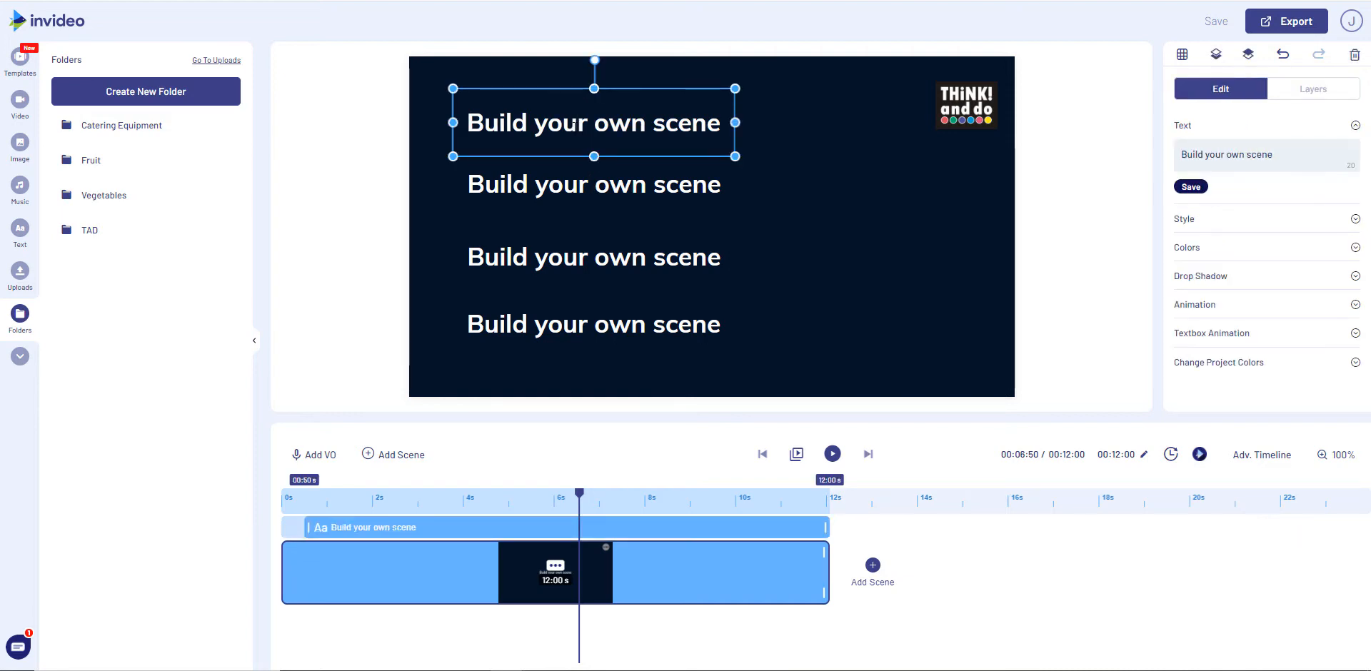
key("ctrl+a")
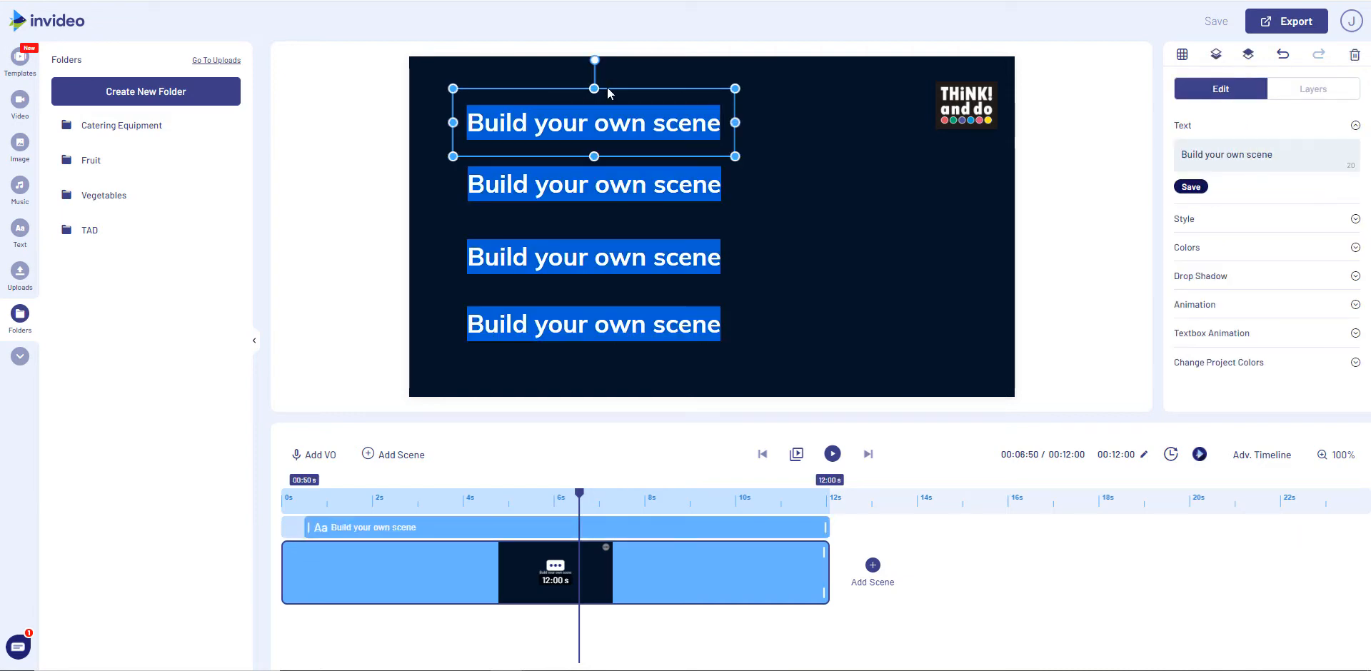
left_click(785, 208)
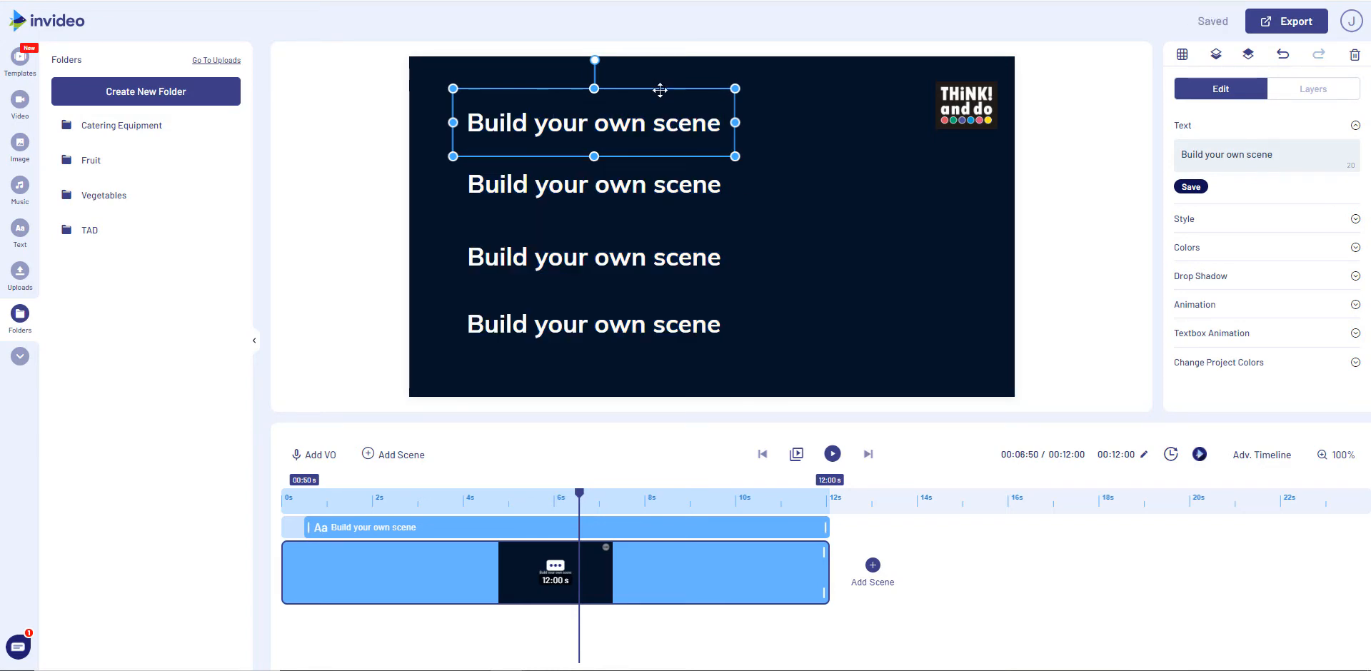
Step: Nudge the uppermost "Build your own scene" text box slightly upward and change its text to "This is text line one"
mouse_move(660, 88)
left_mouse_down()
mouse_move(646, 84)
mouse_move(659, 86)
left_mouse_up()
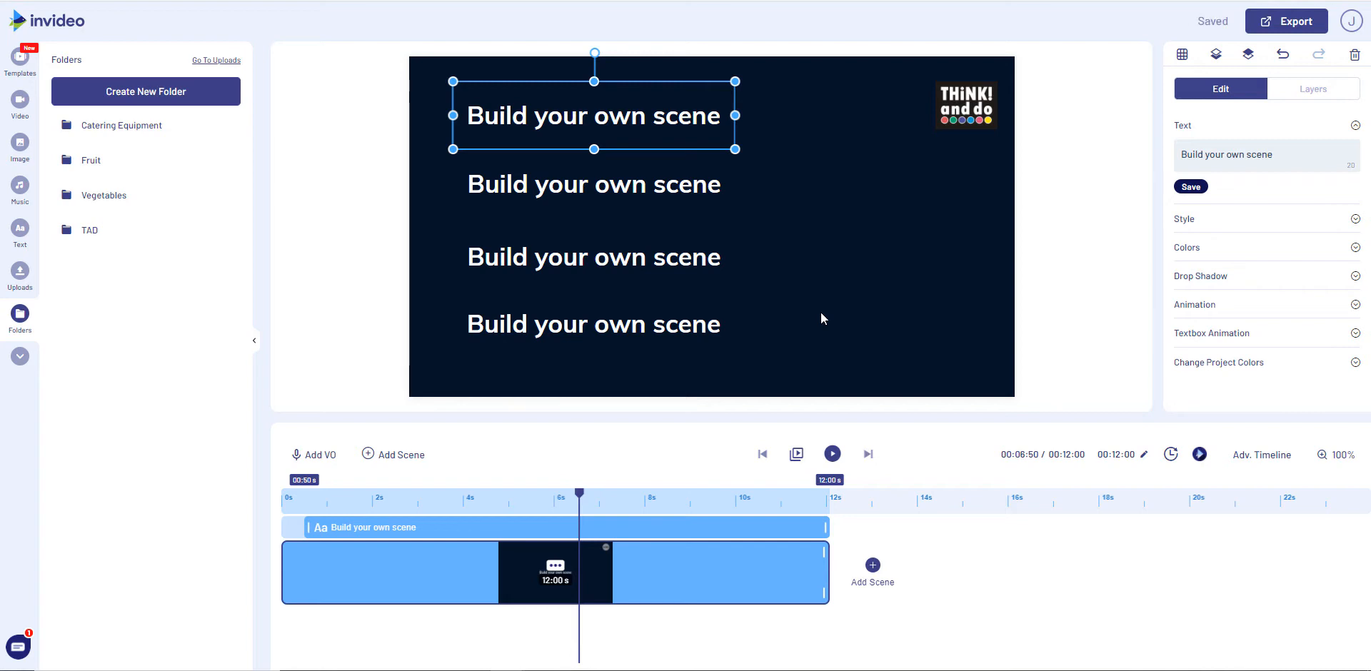
left_click(665, 116)
left_click_drag(1276, 154, 1171, 163)
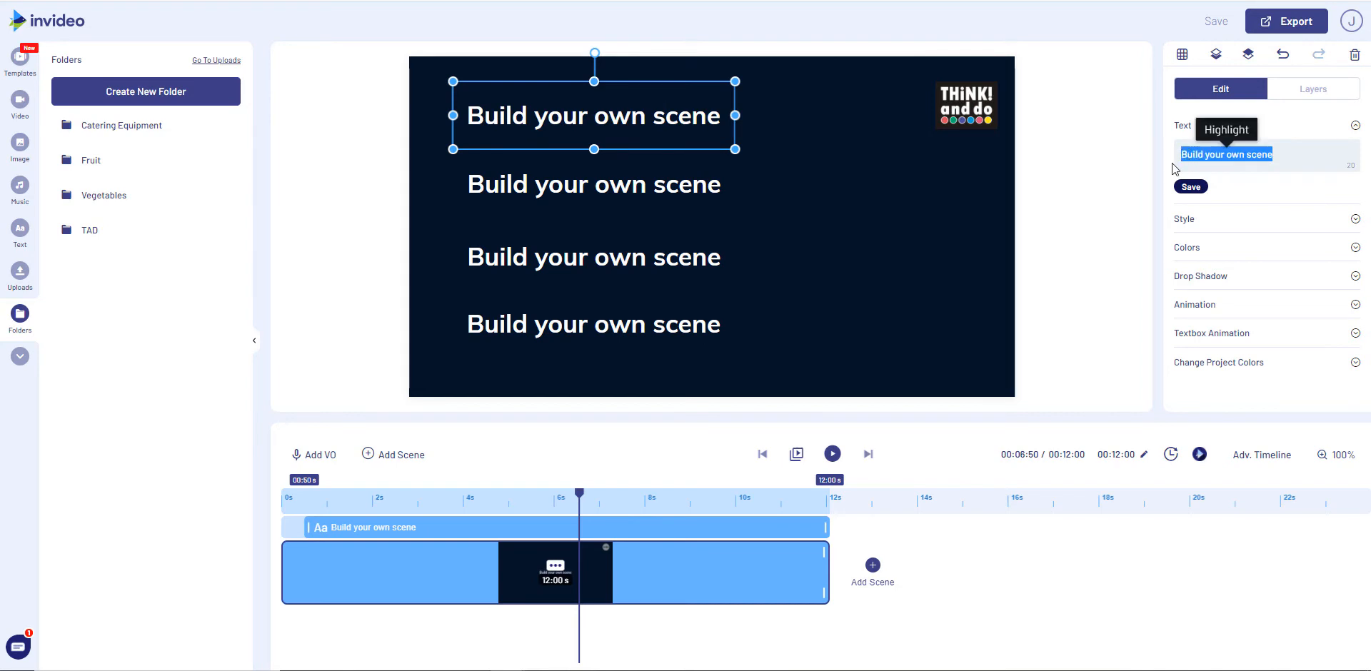
type("T")
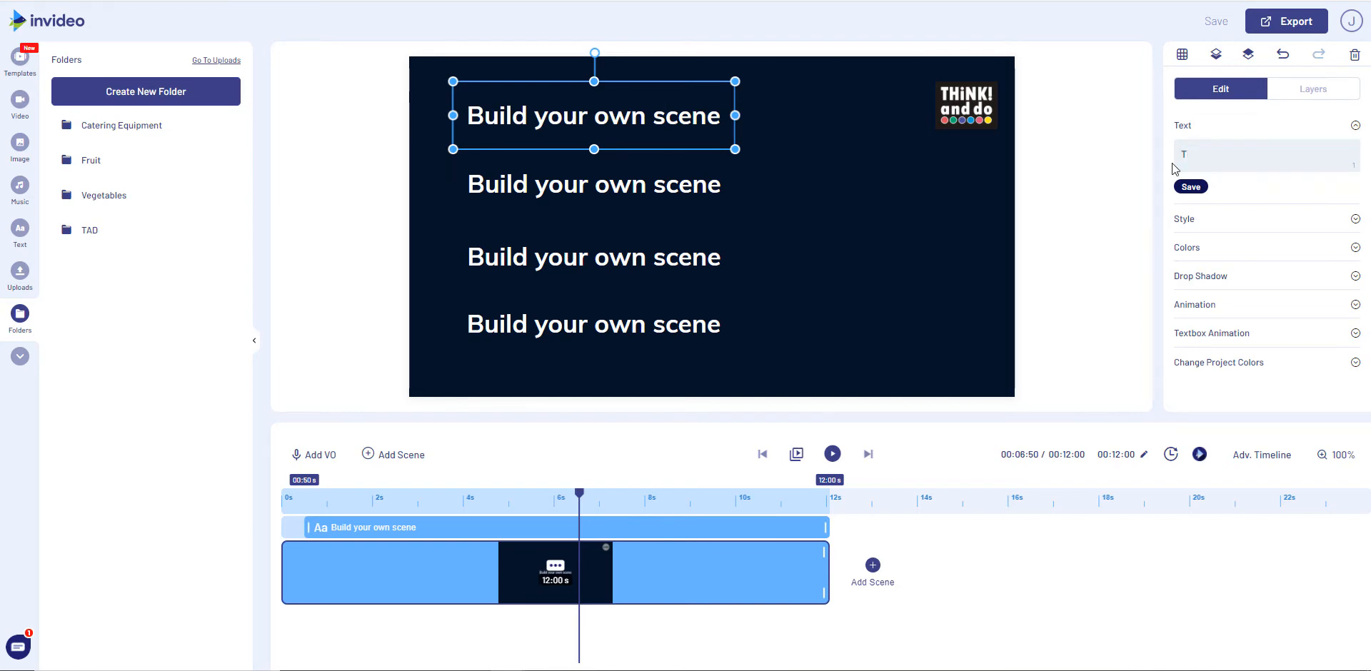
type("his")
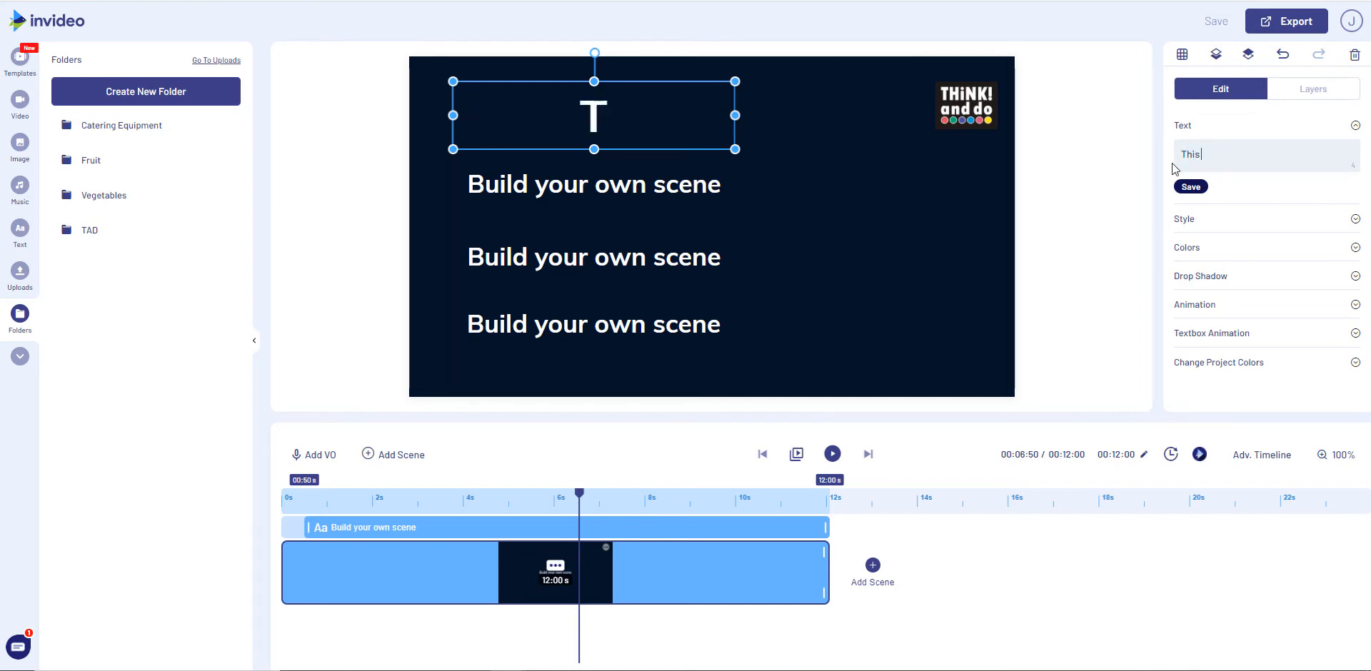
type(" is text line one")
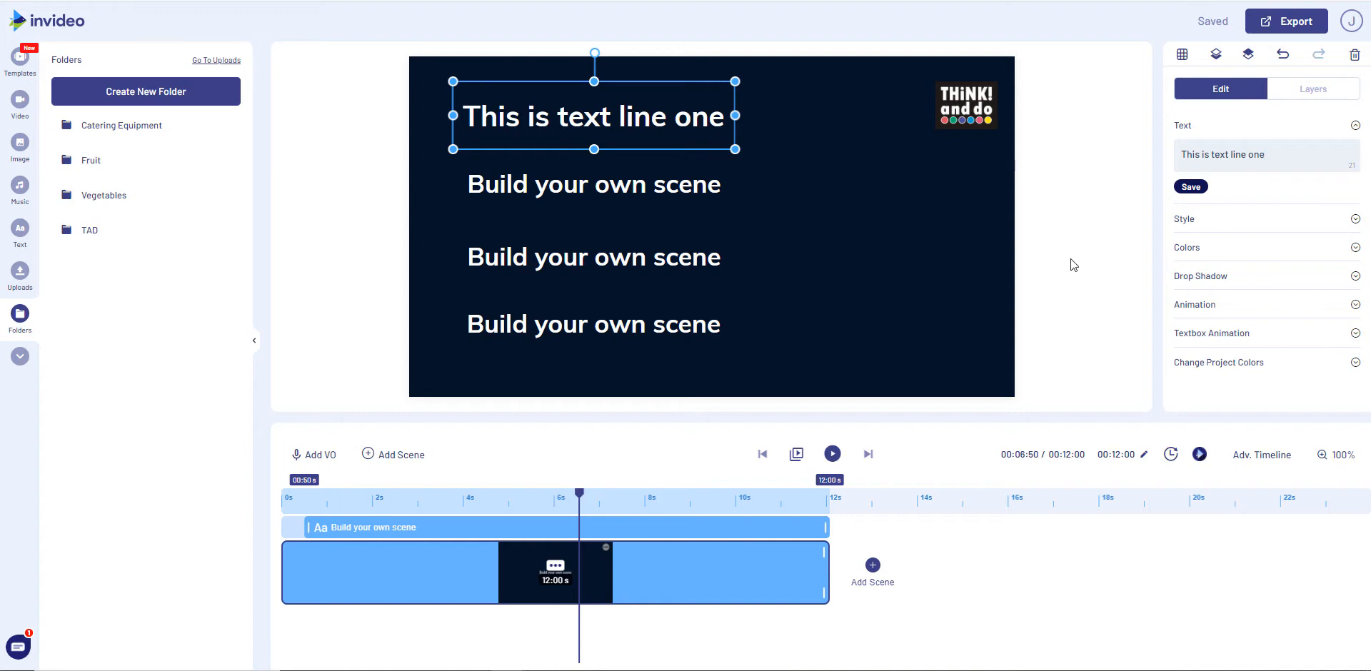
Step: Left-align the text in the "This is text line one" text box
left_click(1230, 221)
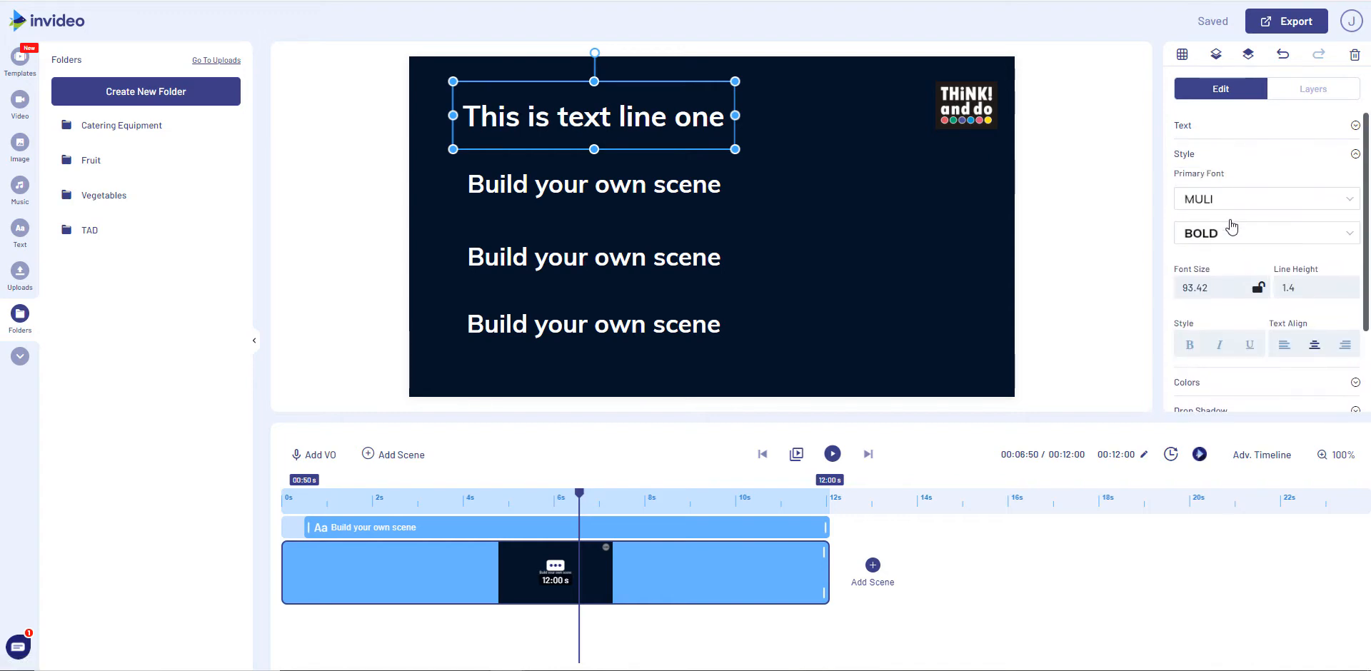
scroll(1285, 325, "down", 1)
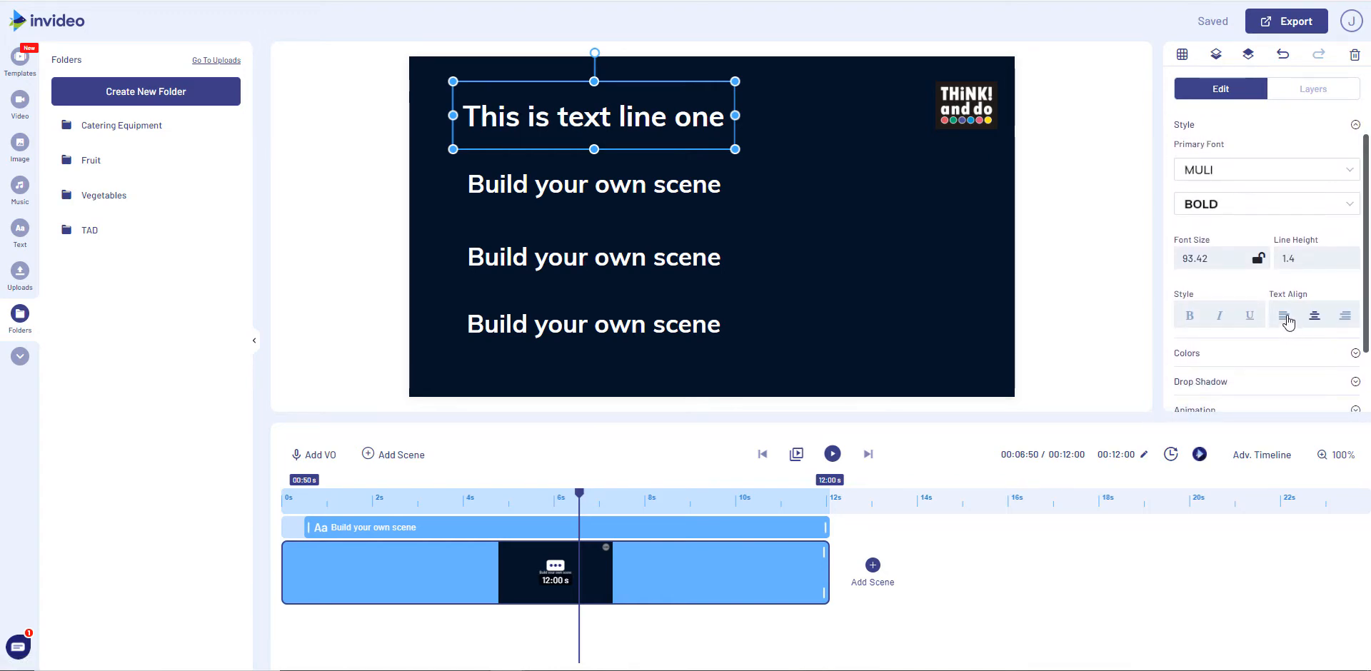
left_click(1284, 315)
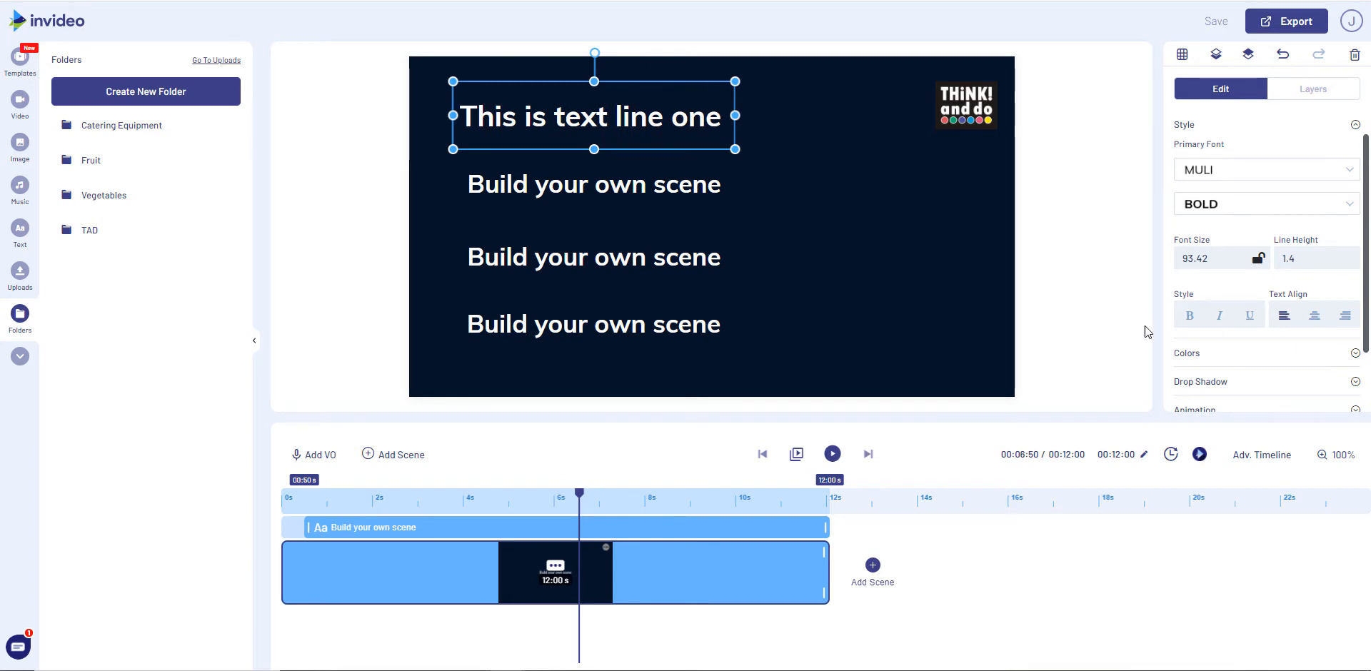
Step: Replace the text of the second text box in the column with "This is text line two"
left_click(646, 193)
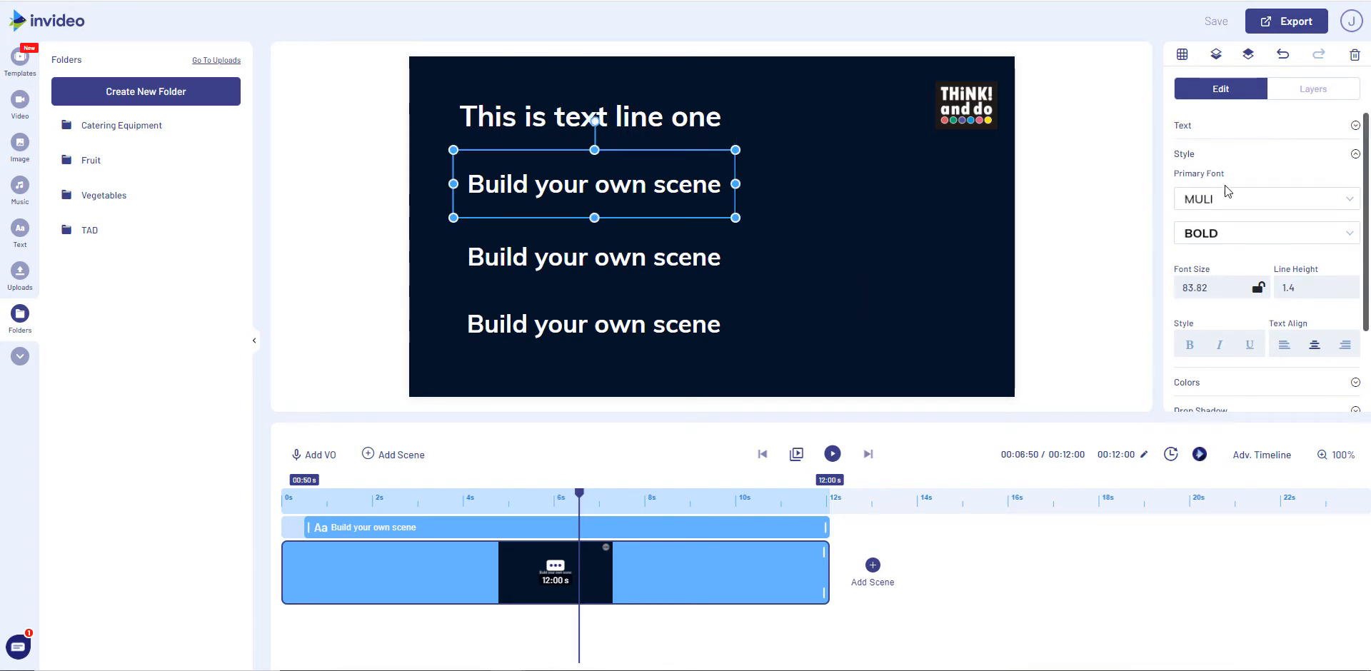
left_click(1213, 131)
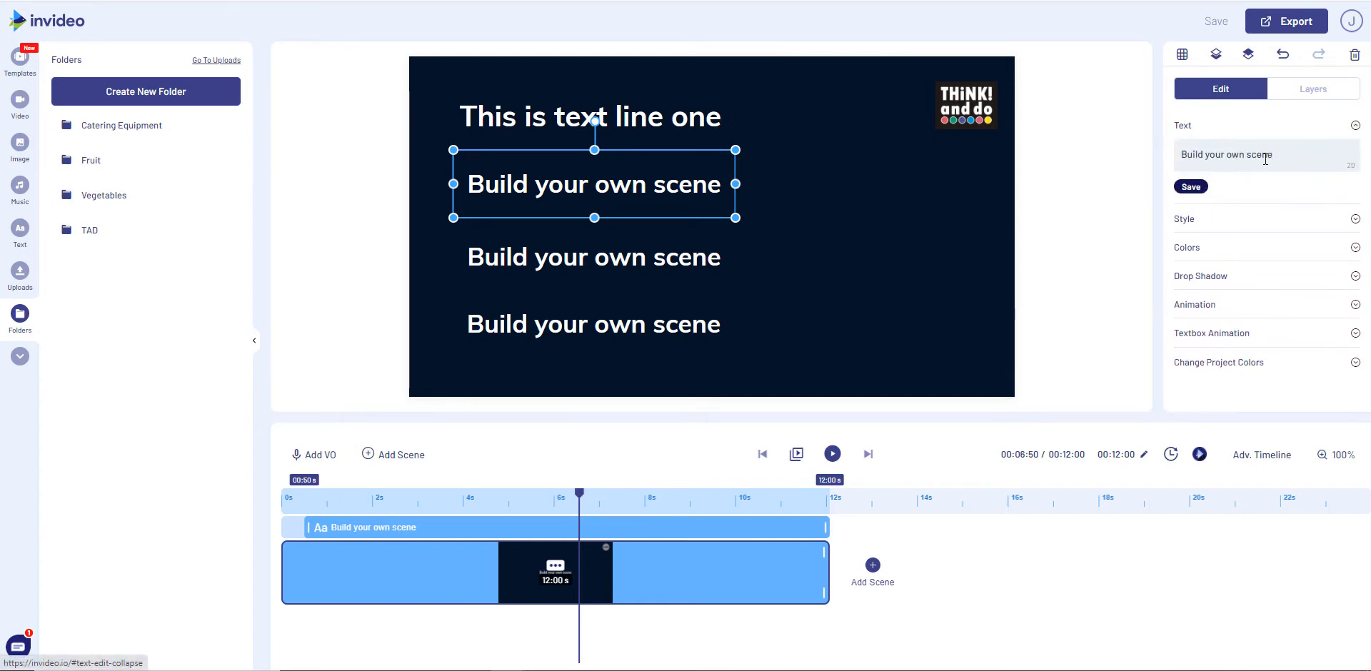
left_click_drag(1279, 154, 1177, 162)
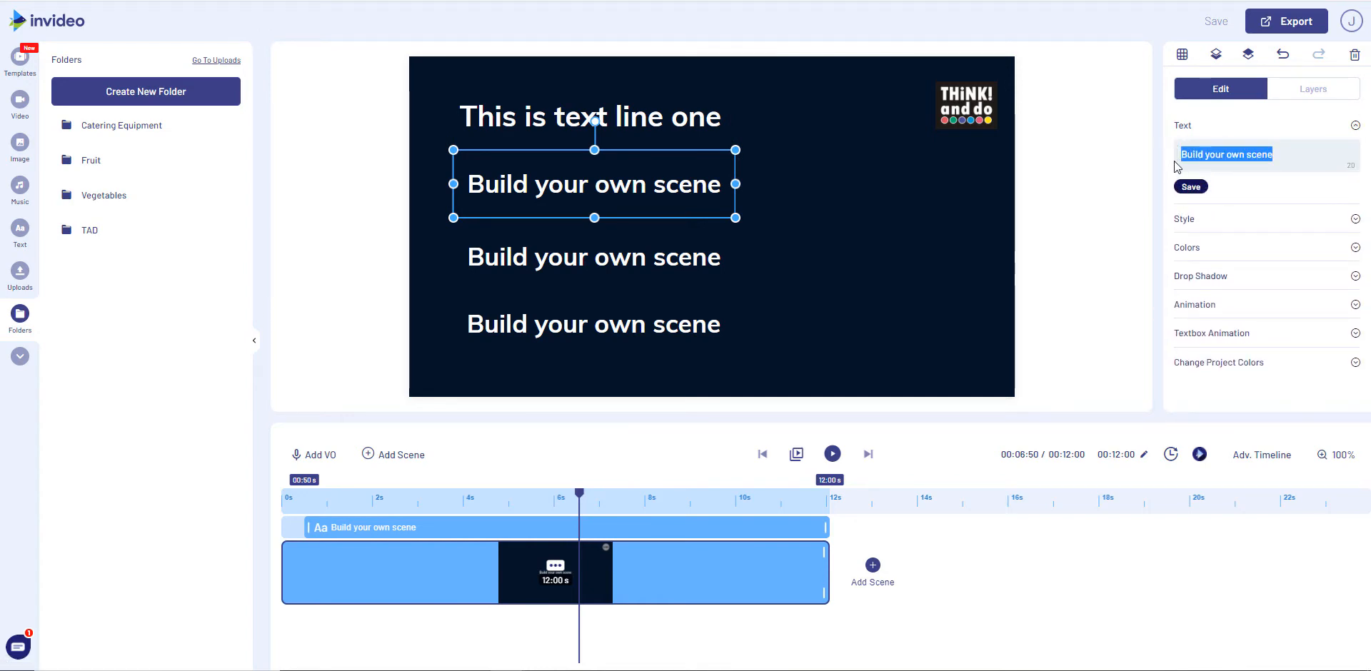
type("This")
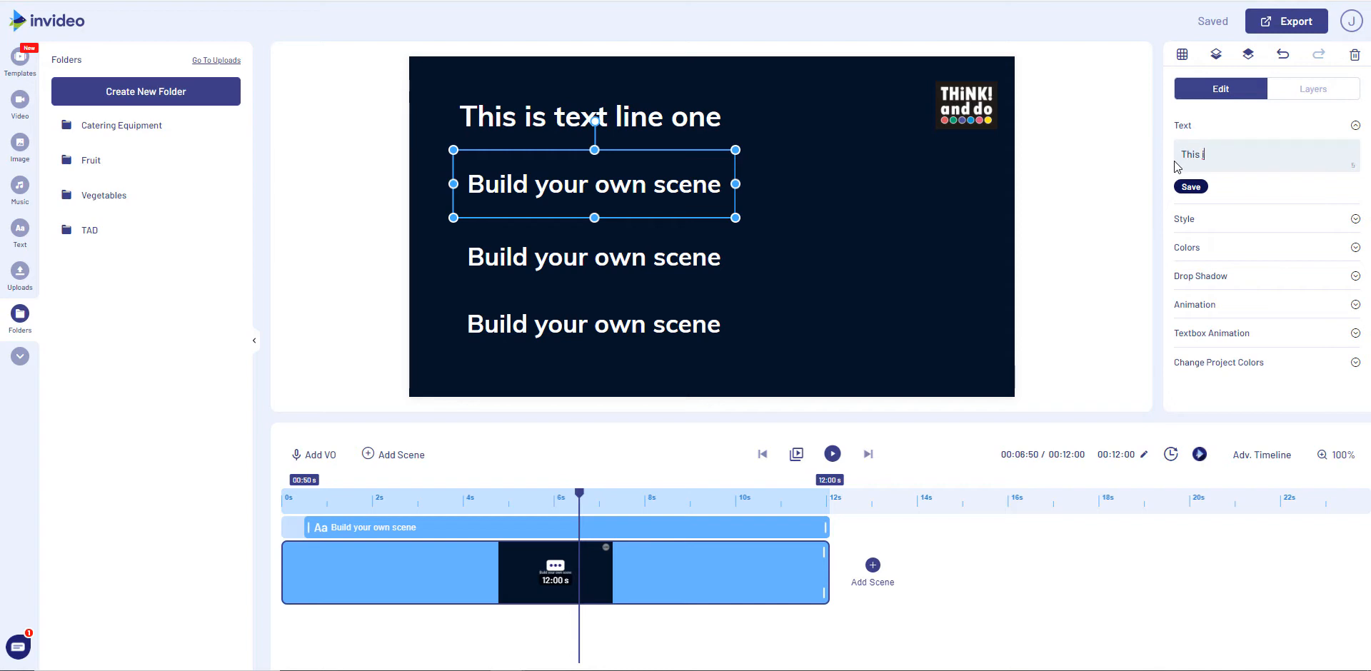
type(" is text line two")
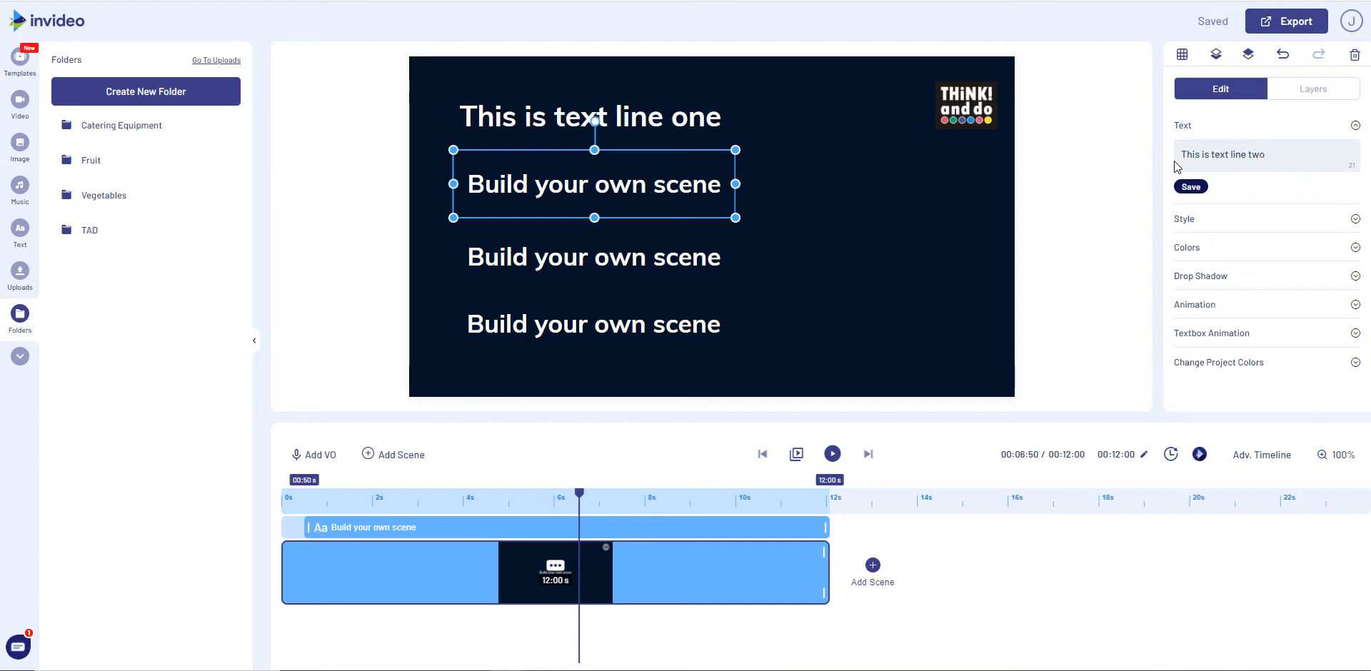
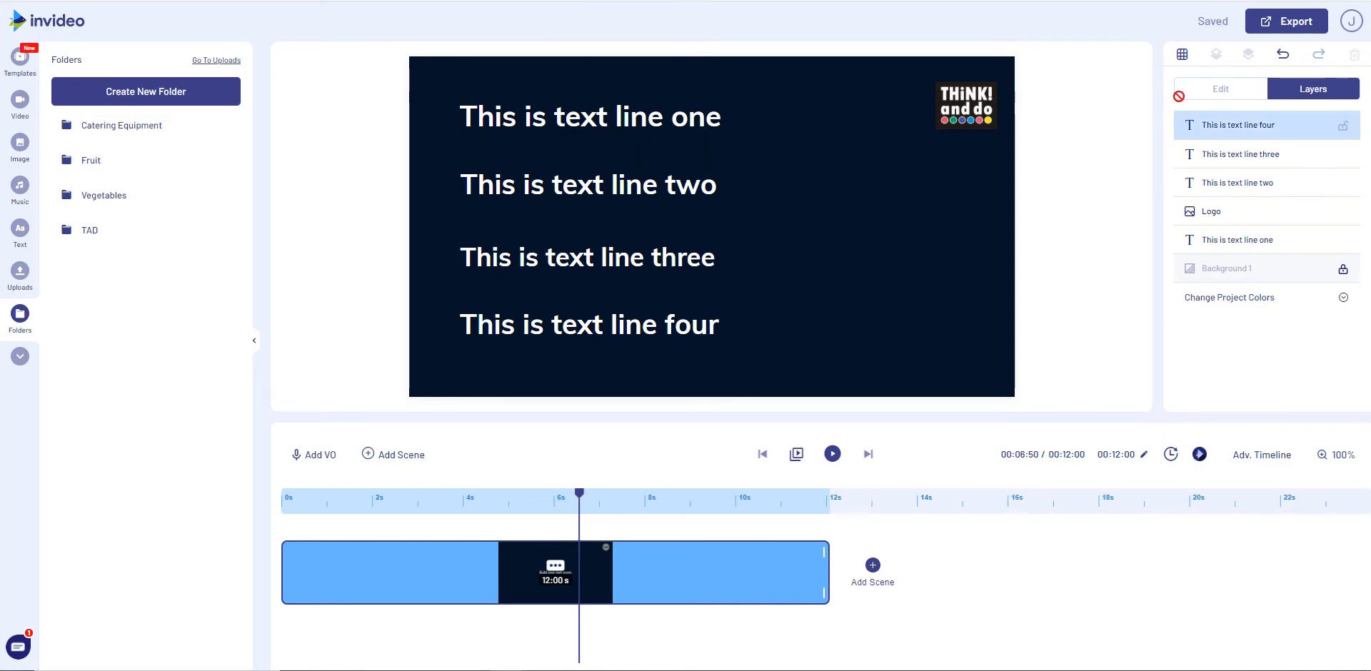
Step: Show the alignment grid to check the placement of the four text lines and the logo, and hide it again
left_click(1181, 57)
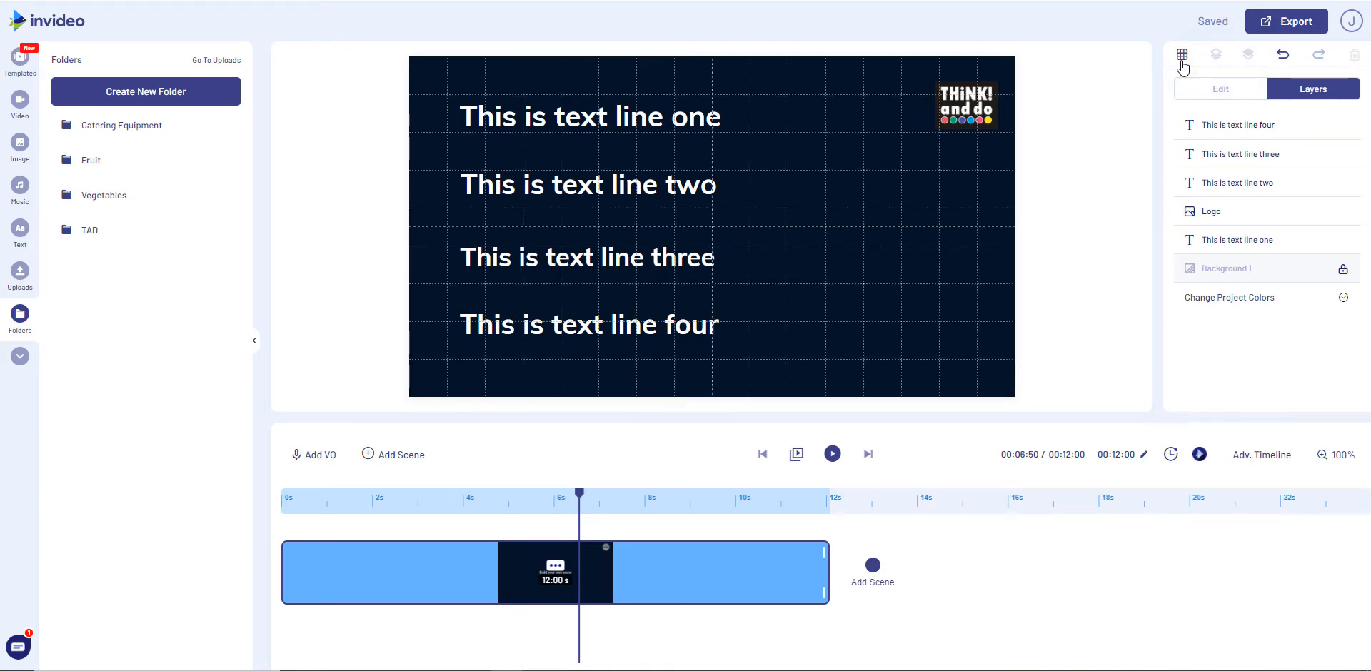
left_click(1183, 57)
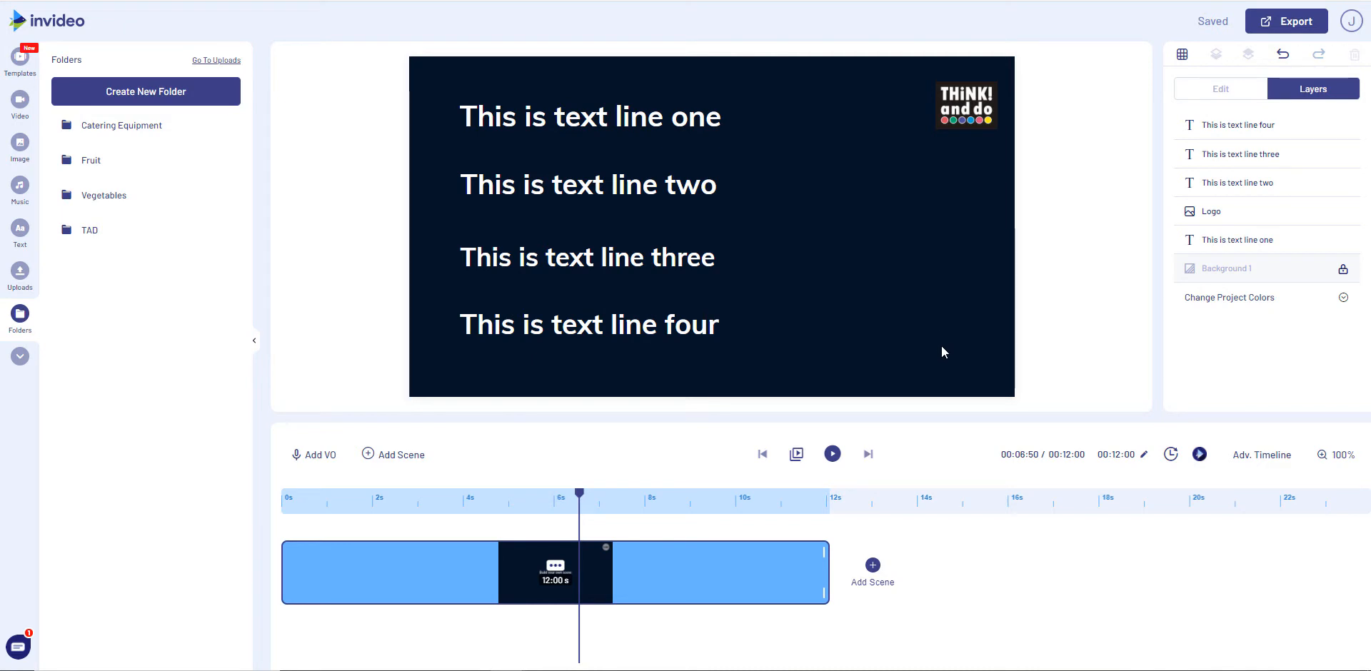
Step: Set the In animation of "This is text line one" to run by Character with a duration of 2 seconds
left_click(649, 134)
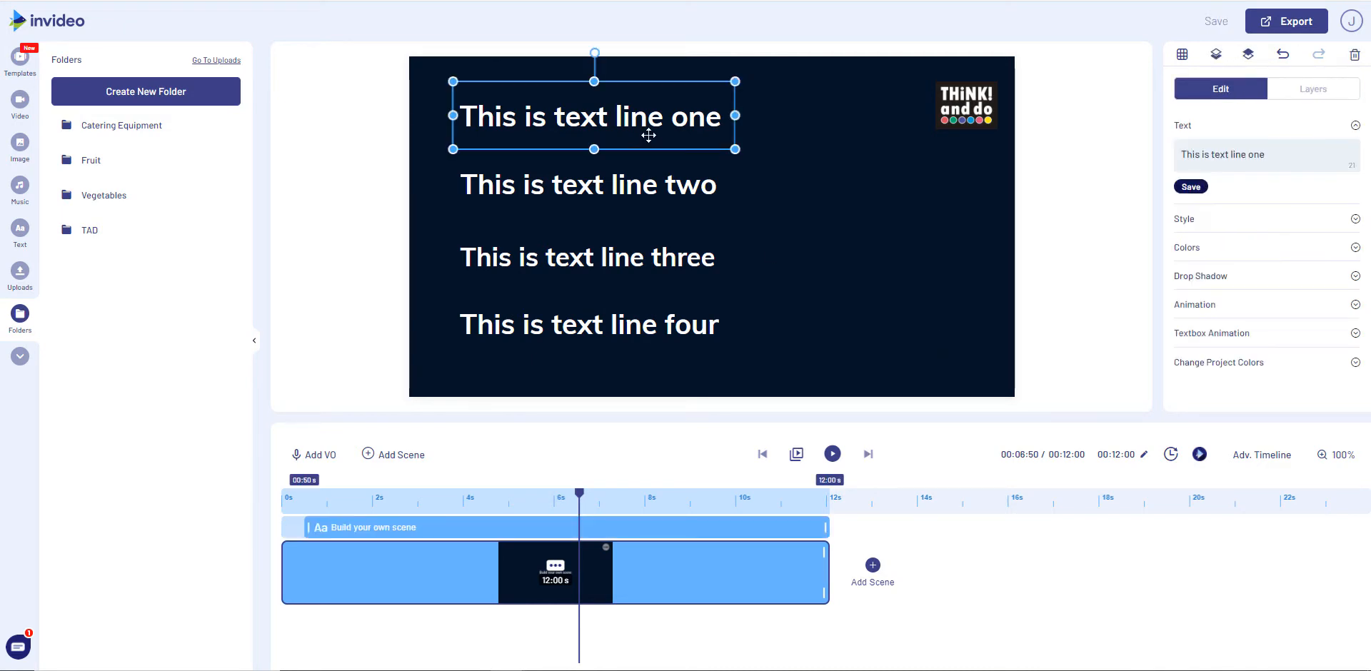
left_click(1198, 306)
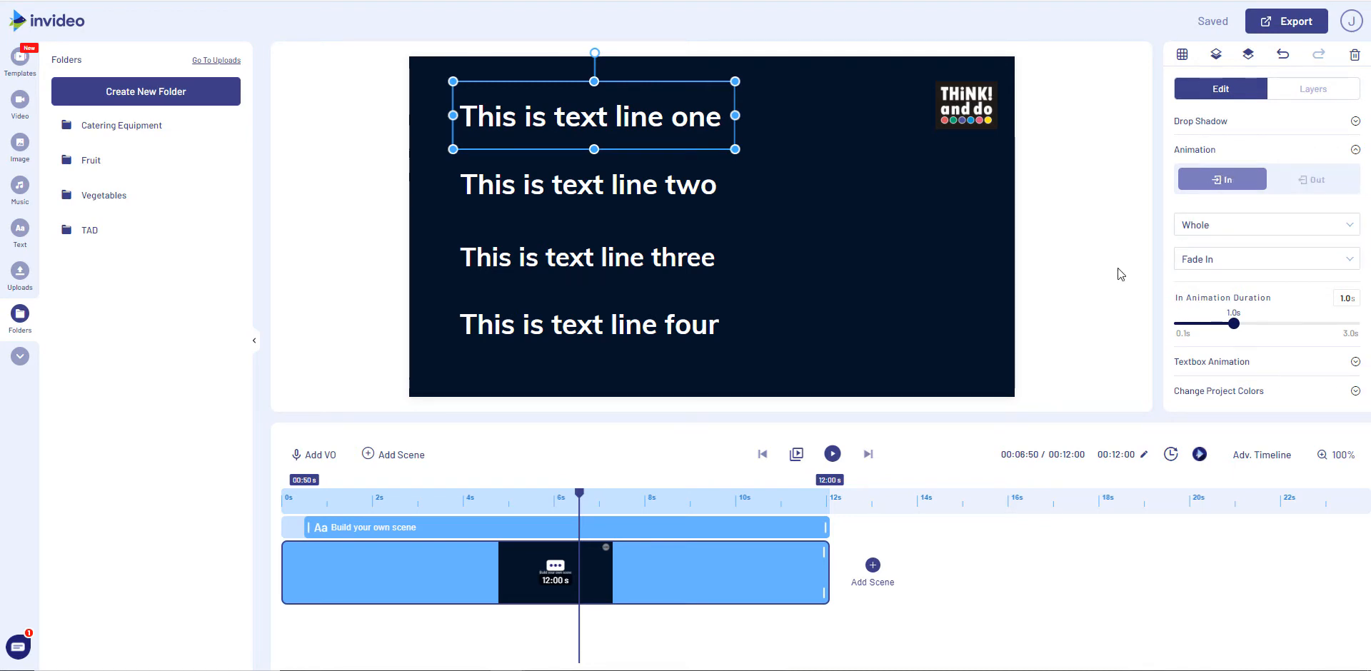
left_click(1190, 236)
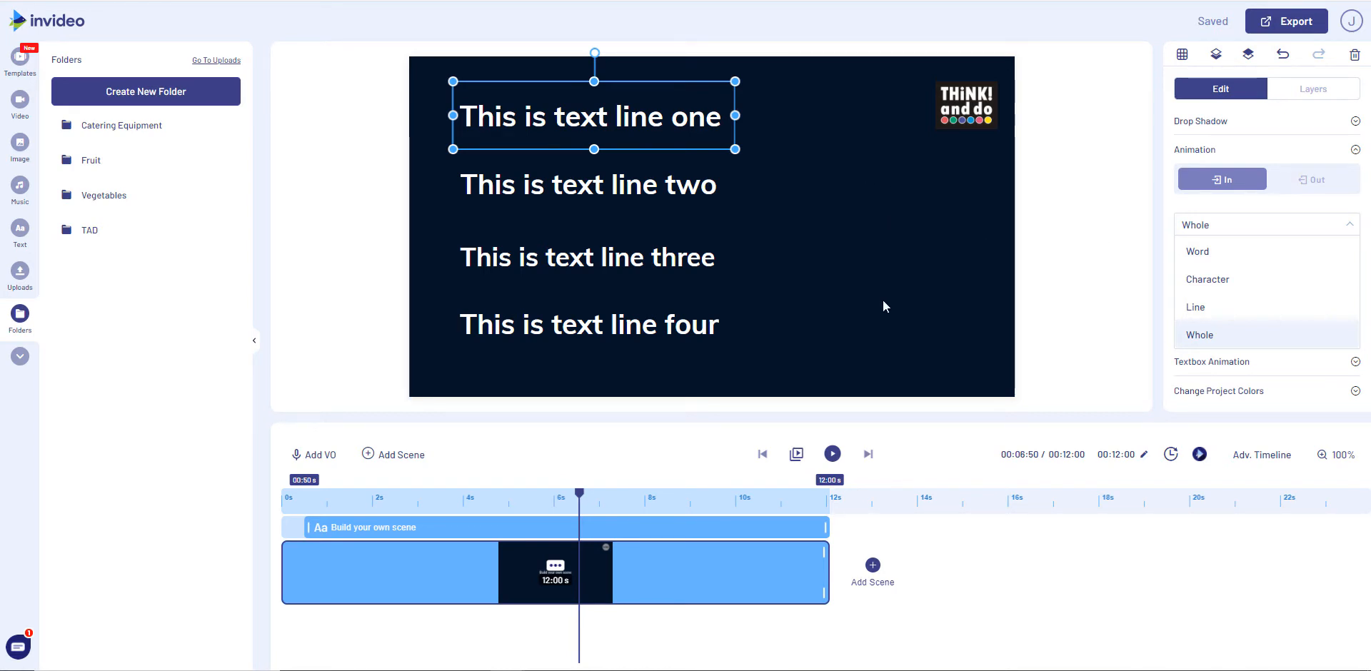
left_click(1185, 252)
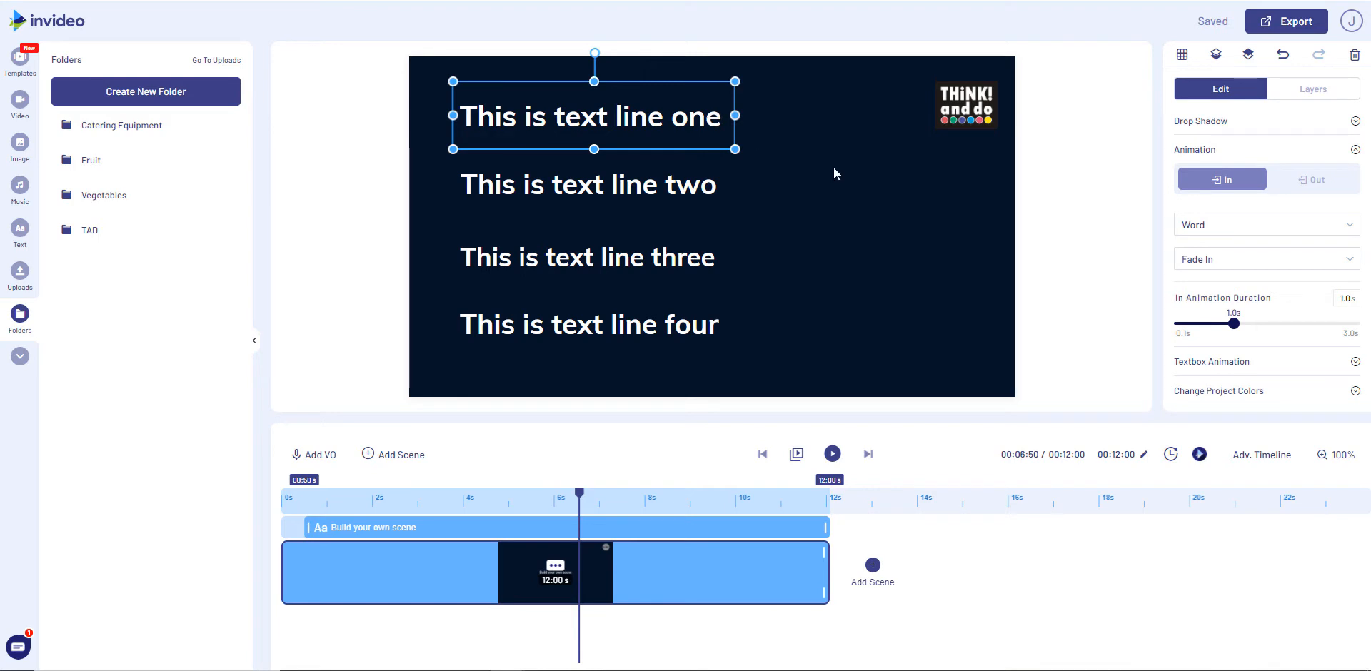
left_click(1191, 230)
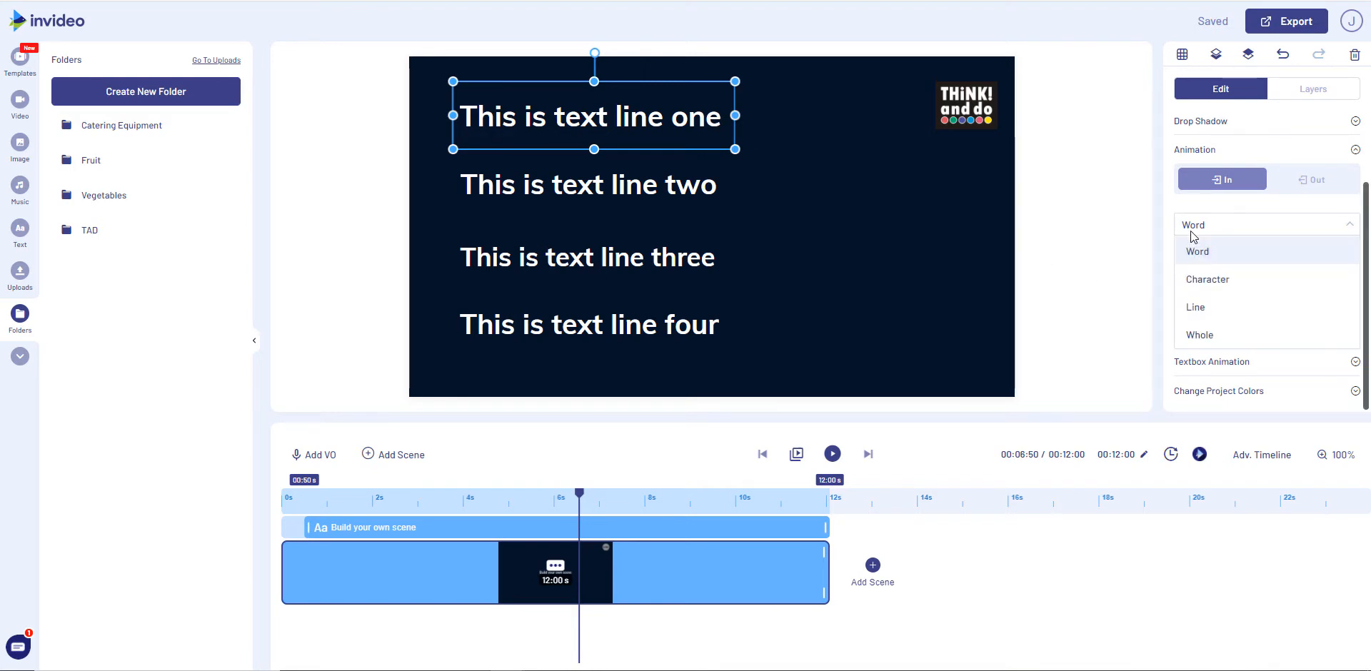
left_click(1196, 278)
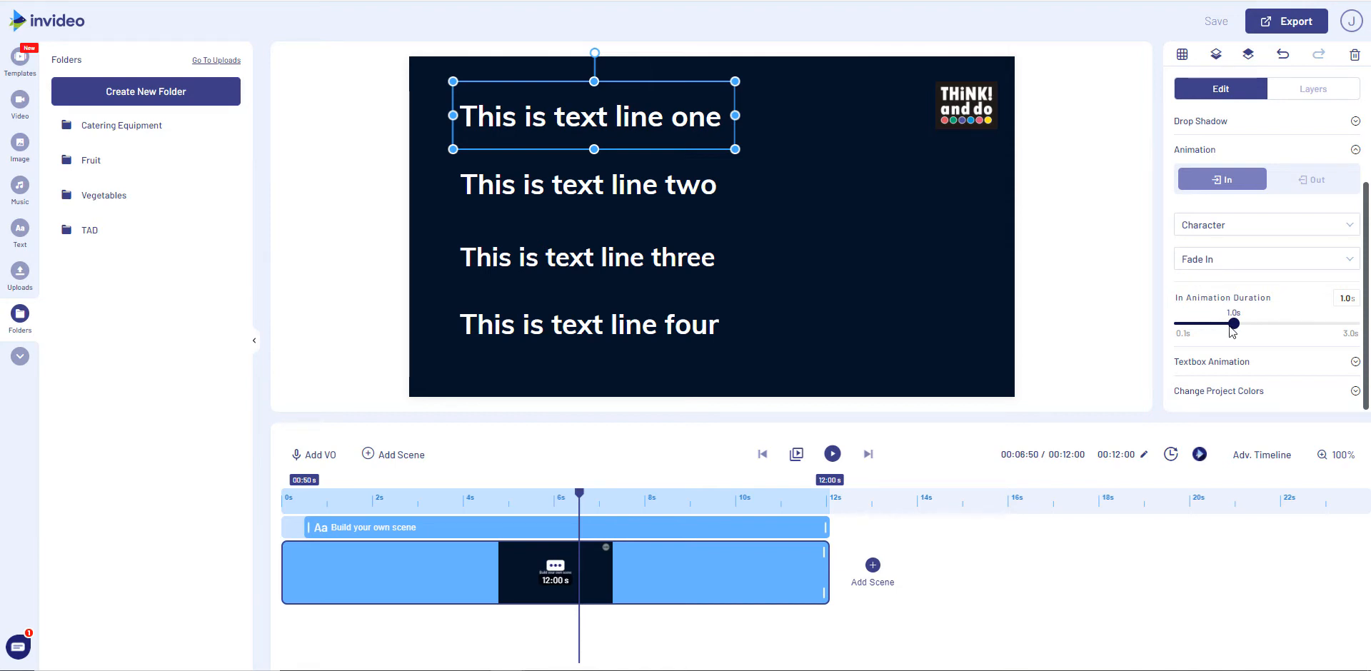
left_click_drag(1233, 324, 1365, 331)
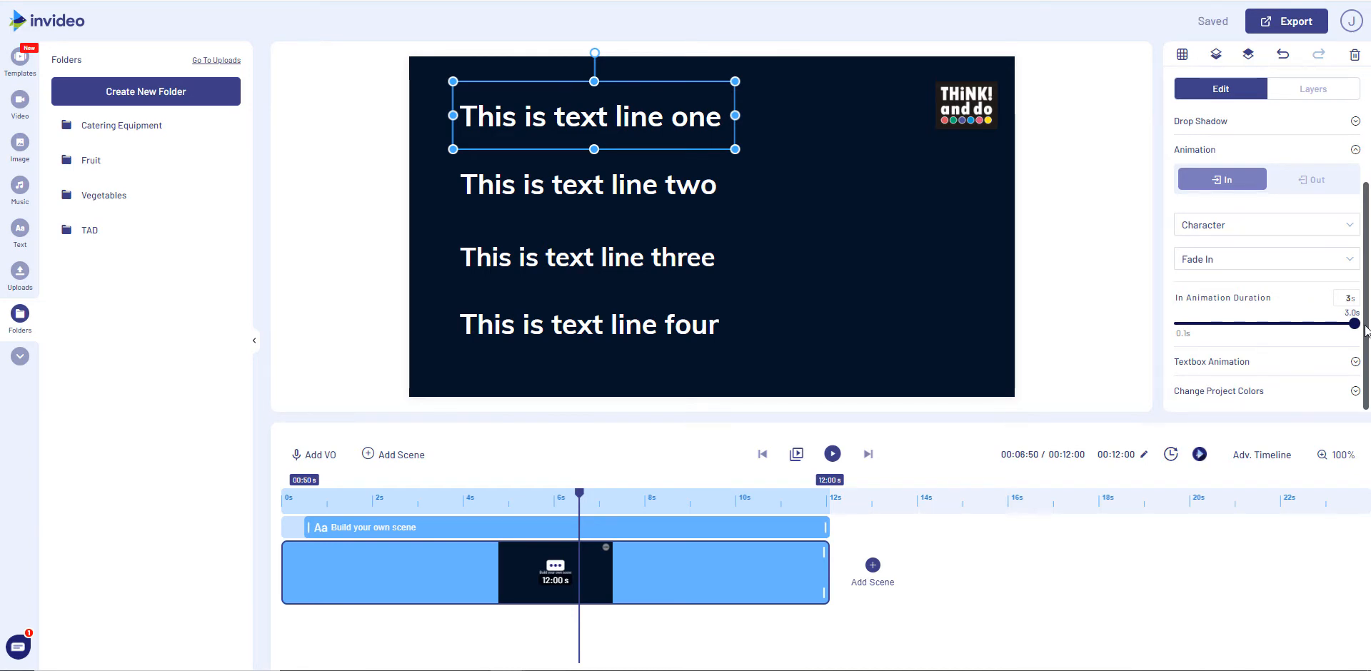
left_click_drag(1366, 329, 1297, 329)
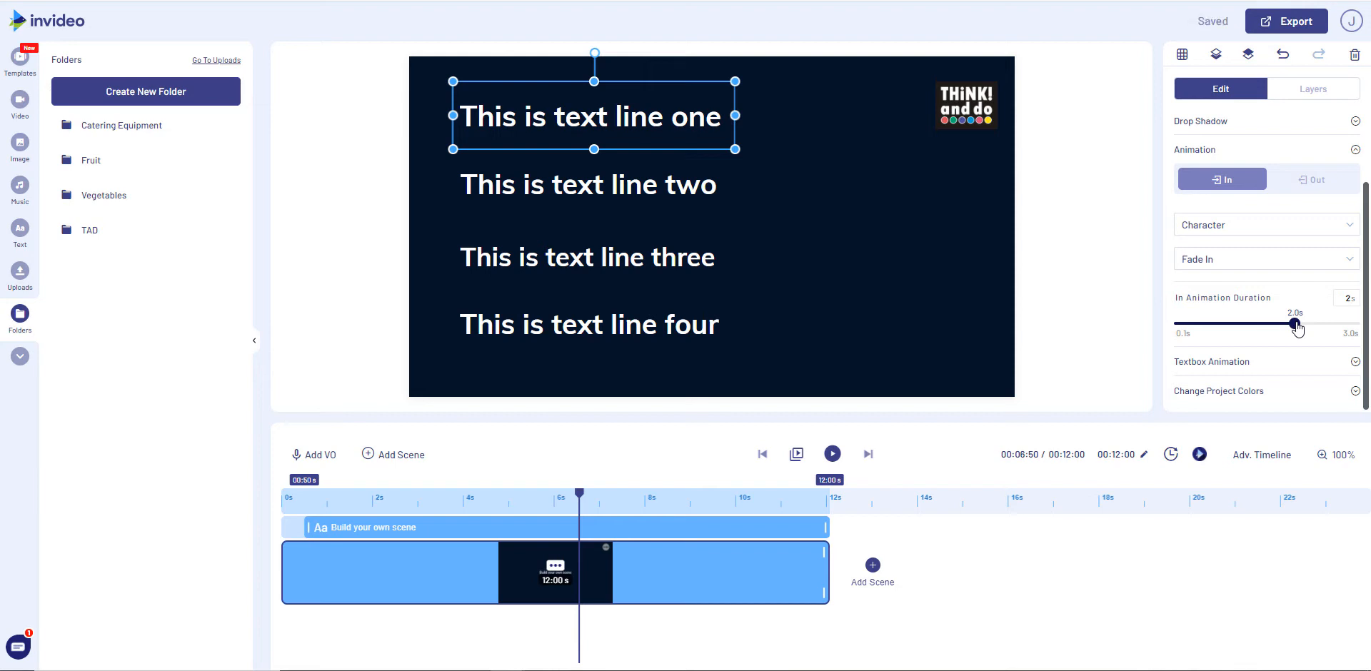
Step: Browse the In animation effects and apply The Drama From Left to "This is text line one"
left_click(1206, 258)
scroll(1217, 307, "down", 3)
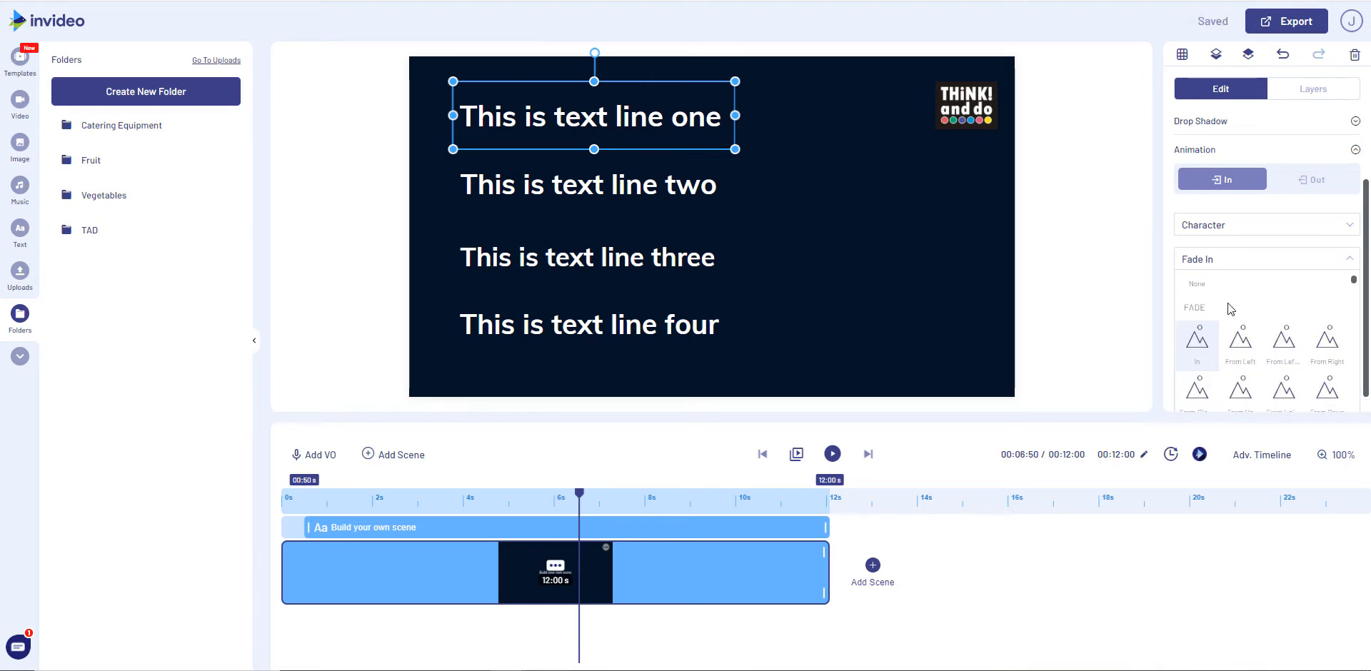
scroll(1207, 317, "down", 5)
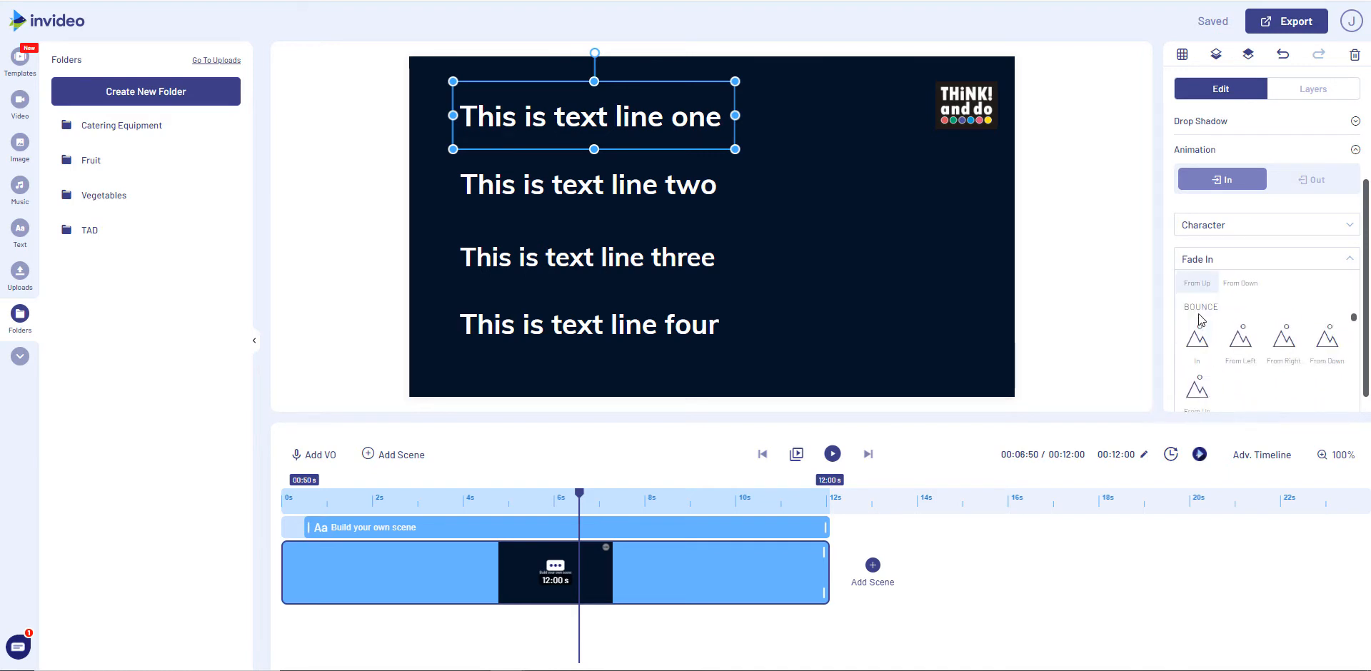
scroll(1196, 333, "down", 1)
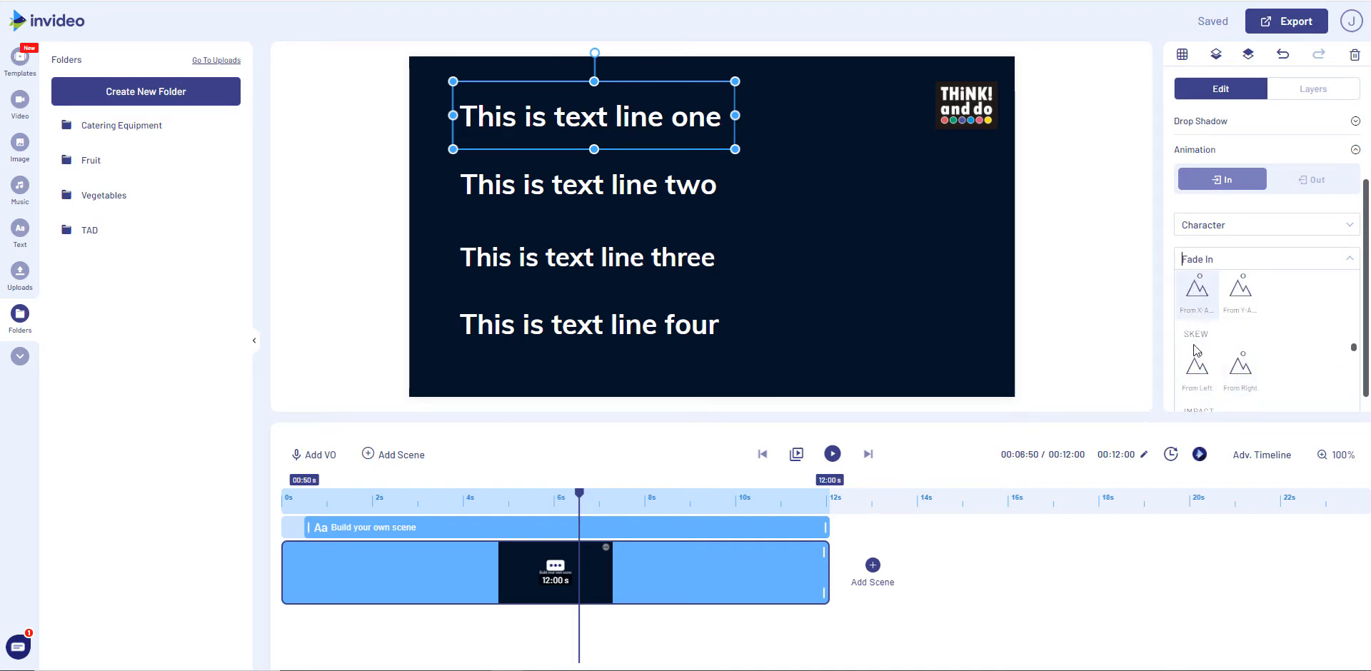
scroll(1191, 361, "down", 3)
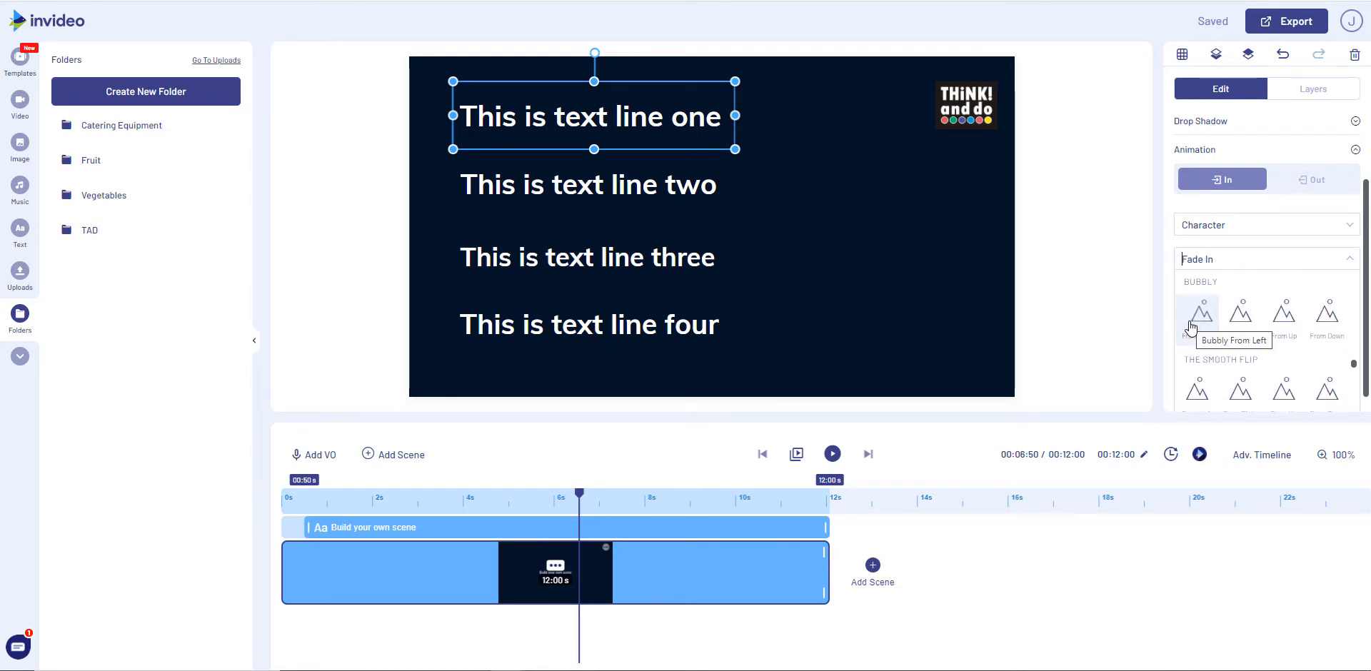
scroll(1202, 389, "down", 2)
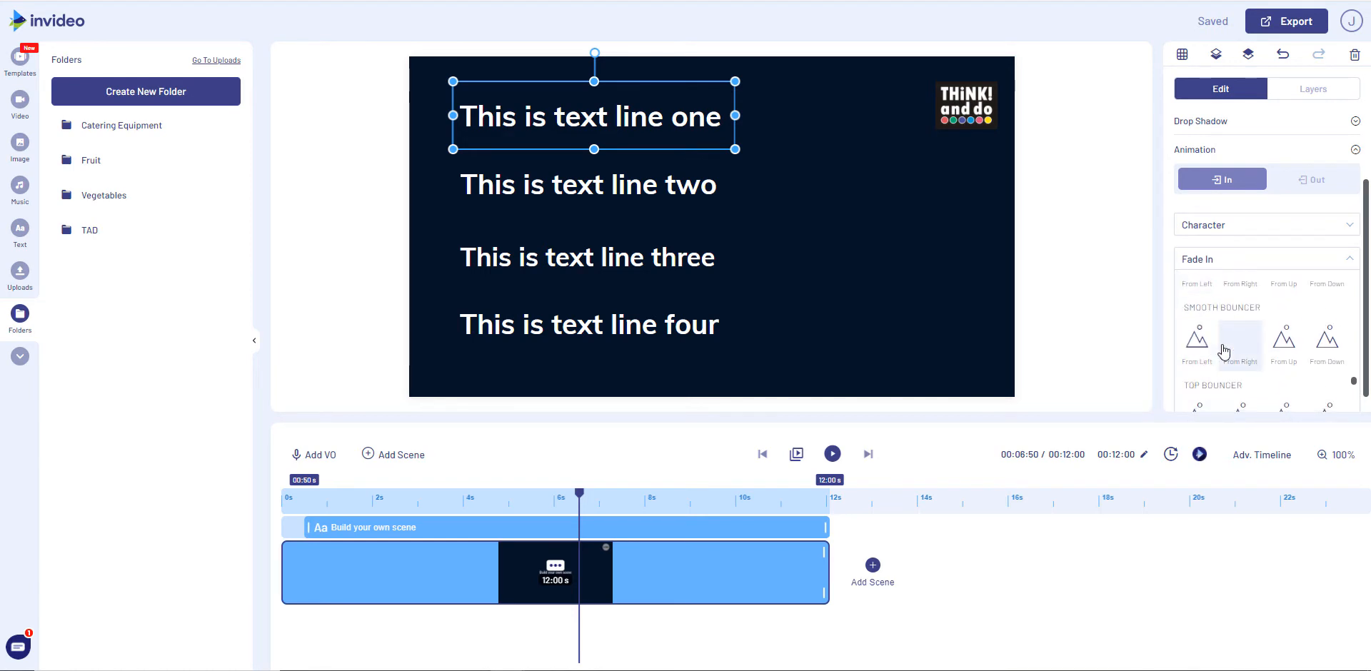
scroll(1204, 367, "down", 2)
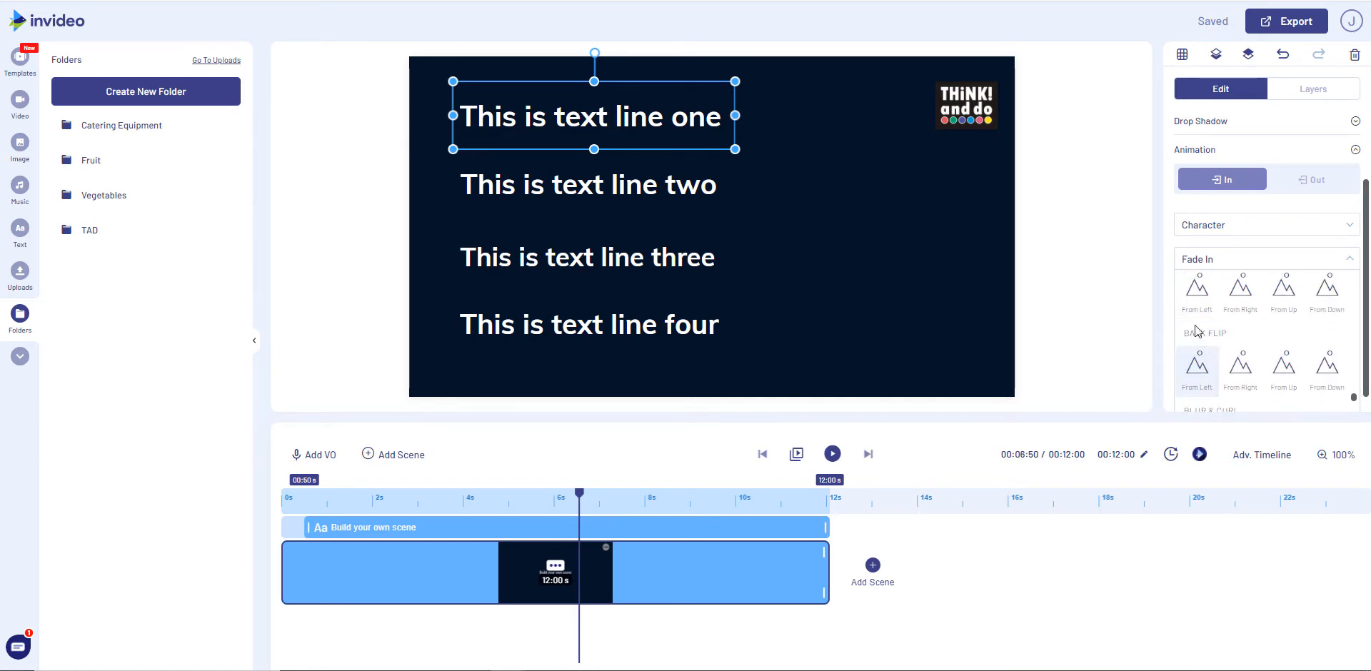
left_click(1195, 289)
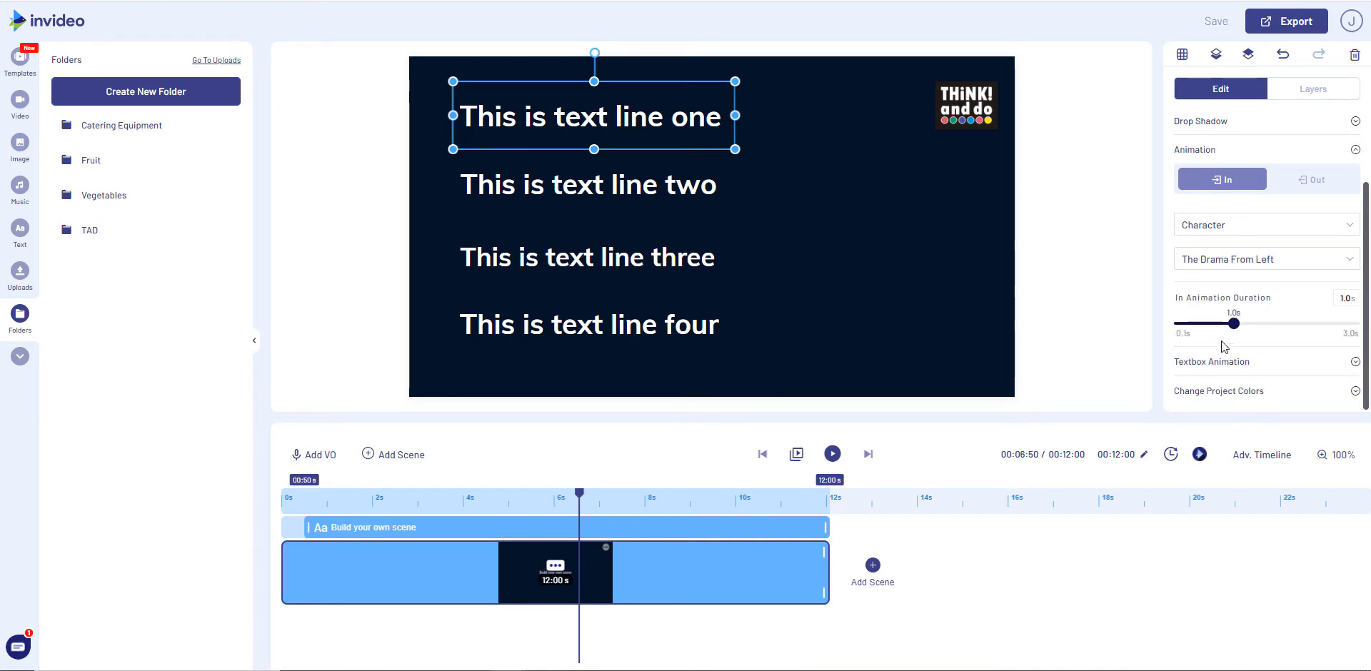
Step: Set the In animation duration of "This is text line one" to 2 seconds and check its Textbox Animation settings
left_click_drag(1233, 325, 1297, 334)
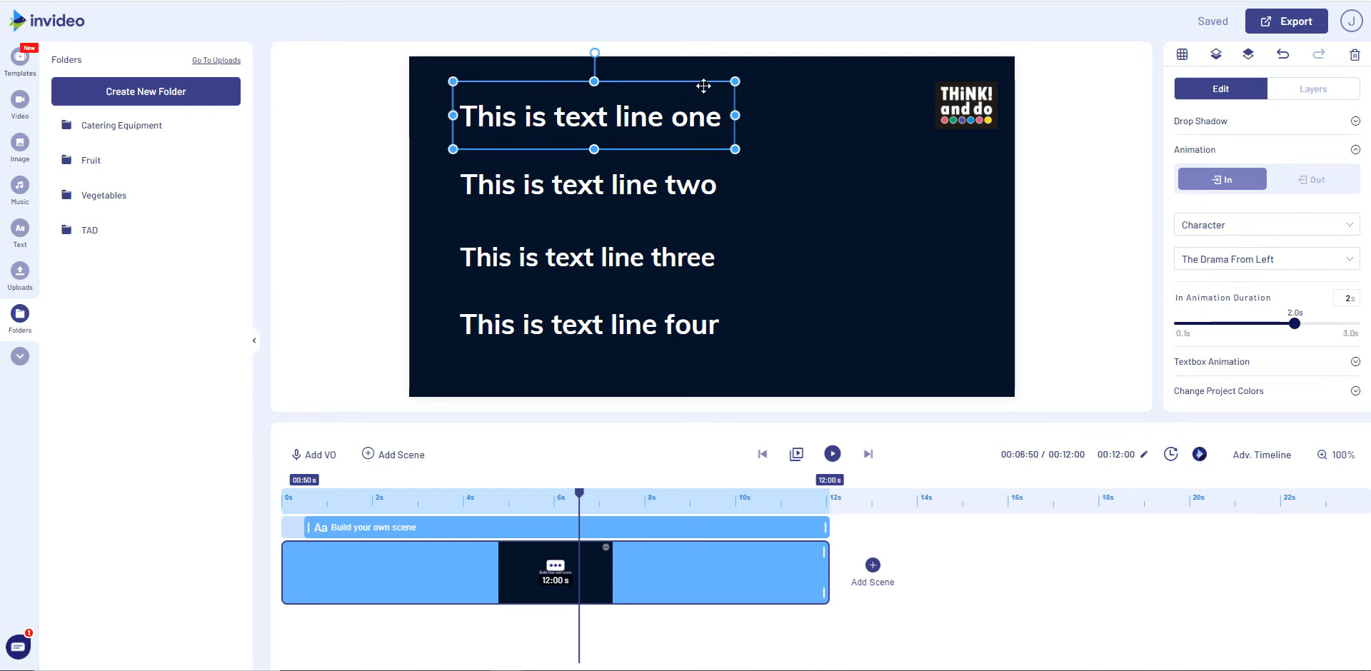
left_click(1232, 361)
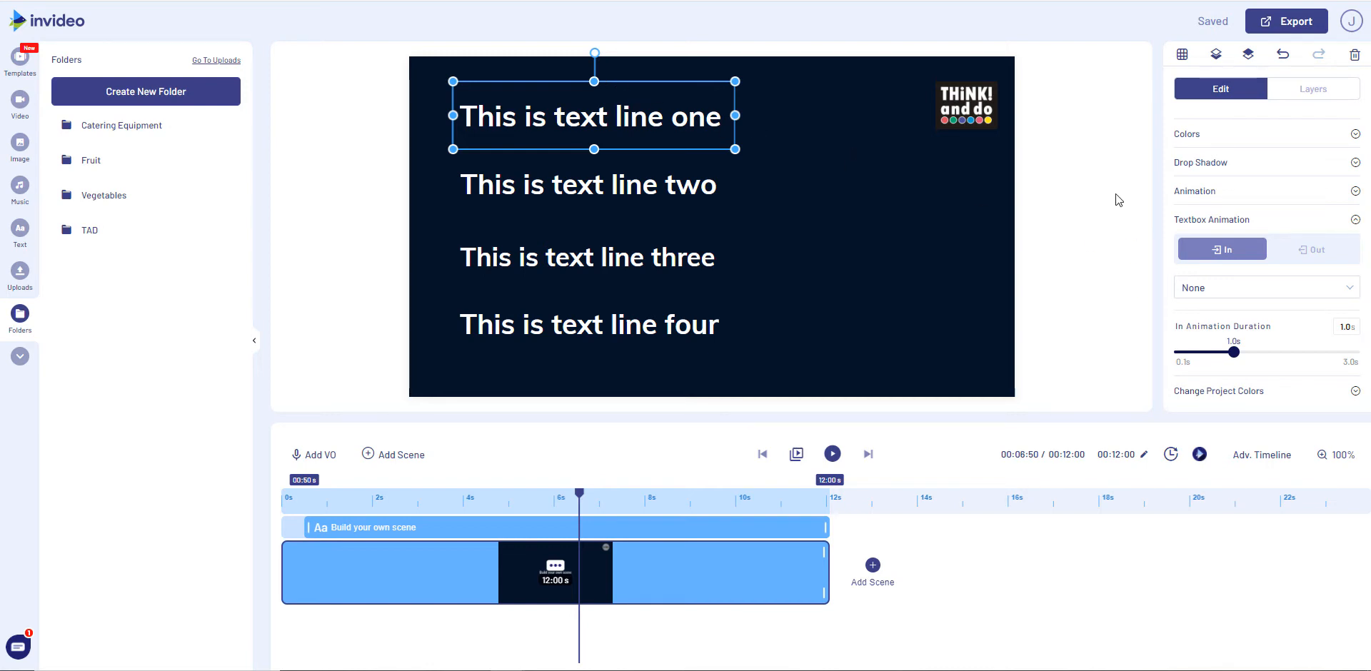
left_click(1189, 192)
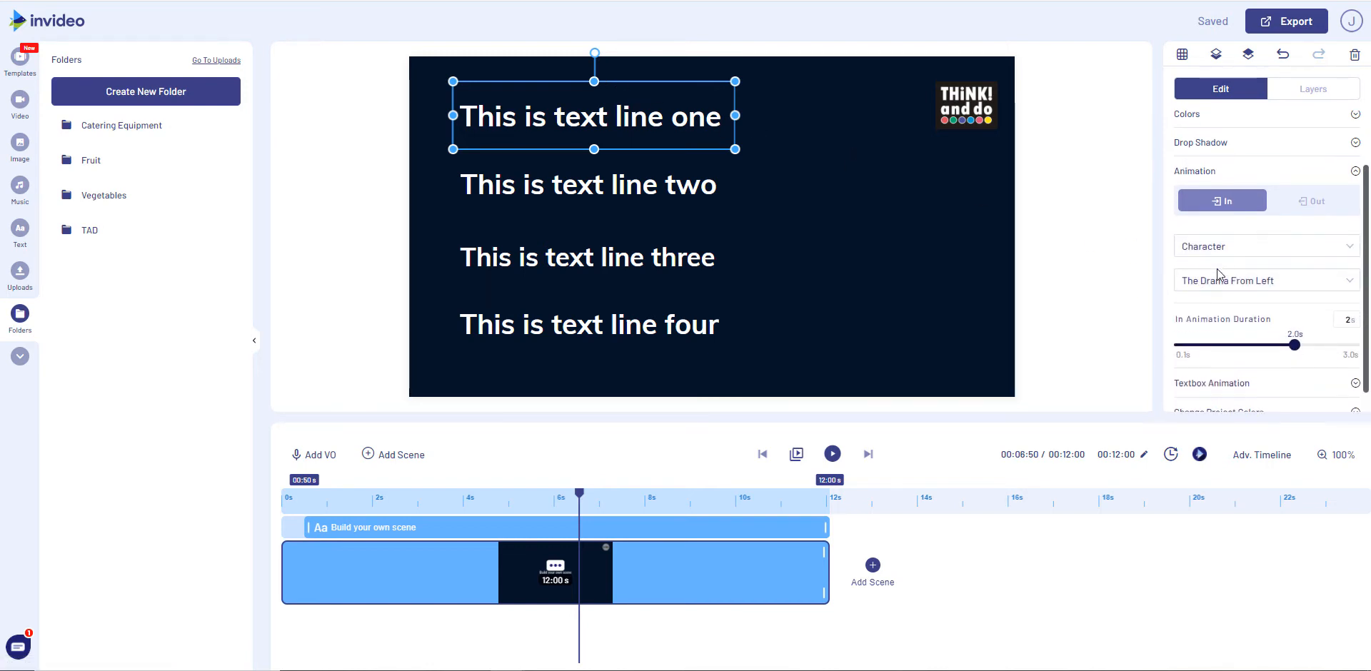
scroll(1218, 269, "down", 1)
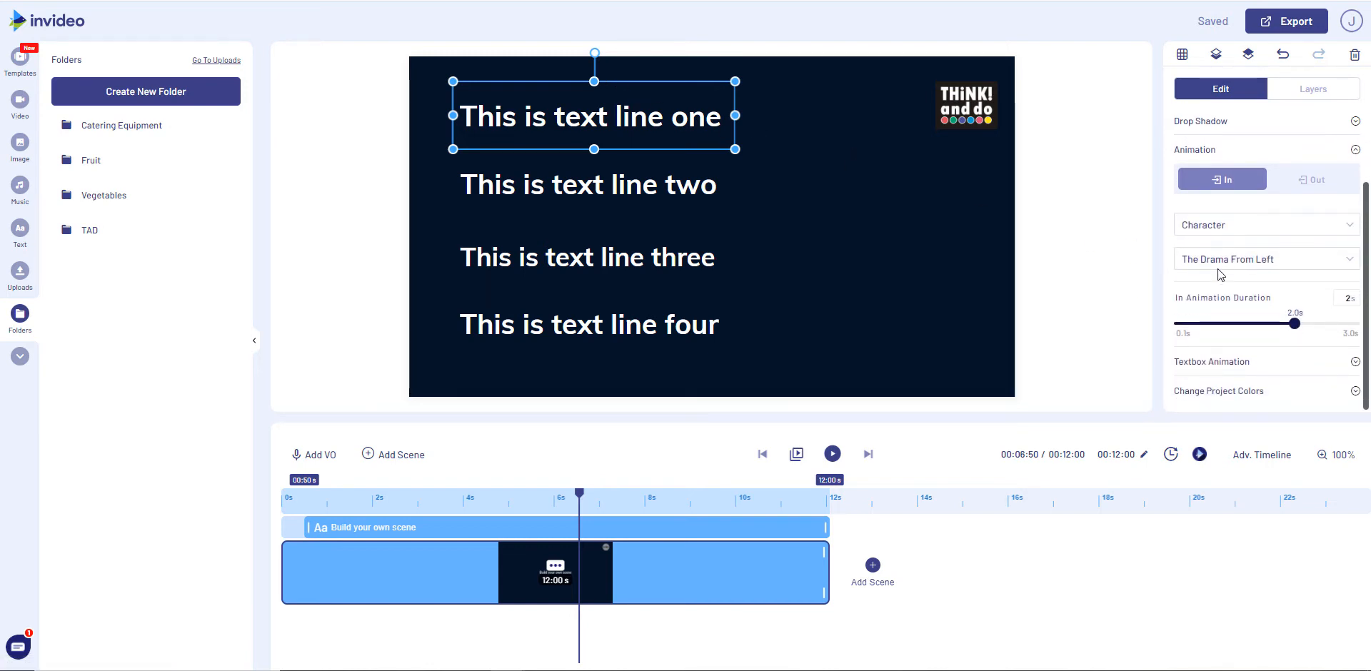
Step: Compare the In and Out animation settings of "This is text line one" and look through the available Out effects
left_click(1317, 184)
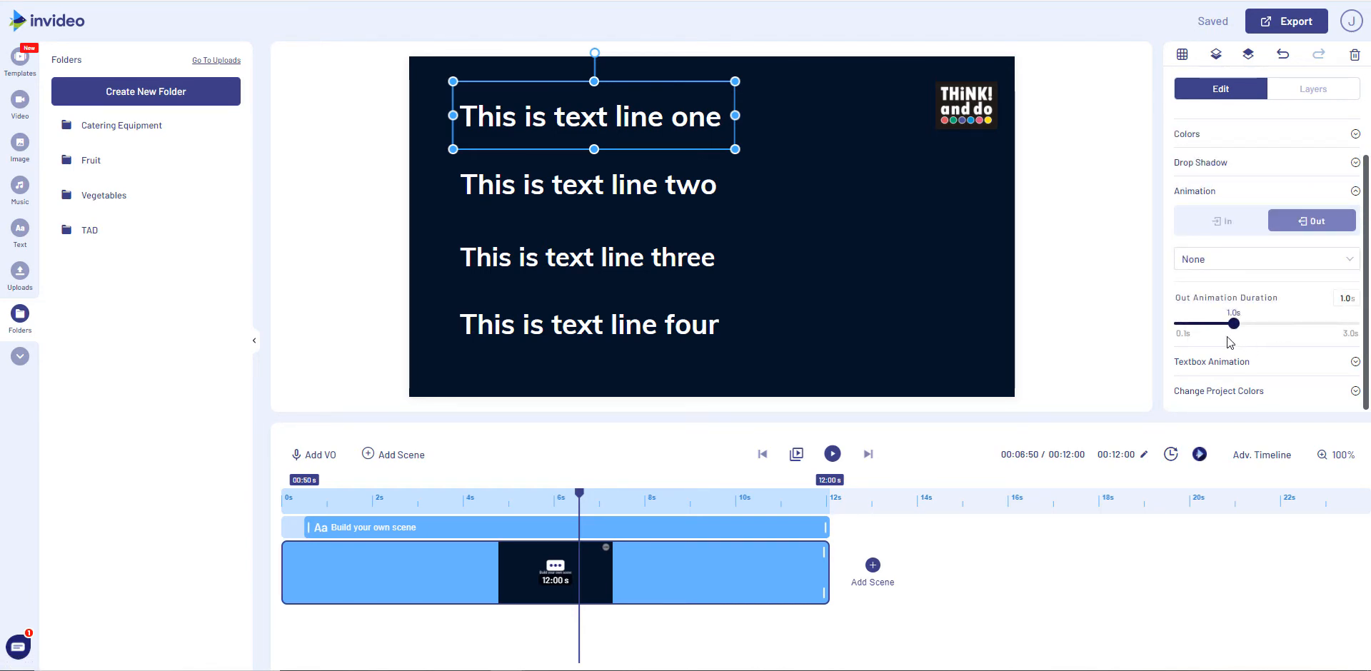
left_click(1206, 263)
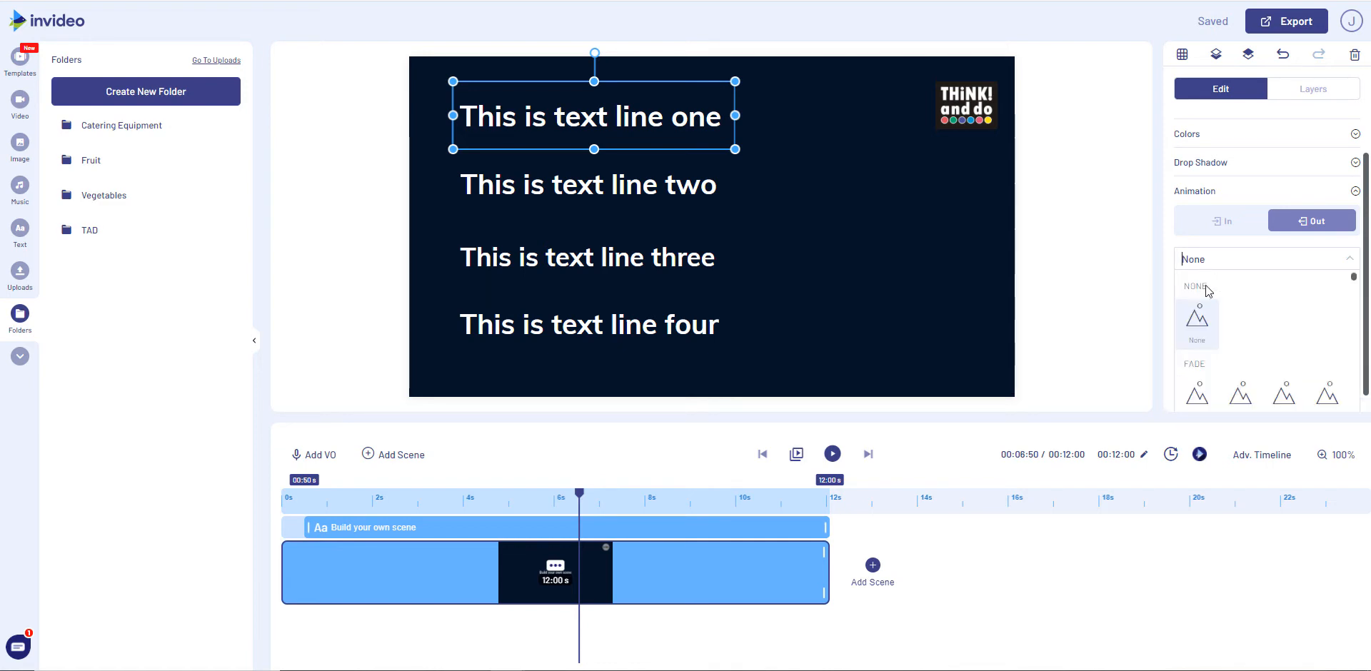
scroll(1228, 331, "down", 5)
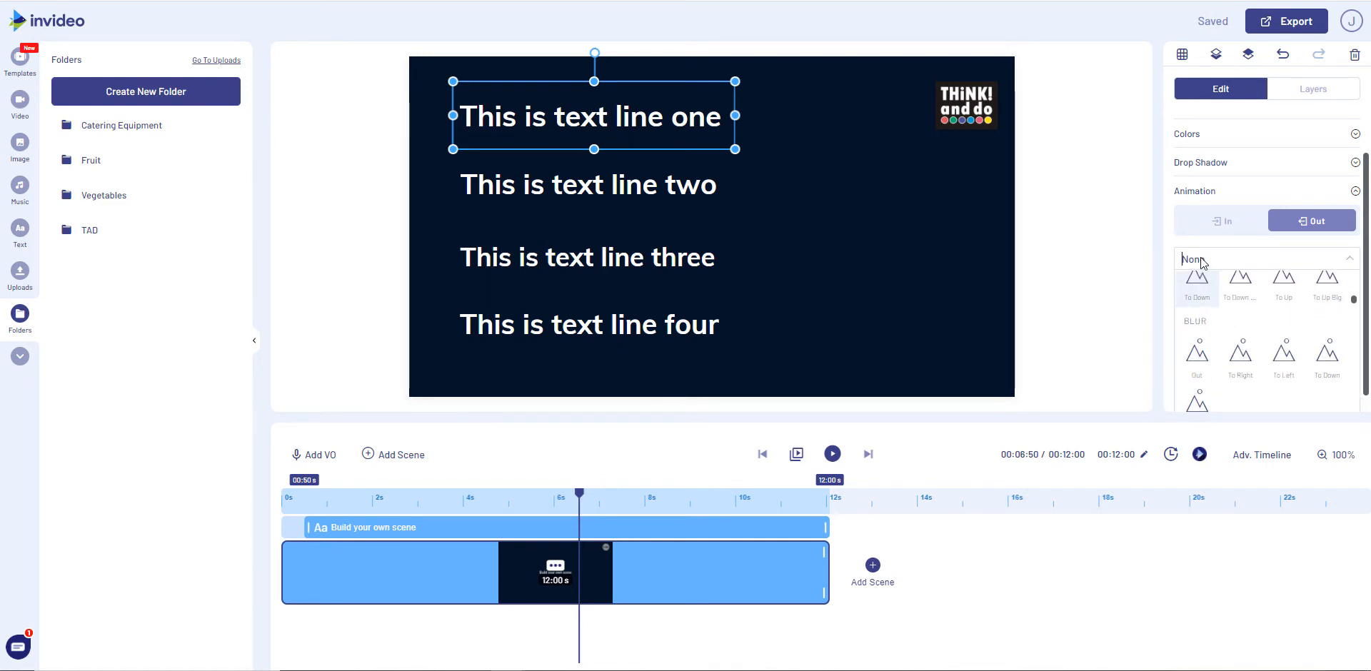
left_click(1222, 221)
left_click(1226, 265)
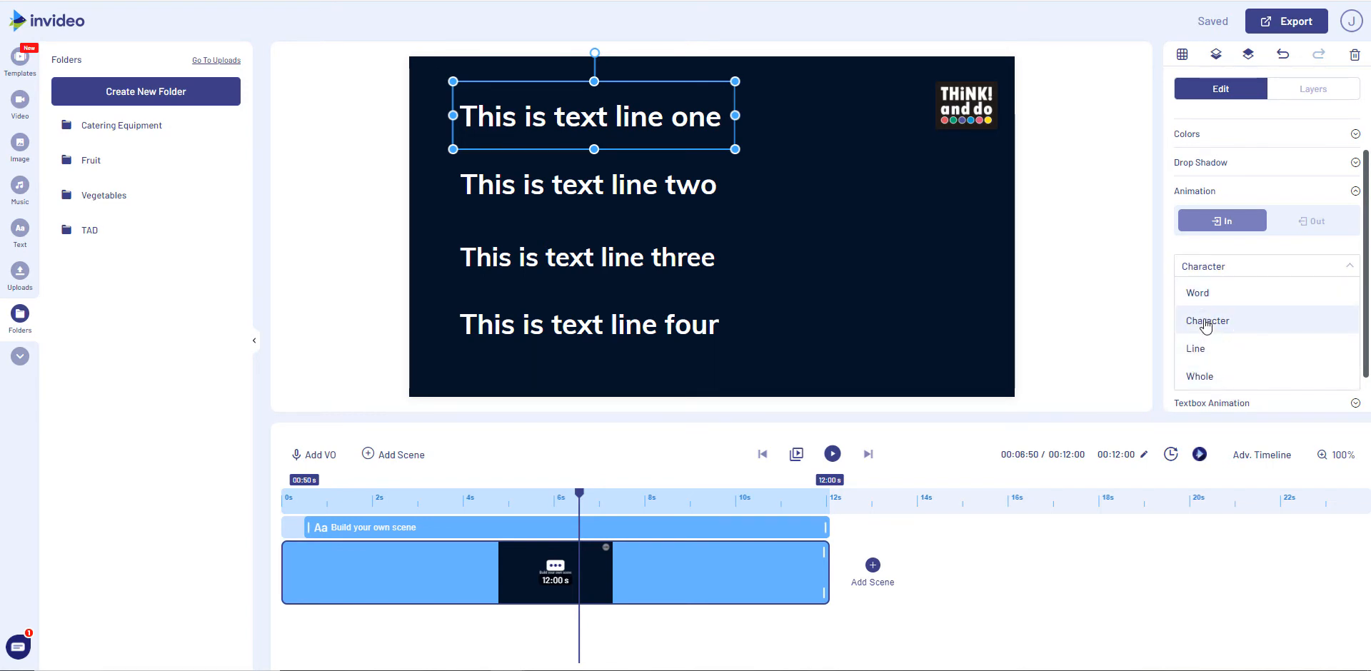
left_click(1295, 222)
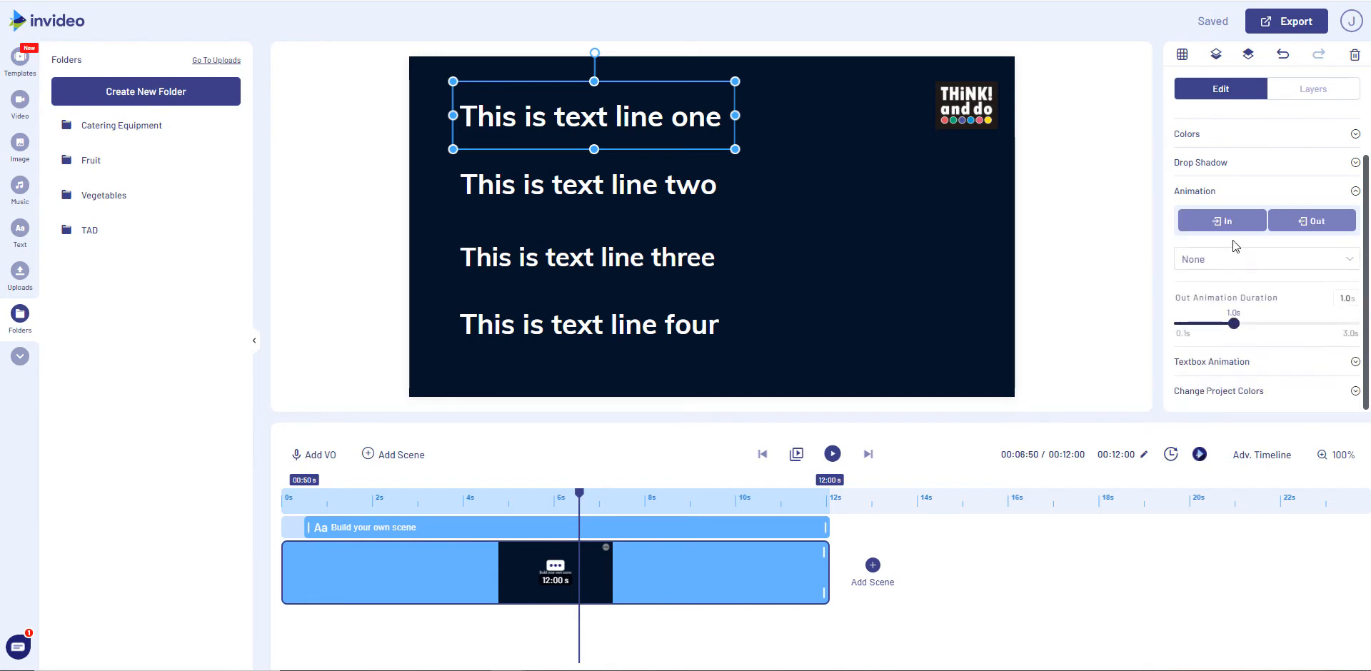
left_click(1211, 259)
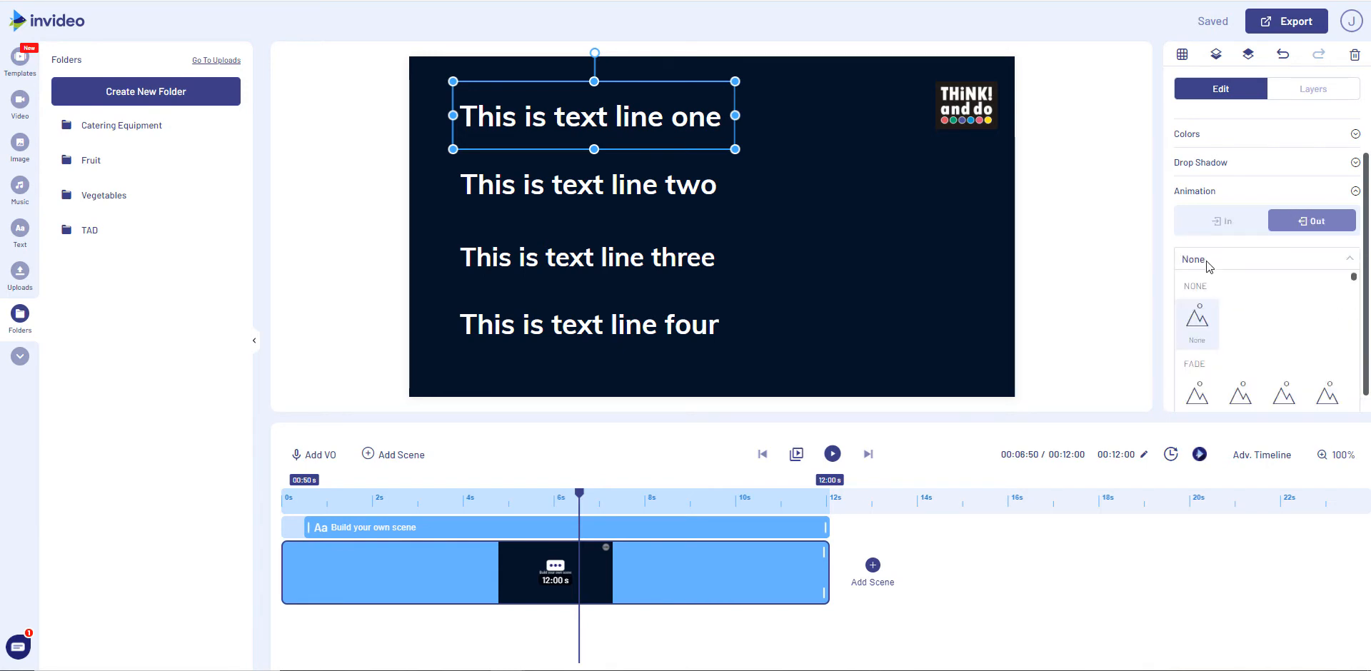
scroll(1224, 330, "down", 5)
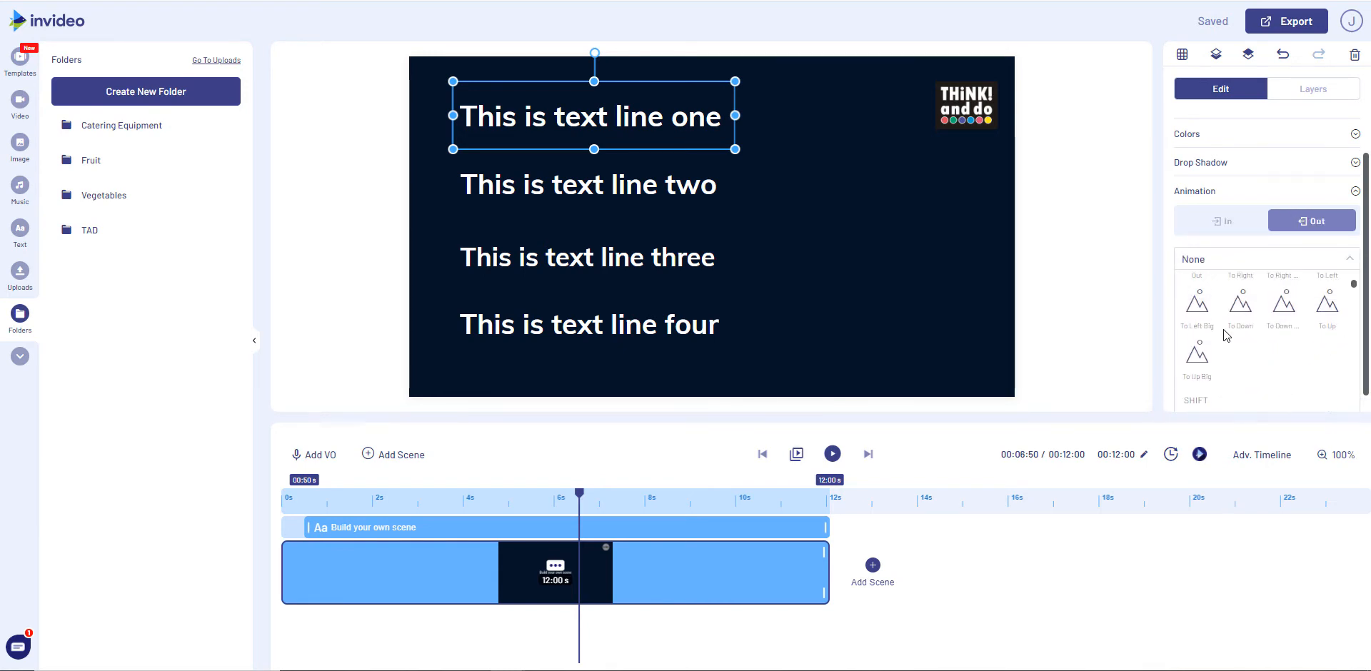
left_click(1222, 222)
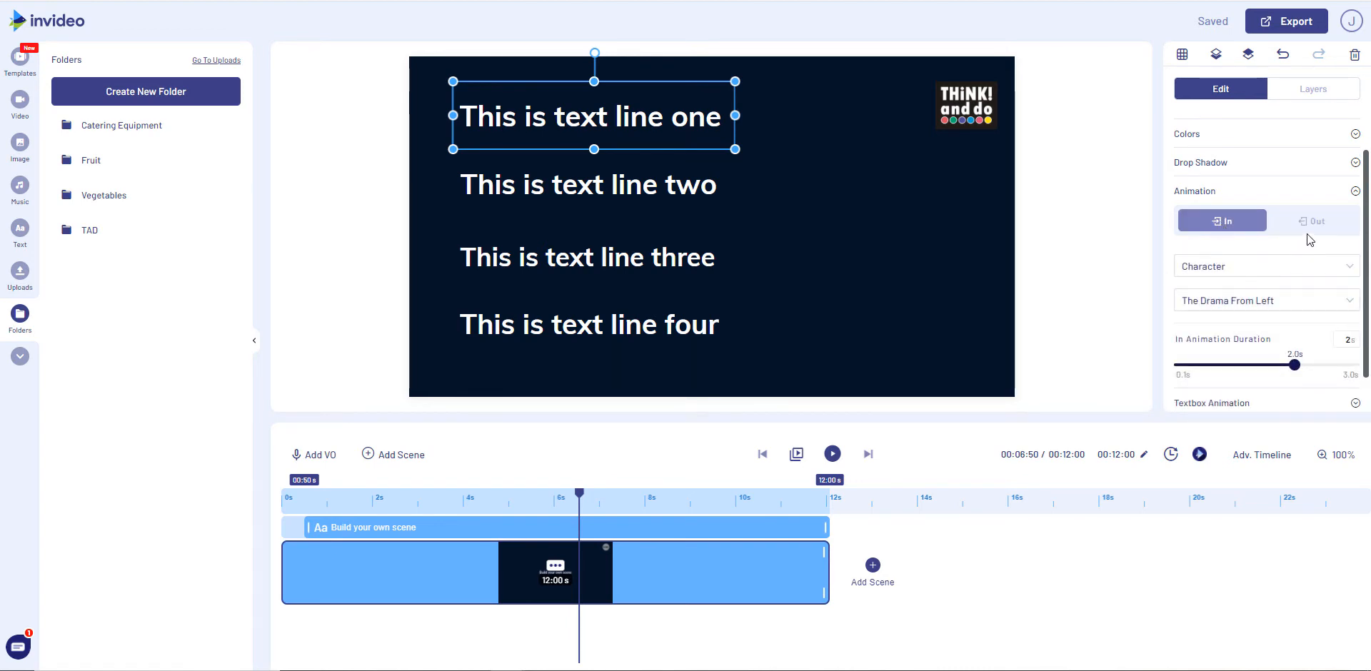
left_click(1309, 223)
left_click(1216, 258)
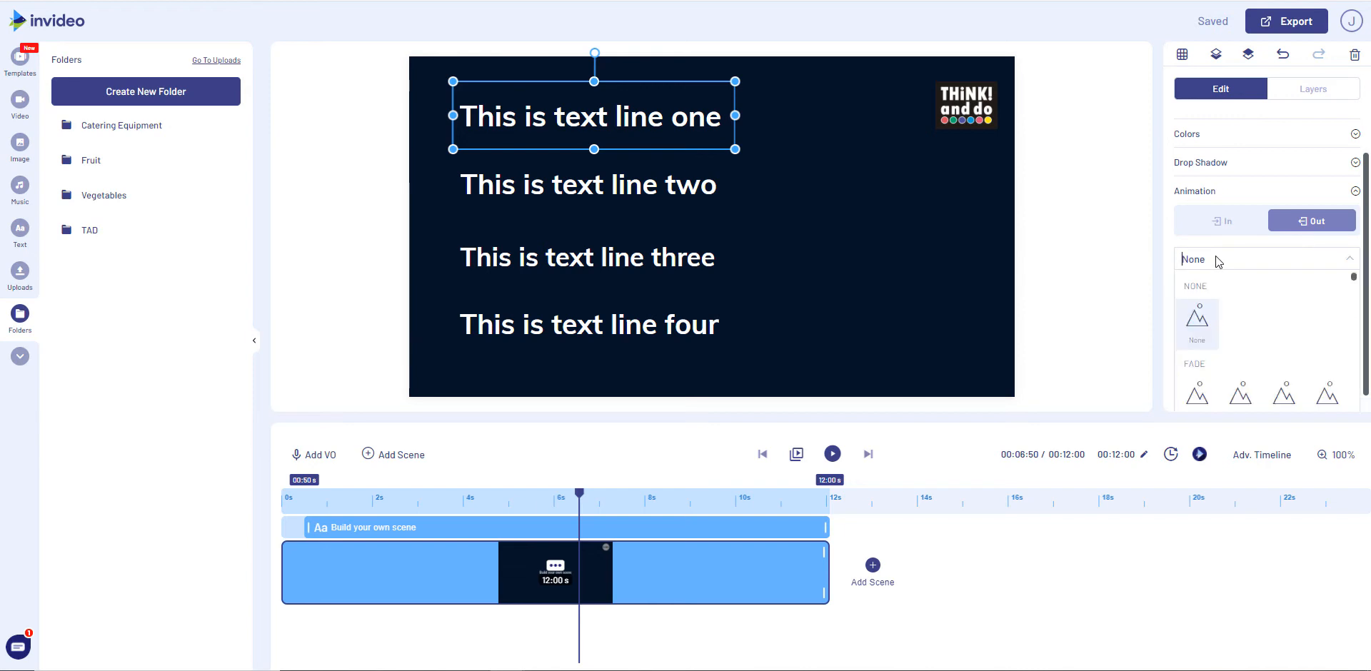
scroll(1205, 297, "down", 5)
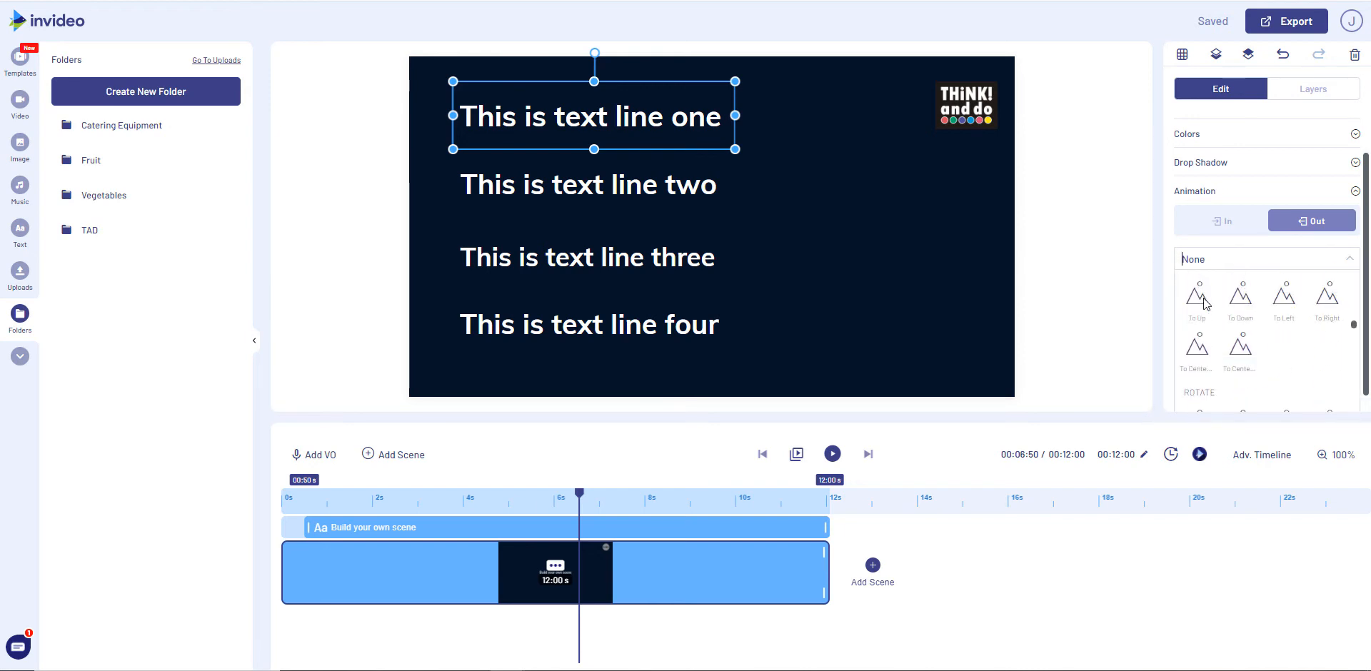
scroll(1205, 303, "up", 5)
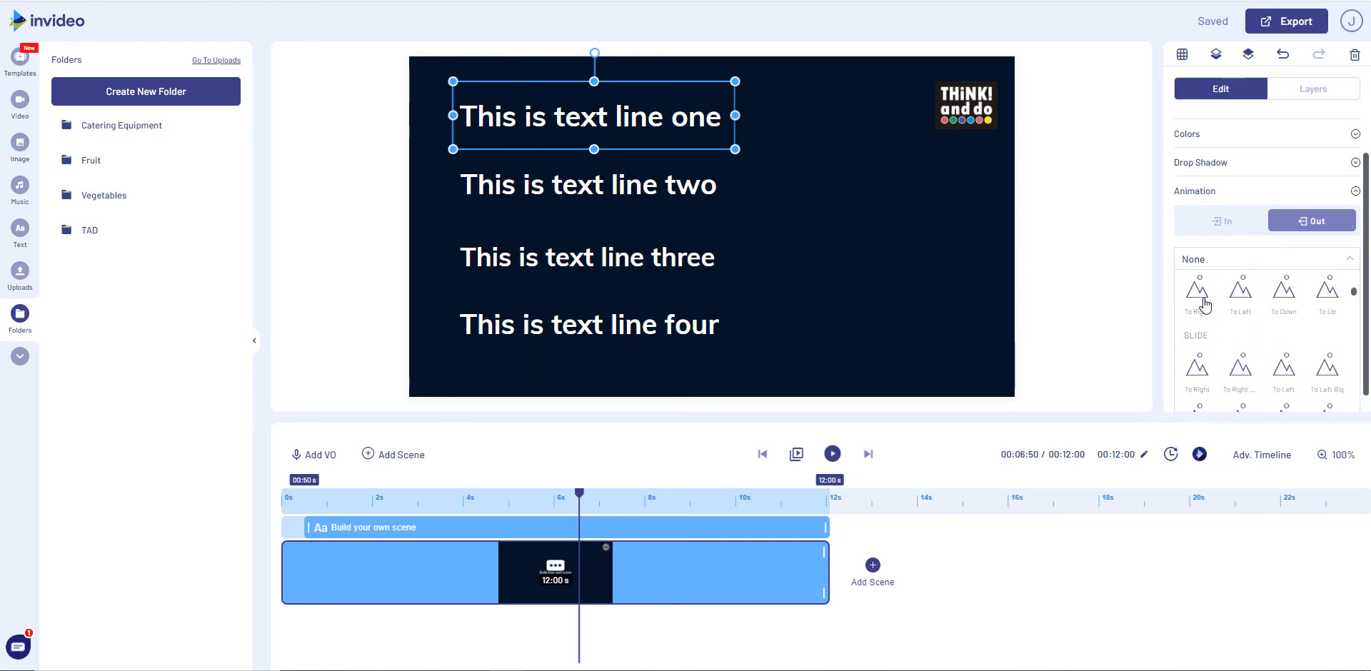
Step: Try to apply a To Right Out animation to "This is text line one" and recheck its Out and In settings
left_click(1205, 306)
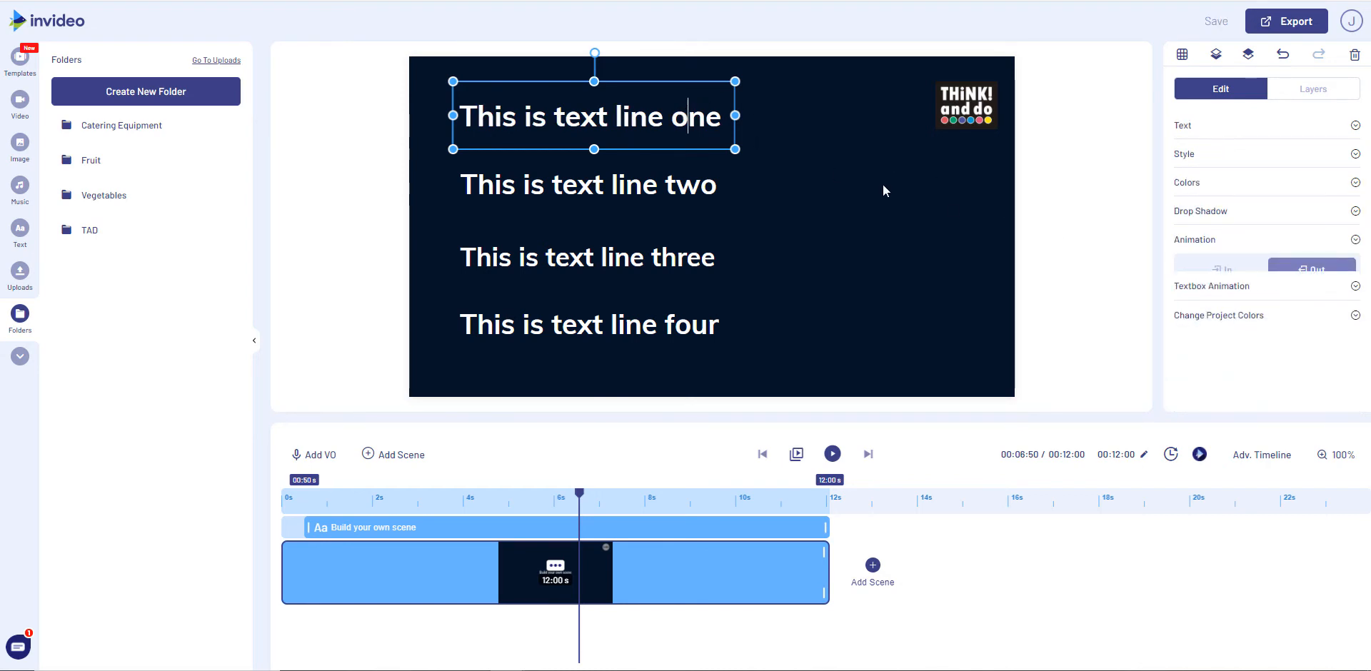
left_click(1201, 243)
scroll(1214, 282, "down", 1)
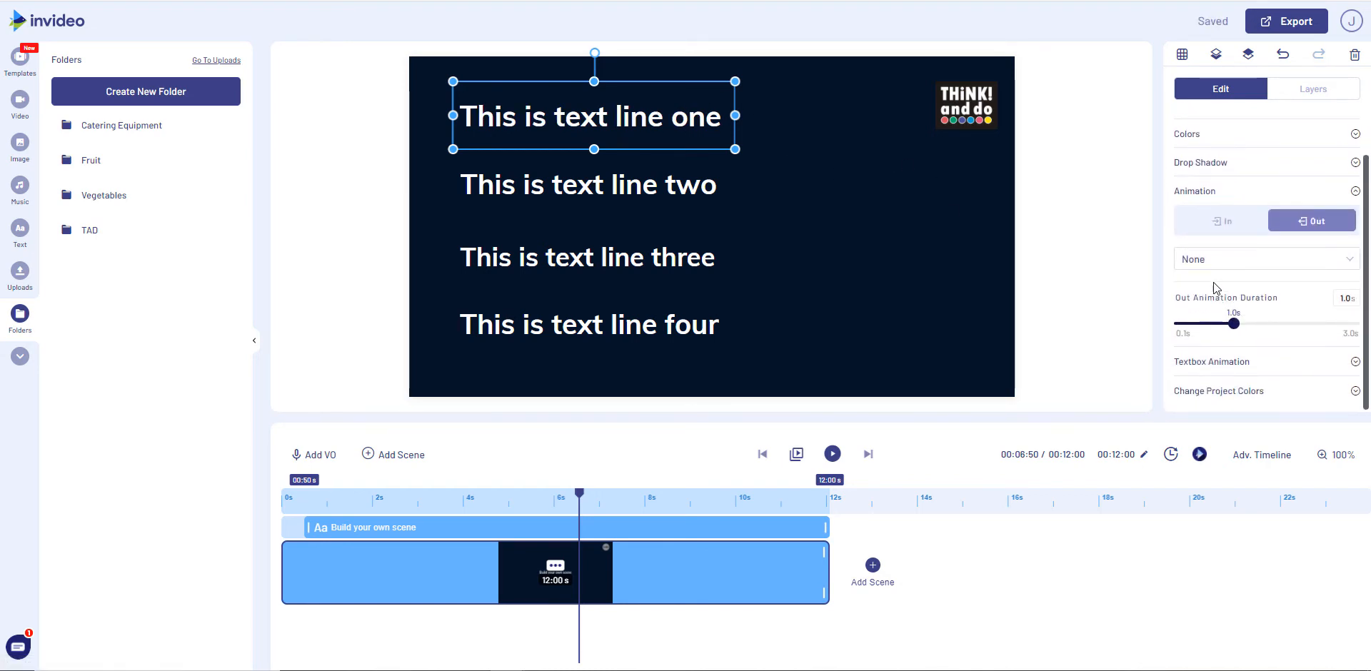
left_click(1211, 260)
left_click(1204, 309)
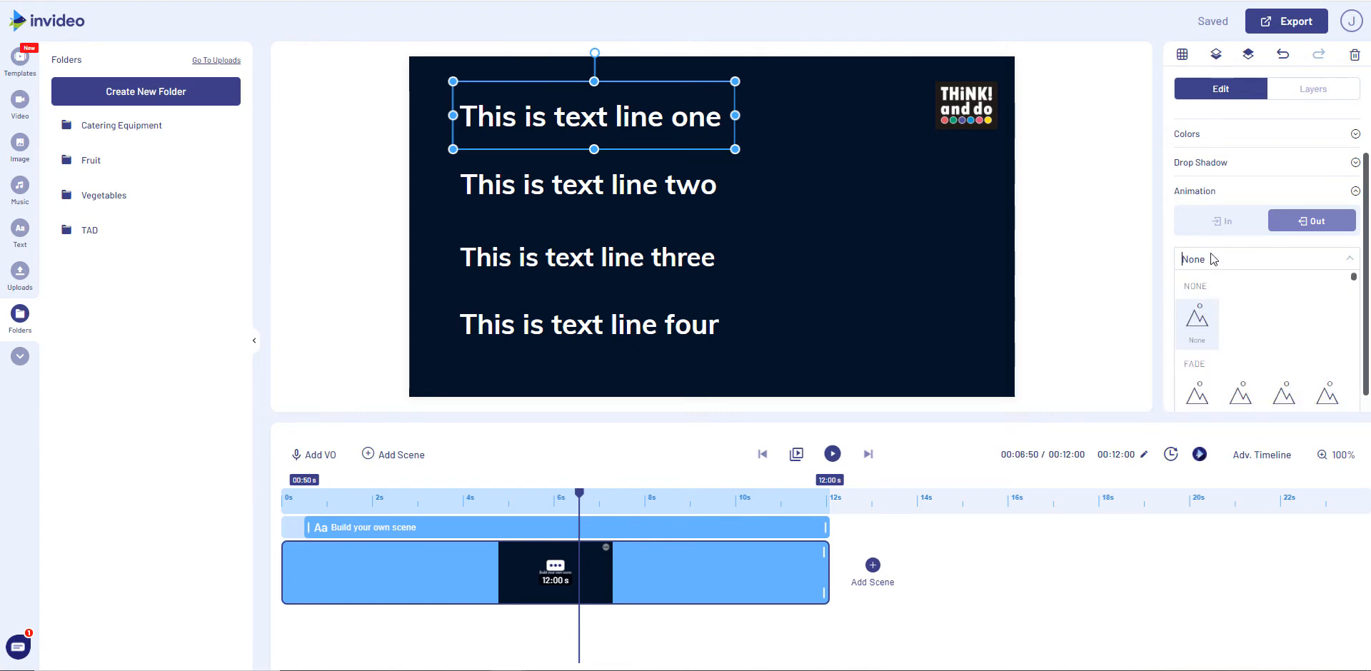
left_click(1223, 221)
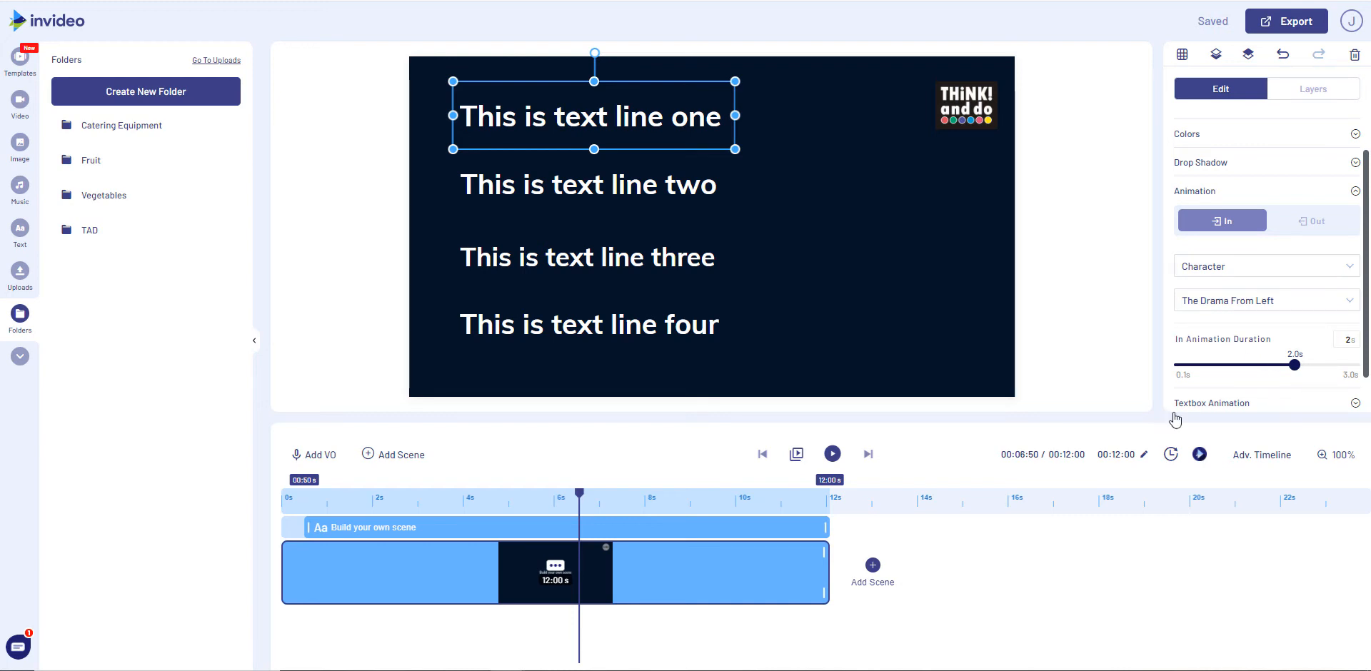
left_click(833, 456)
Step: Apply the Slide To Right Out animation to "This is text line one" with a duration of 2 seconds and preview the scene
left_click(1310, 221)
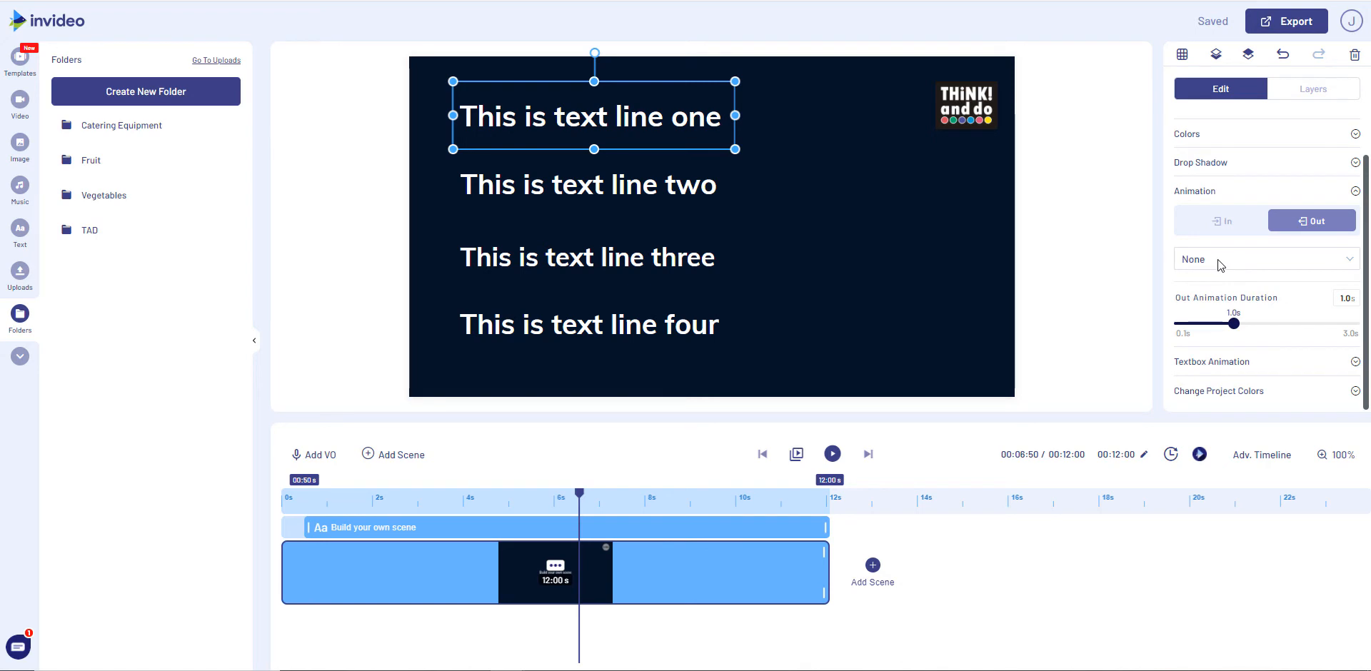
left_click(1214, 260)
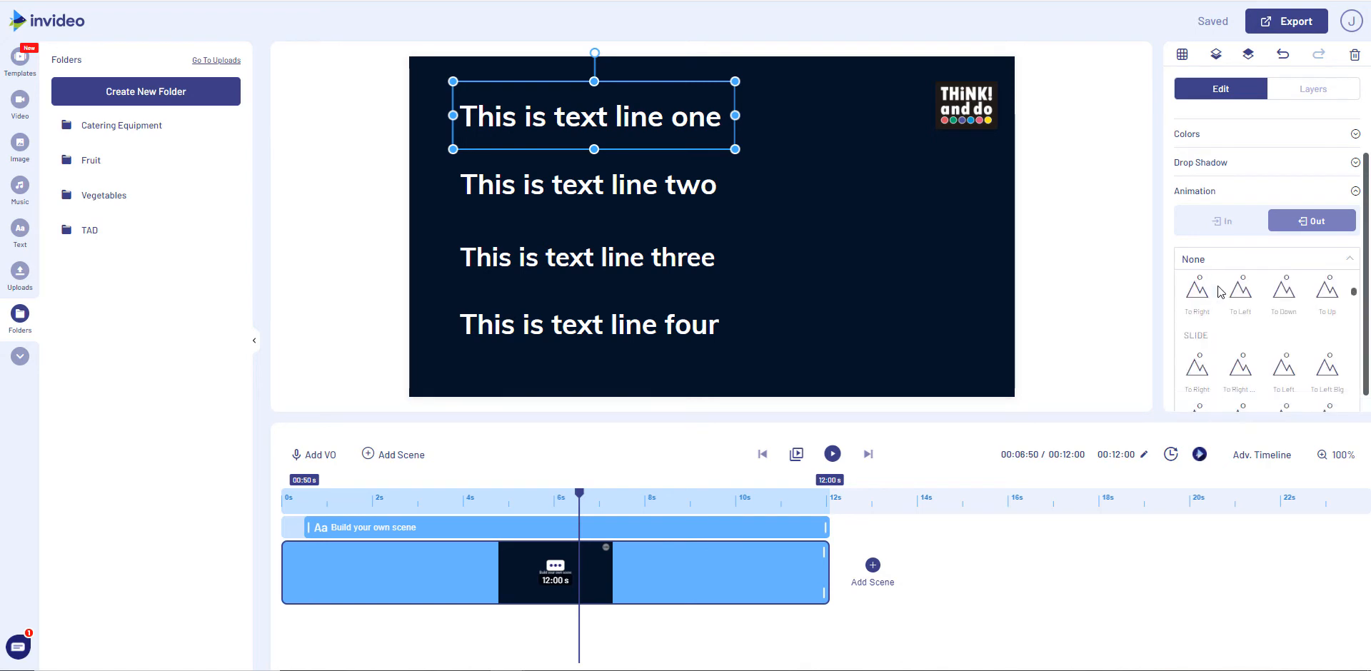
scroll(1207, 328, "down", 1)
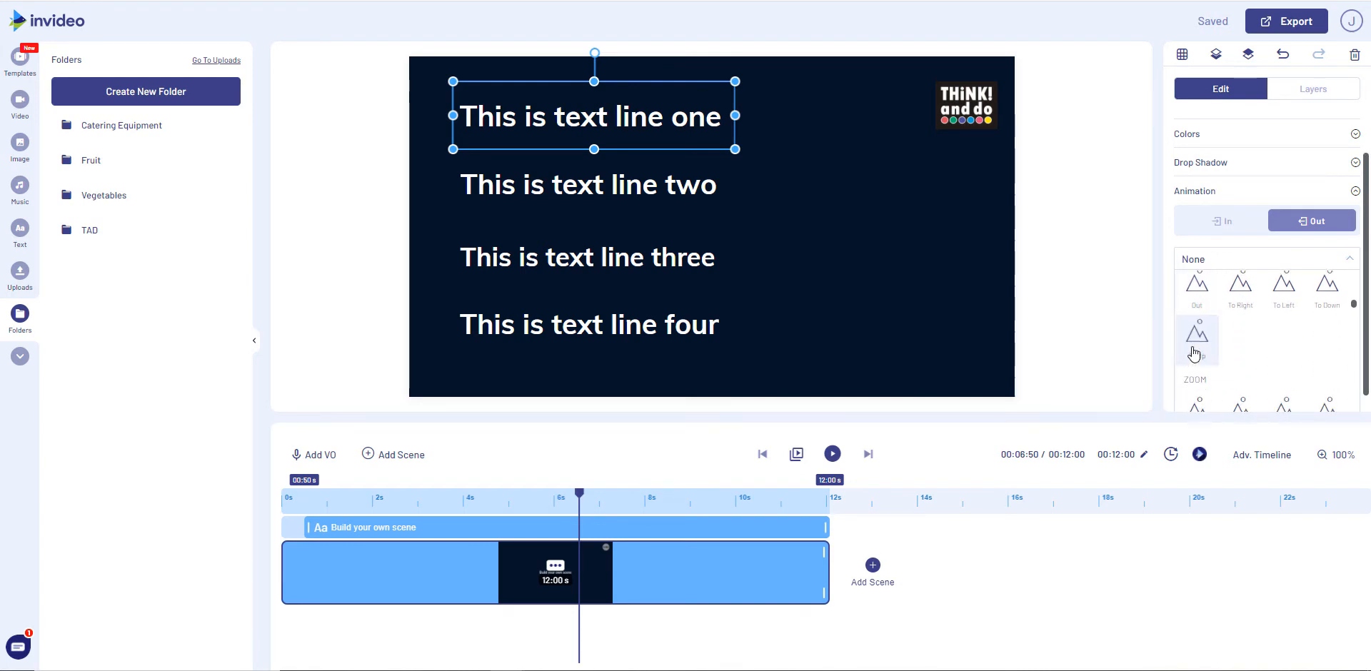
scroll(1194, 351, "up", 2)
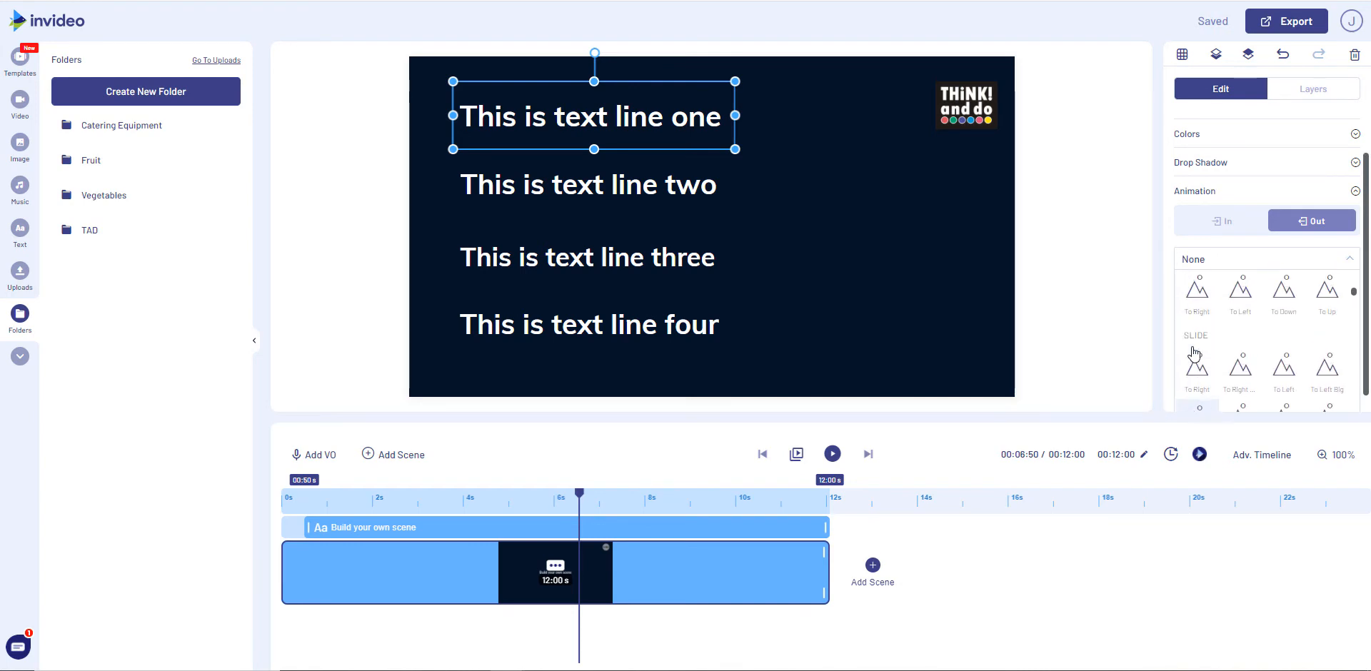
left_click(1196, 365)
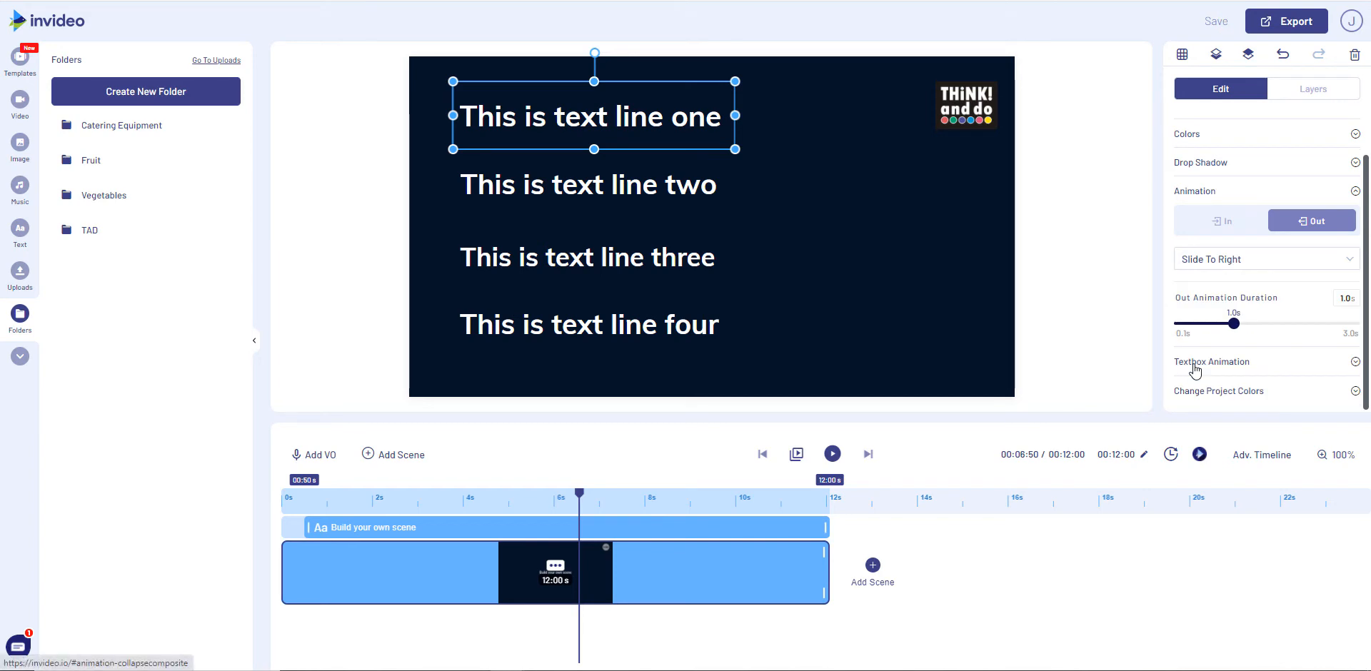
left_click_drag(1234, 325, 1296, 327)
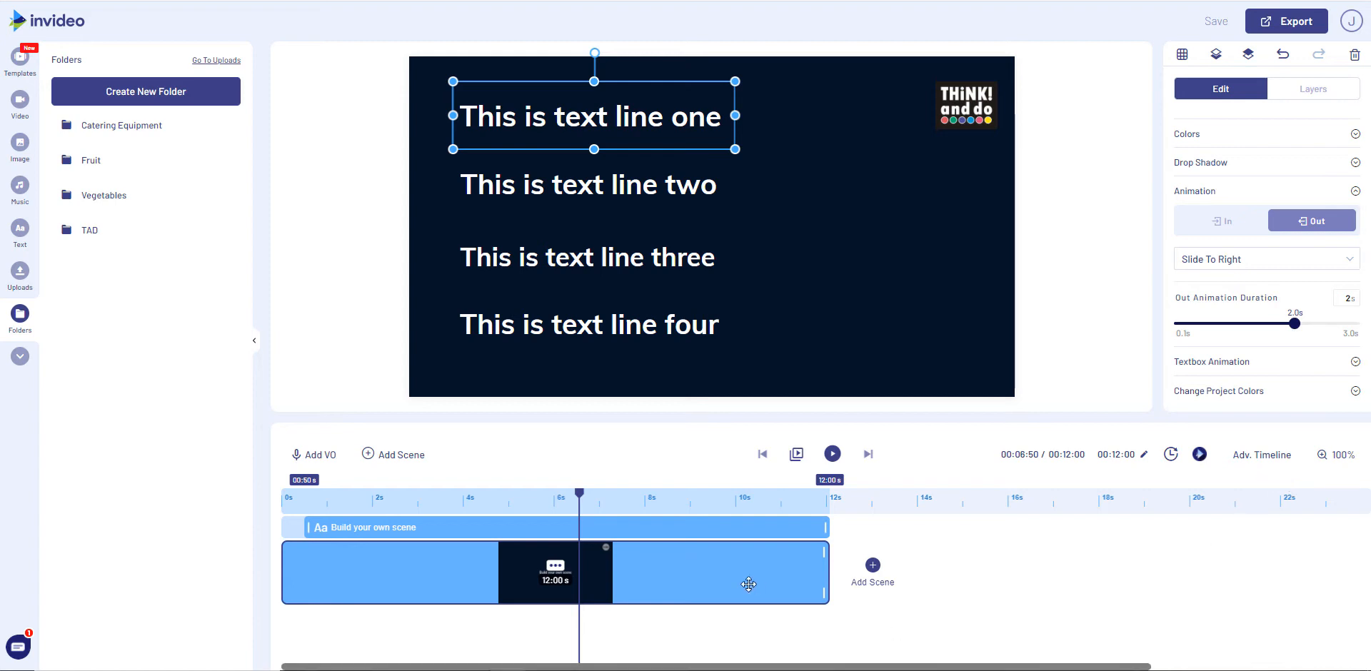
left_click(833, 455)
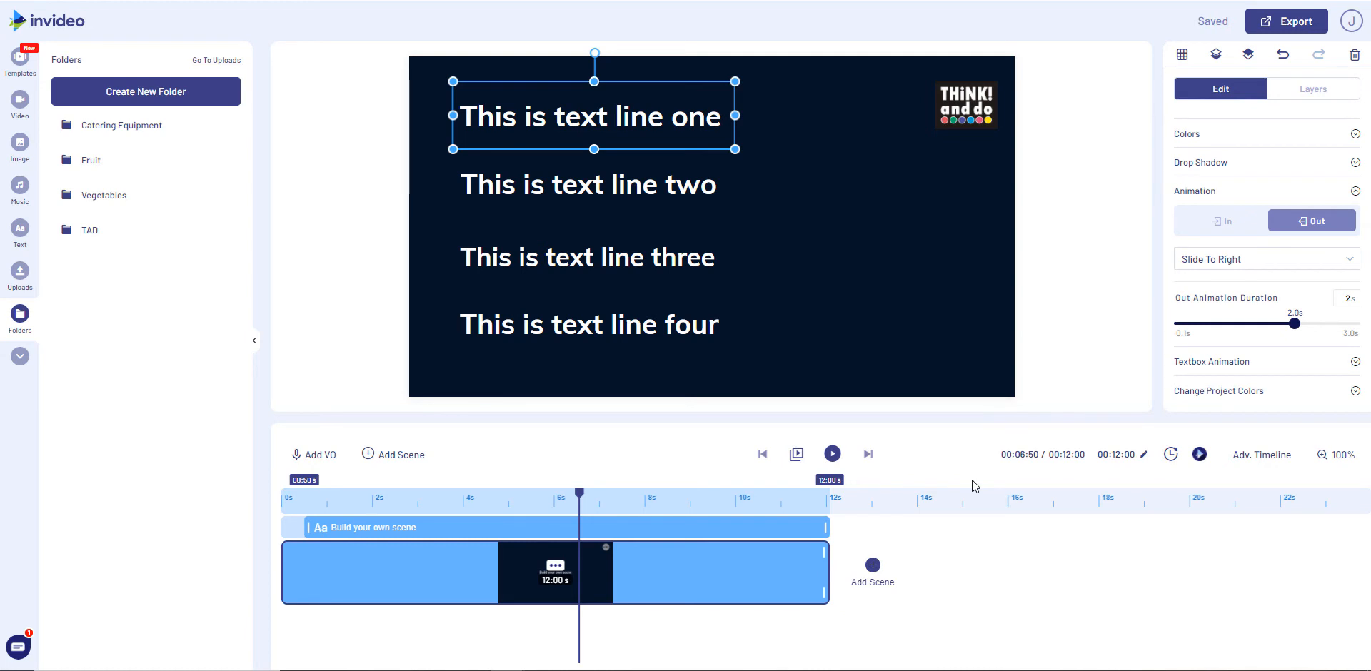
Step: In the advanced timeline, make "This is text line one" start at 0 seconds and end at 5 seconds
left_click(1256, 458)
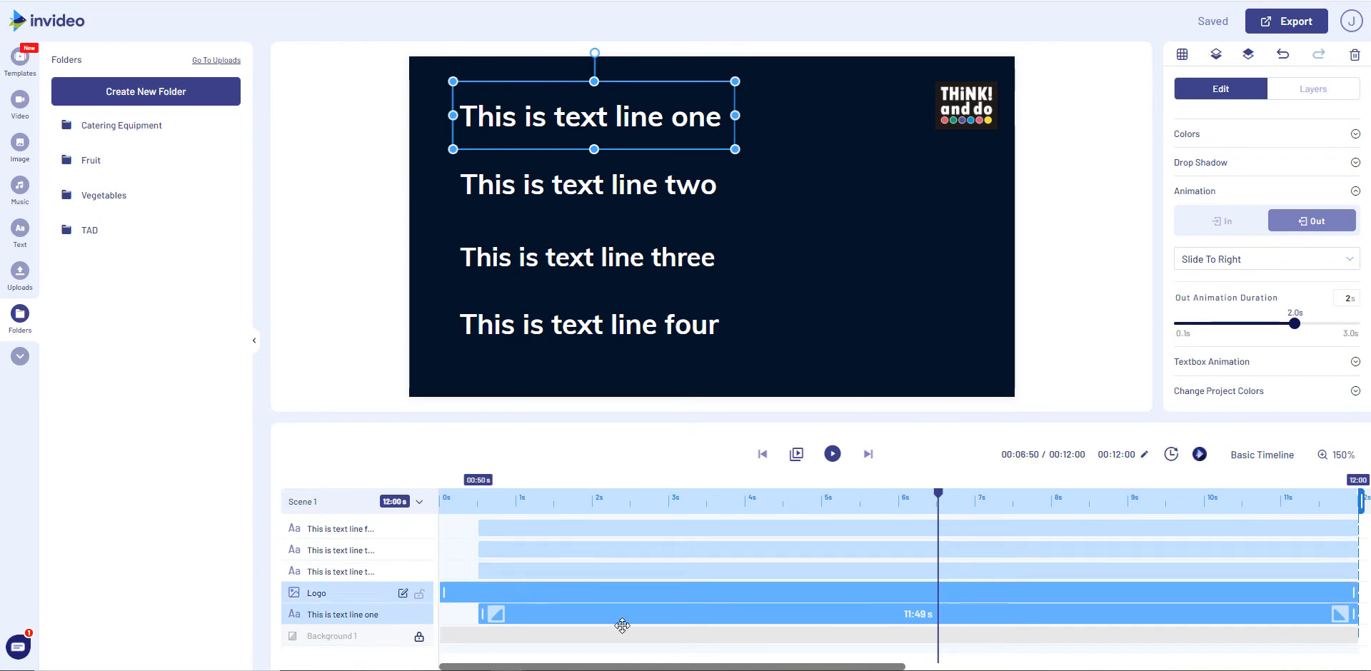
left_click_drag(825, 609, 785, 610)
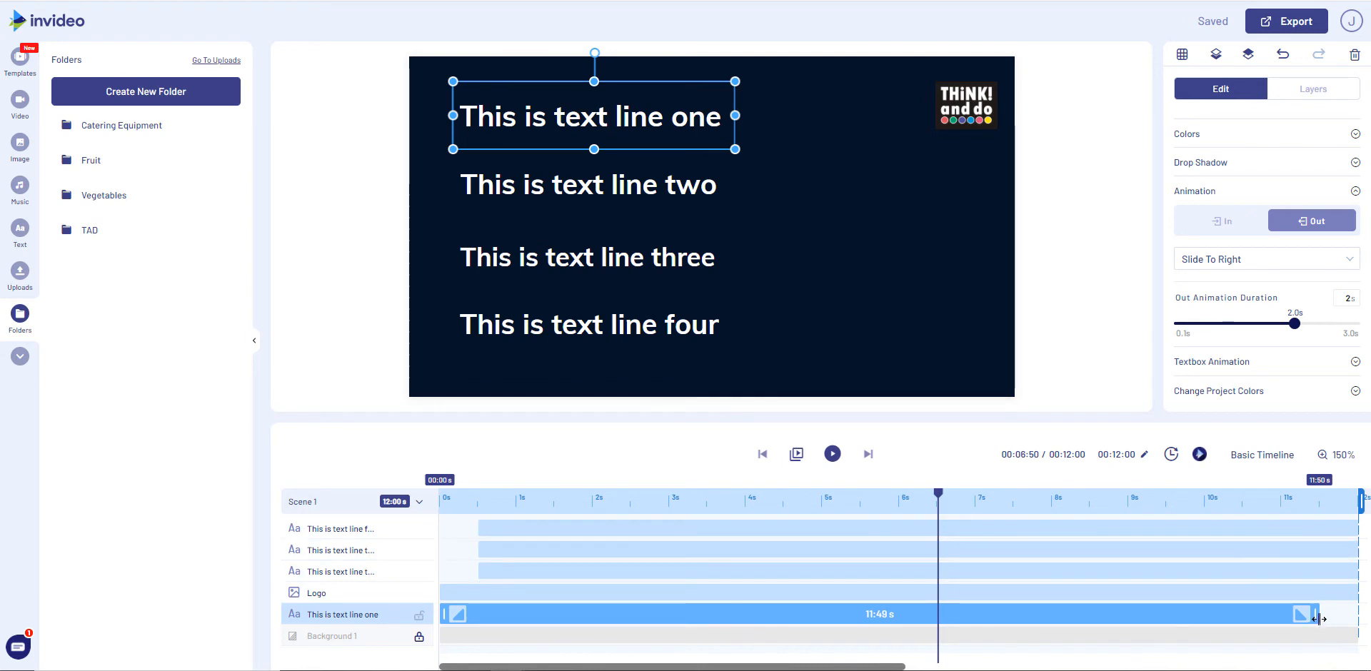
left_click_drag(1317, 616, 703, 623)
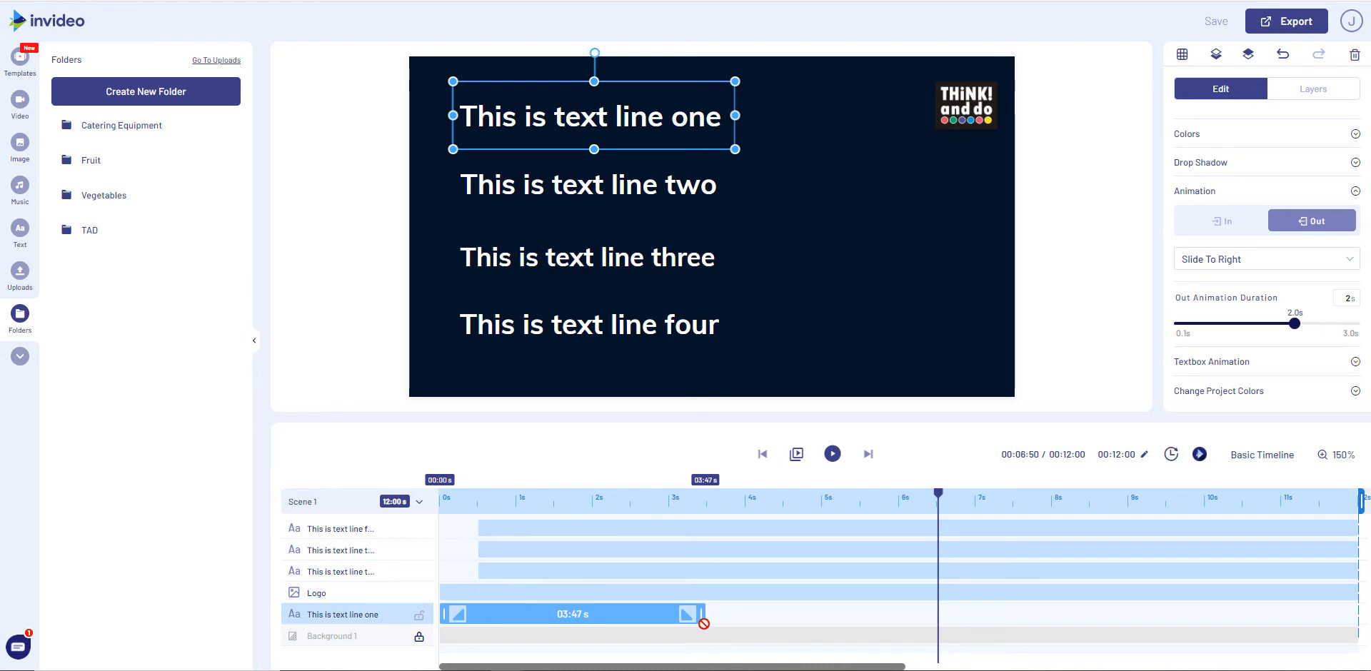
left_click_drag(703, 623, 822, 594)
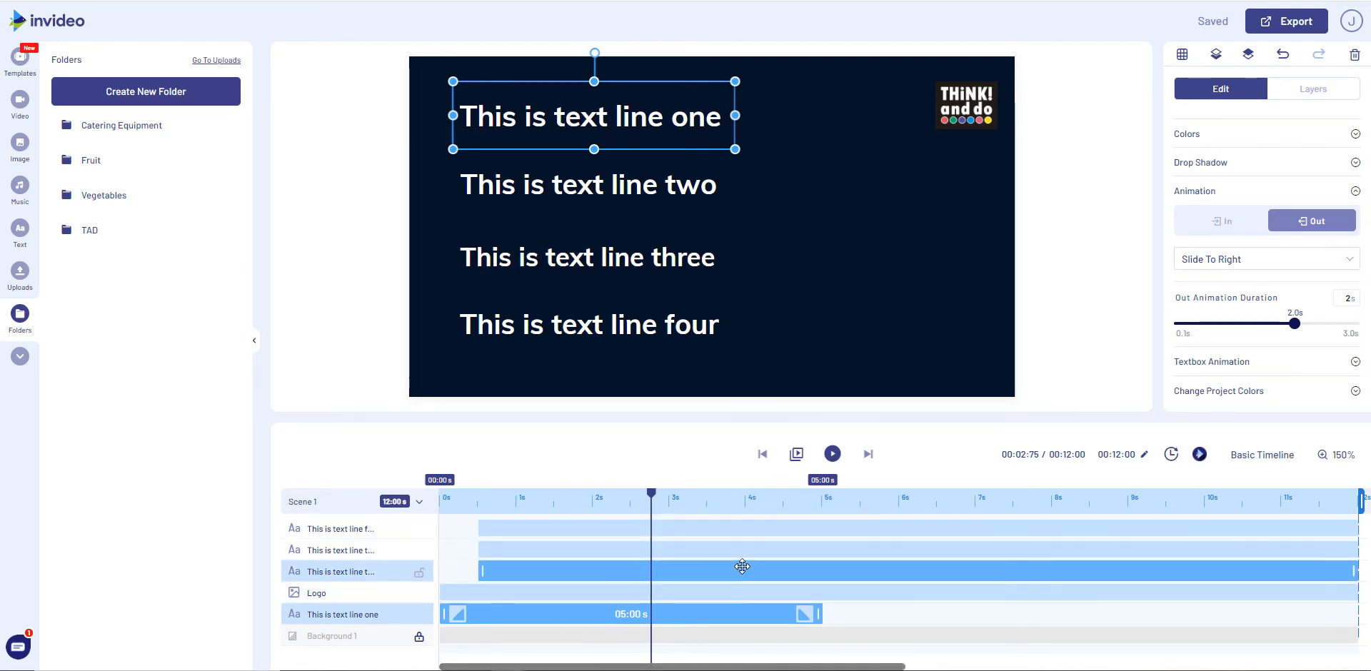
Step: Stagger the timeline start times of text lines two, three and four to 0.95, 2.00 and 3.01 seconds
left_click(854, 570)
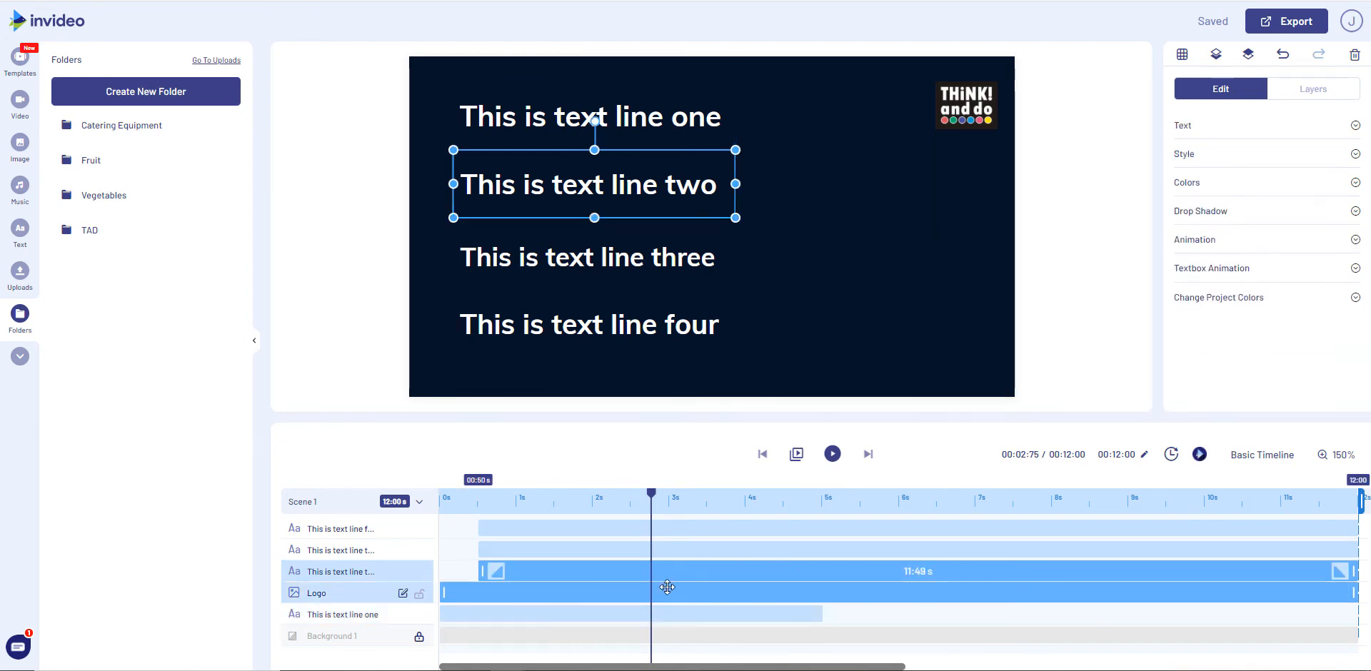
left_click_drag(486, 575, 517, 566)
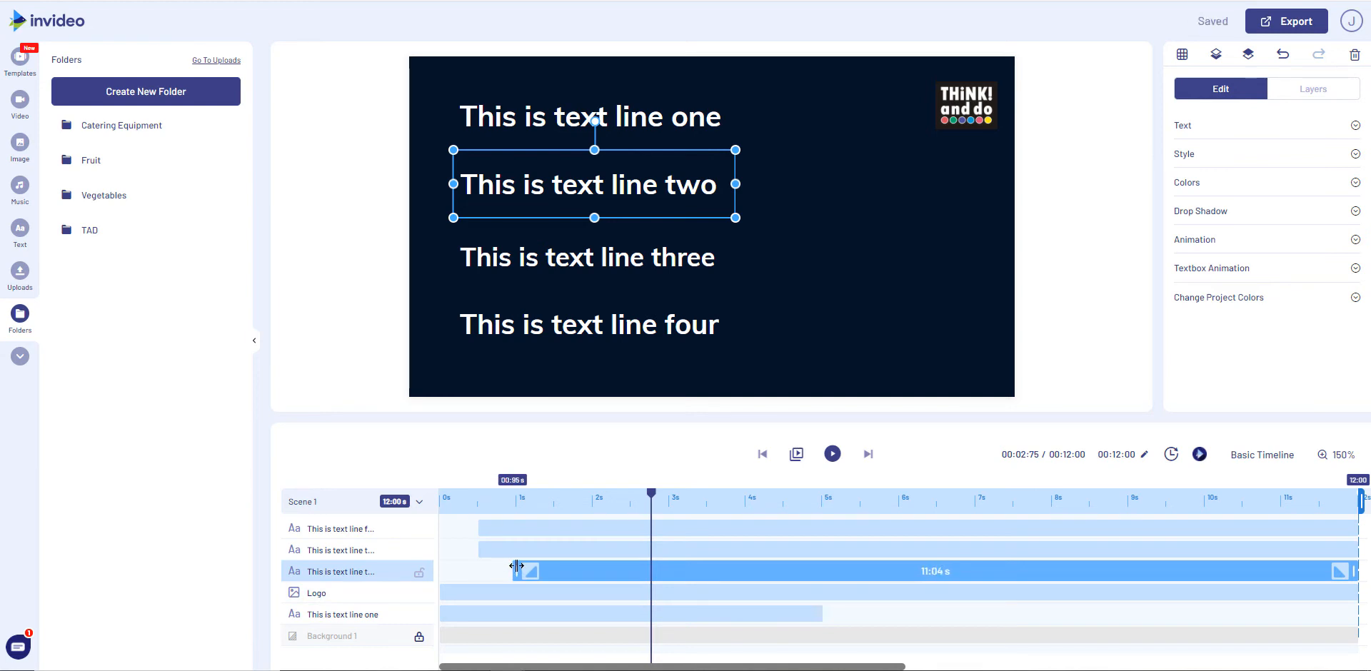
left_click(480, 548)
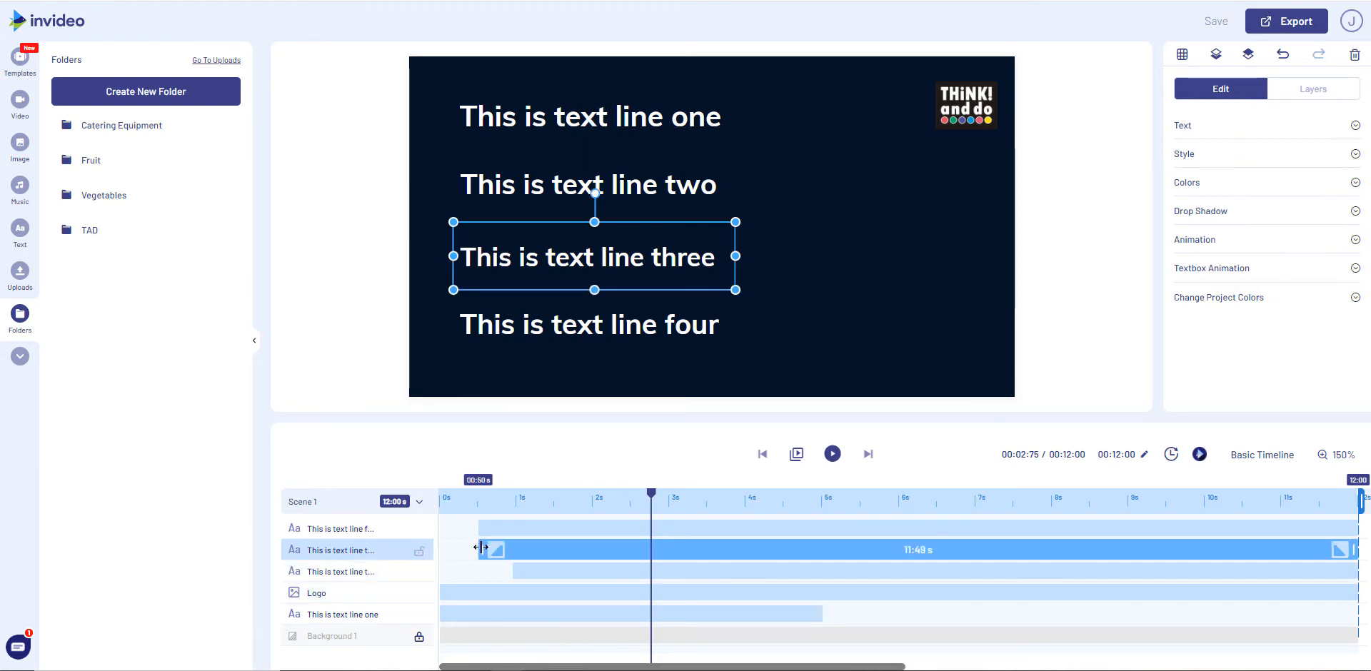
left_click_drag(480, 547, 584, 533)
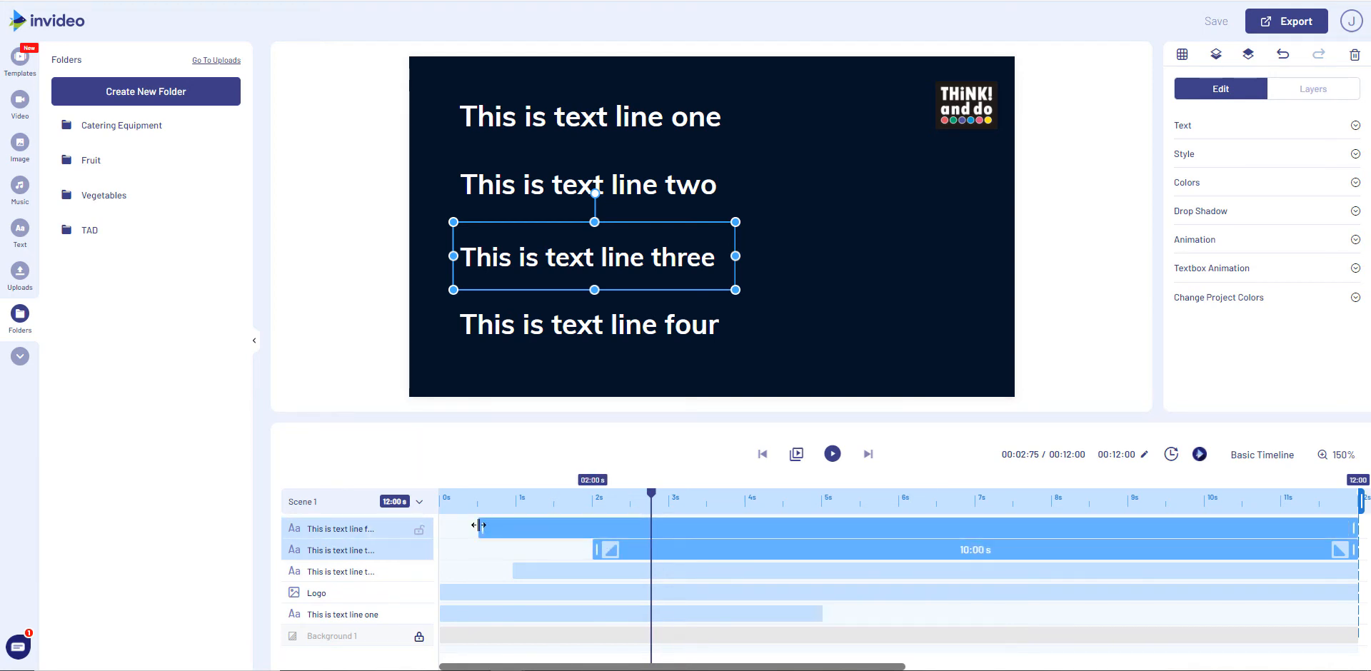
left_click_drag(480, 525, 658, 529)
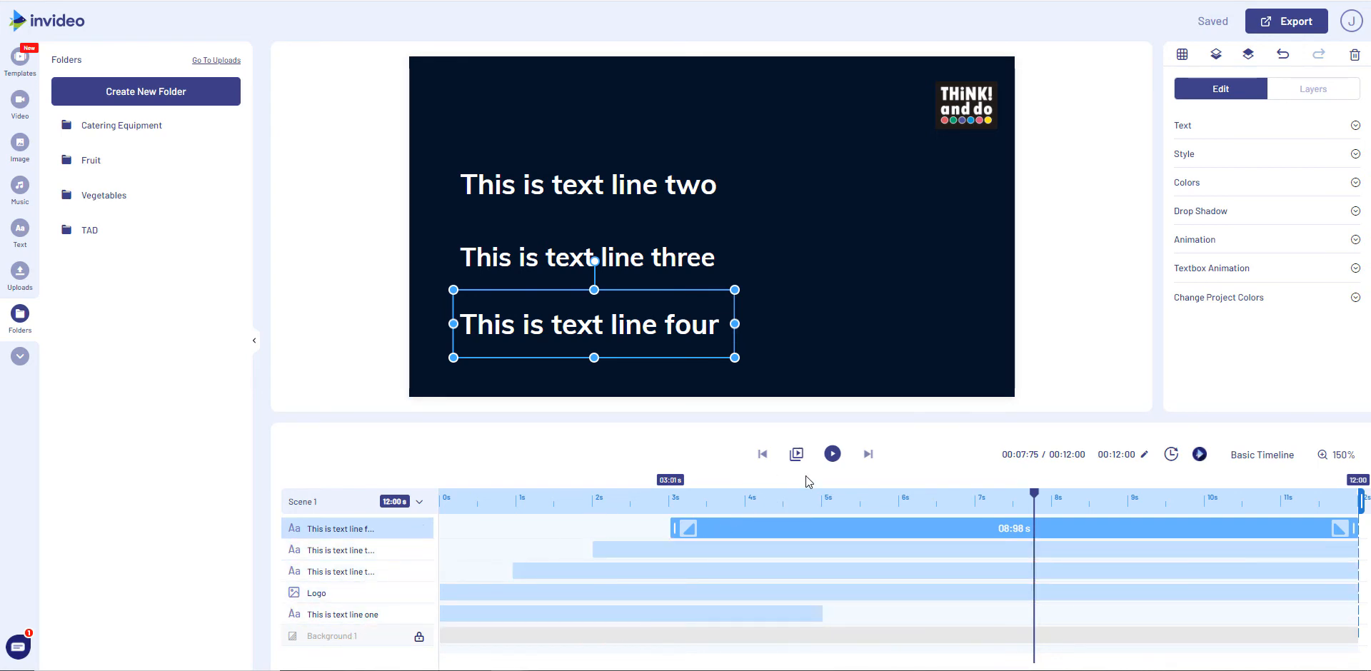
Step: Return the playhead to the start of the scene, select "This is text line one" and preview the staggered text timing
left_click_drag(1037, 503, 226, 632)
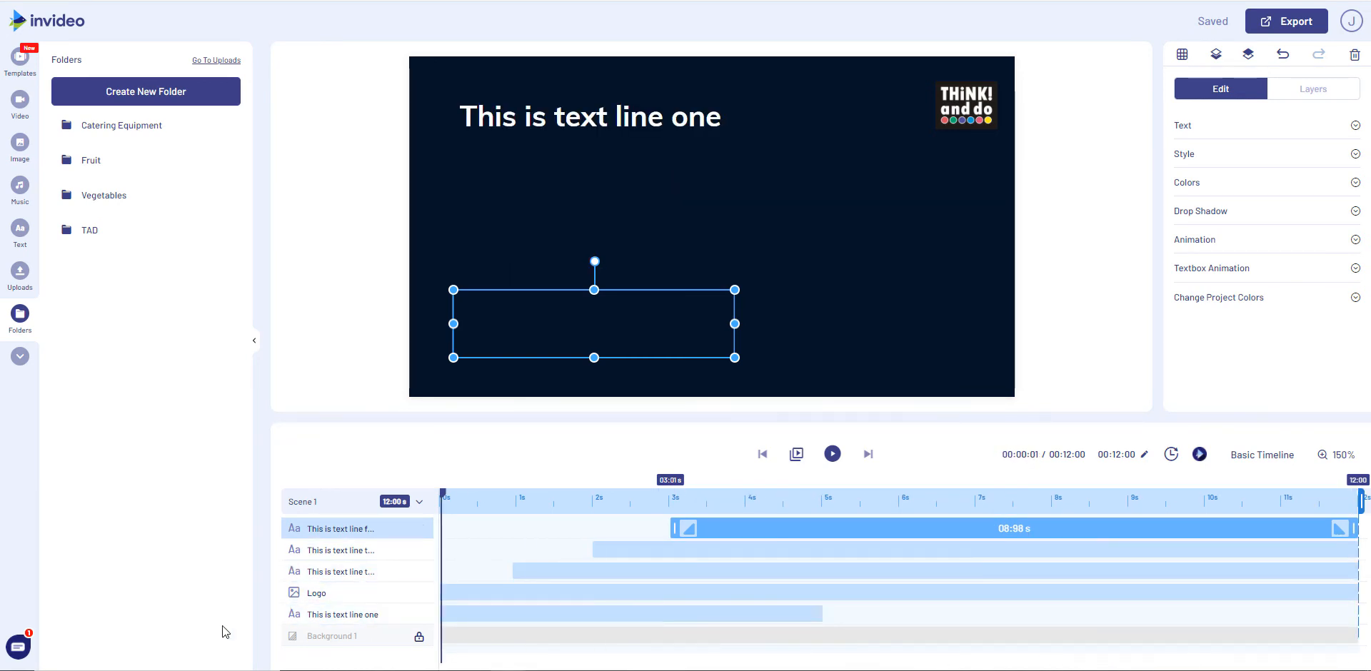
left_click(728, 610)
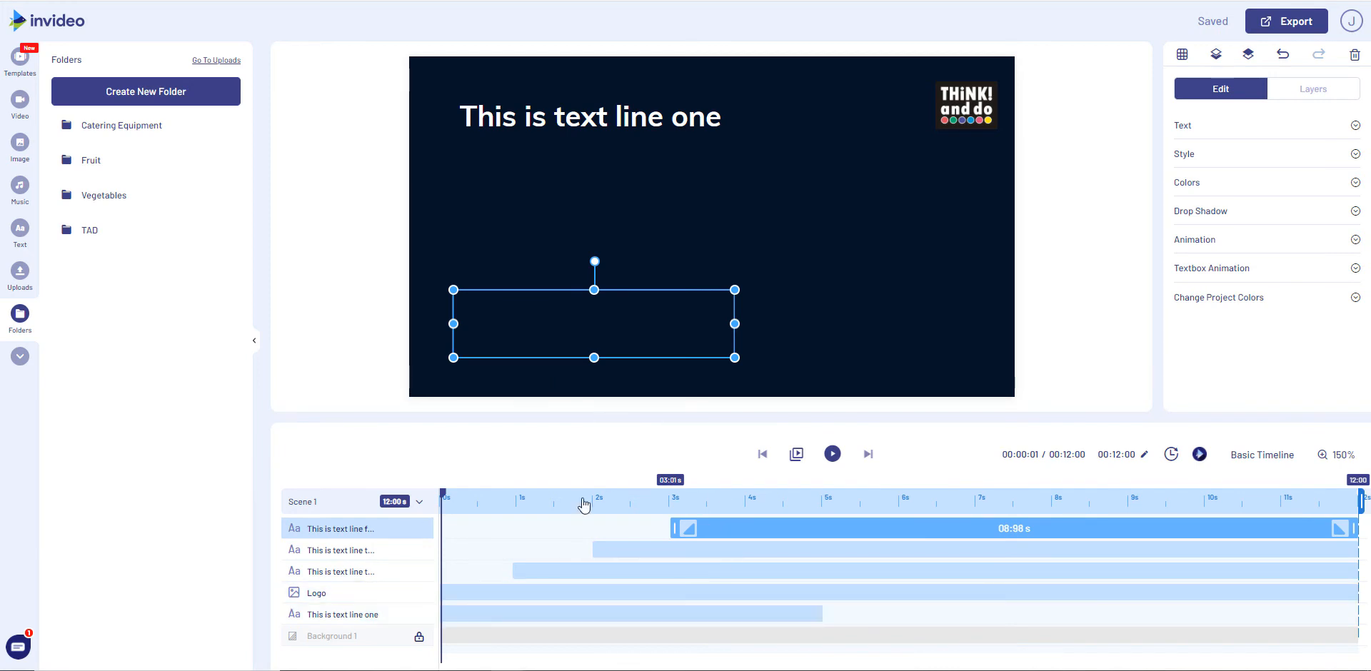
left_click(605, 612)
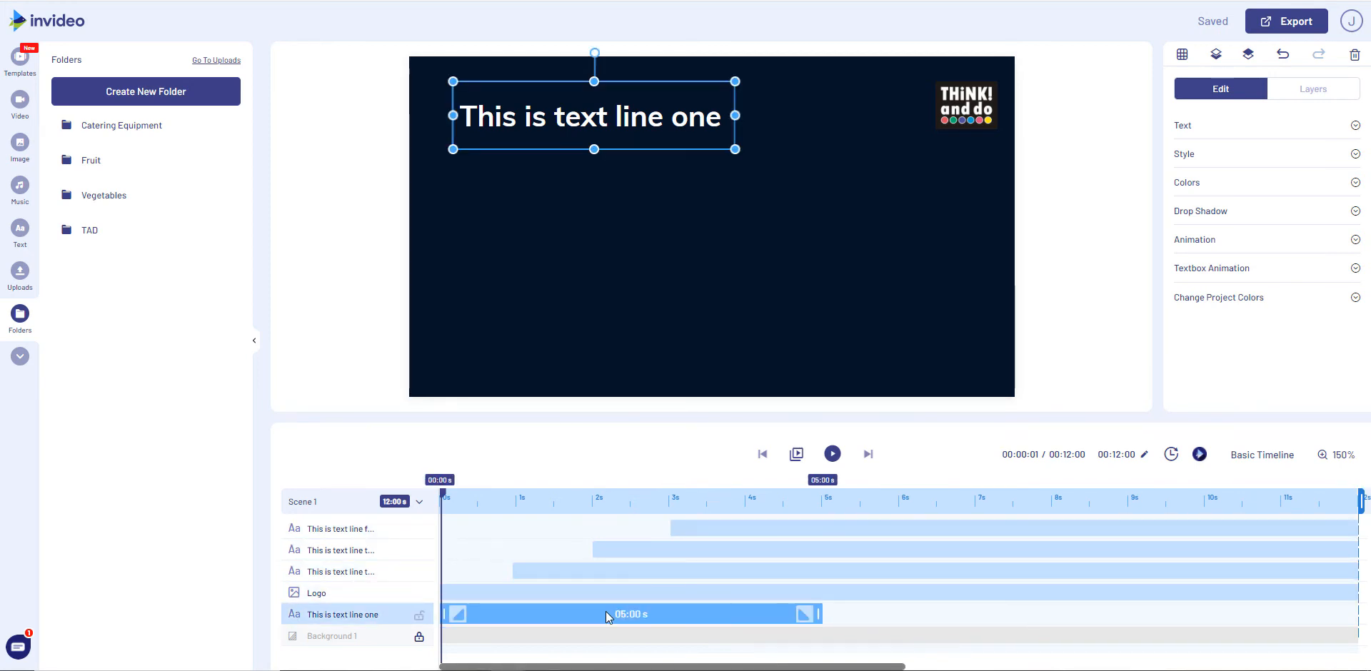
left_click(834, 455)
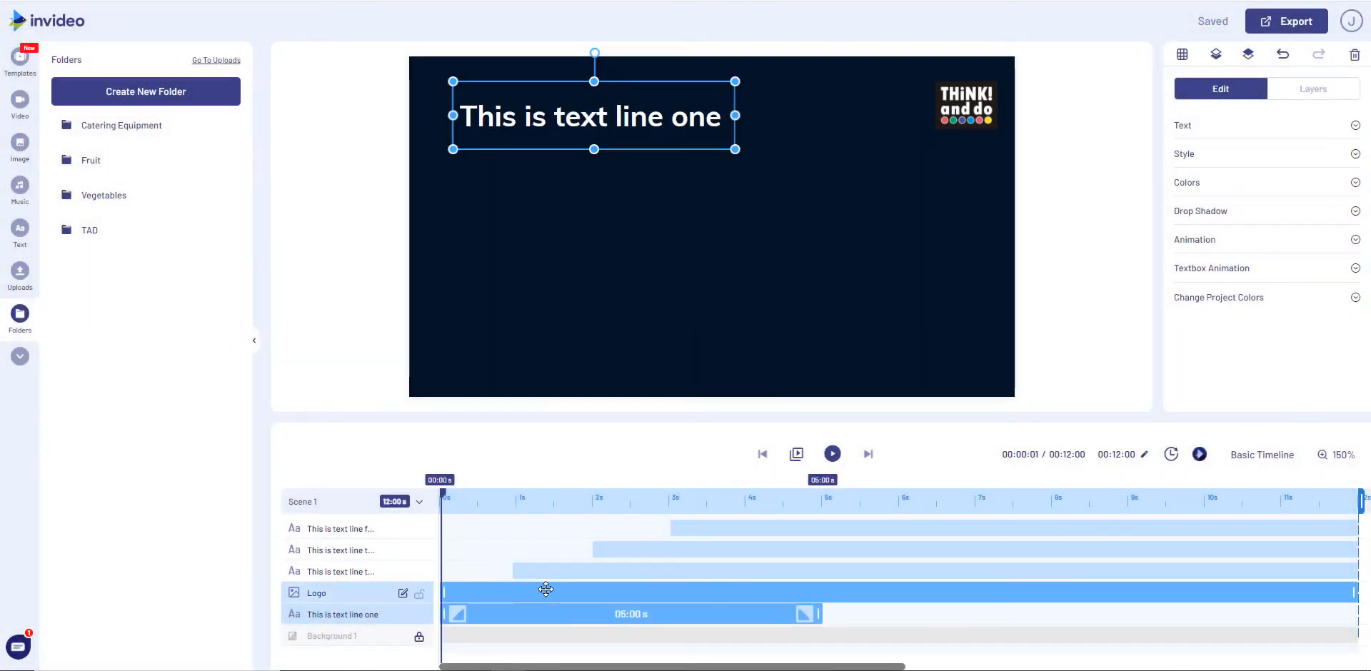
Step: Apply the Roll From Left In animation to "This is text line two" with a duration of 2 seconds
left_click(559, 571)
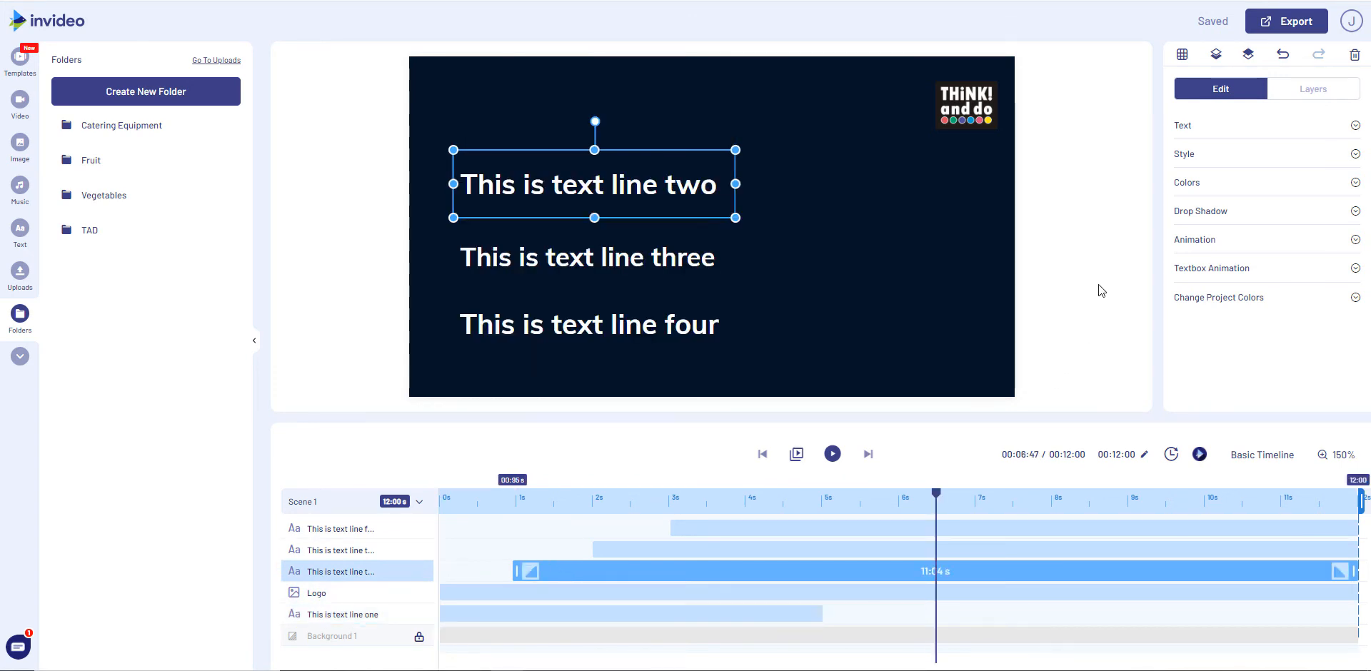
left_click(1190, 250)
scroll(1211, 290, "down", 1)
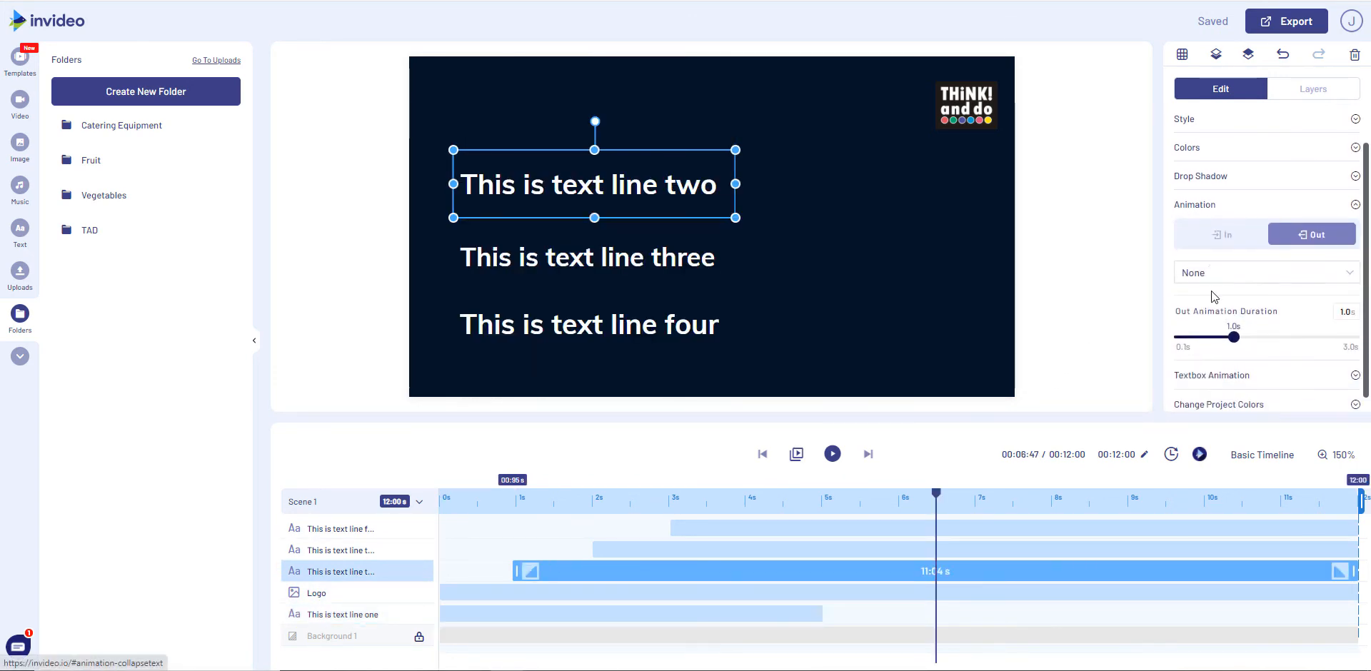
left_click(1222, 260)
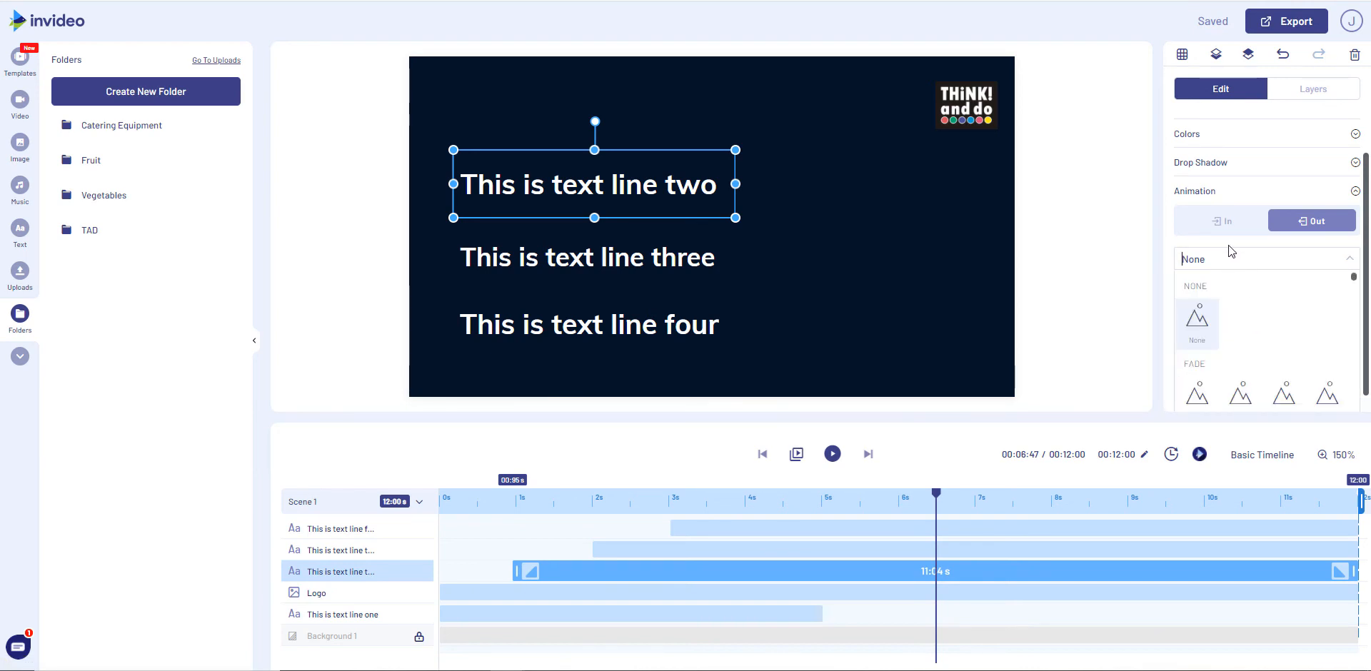
left_click(1229, 236)
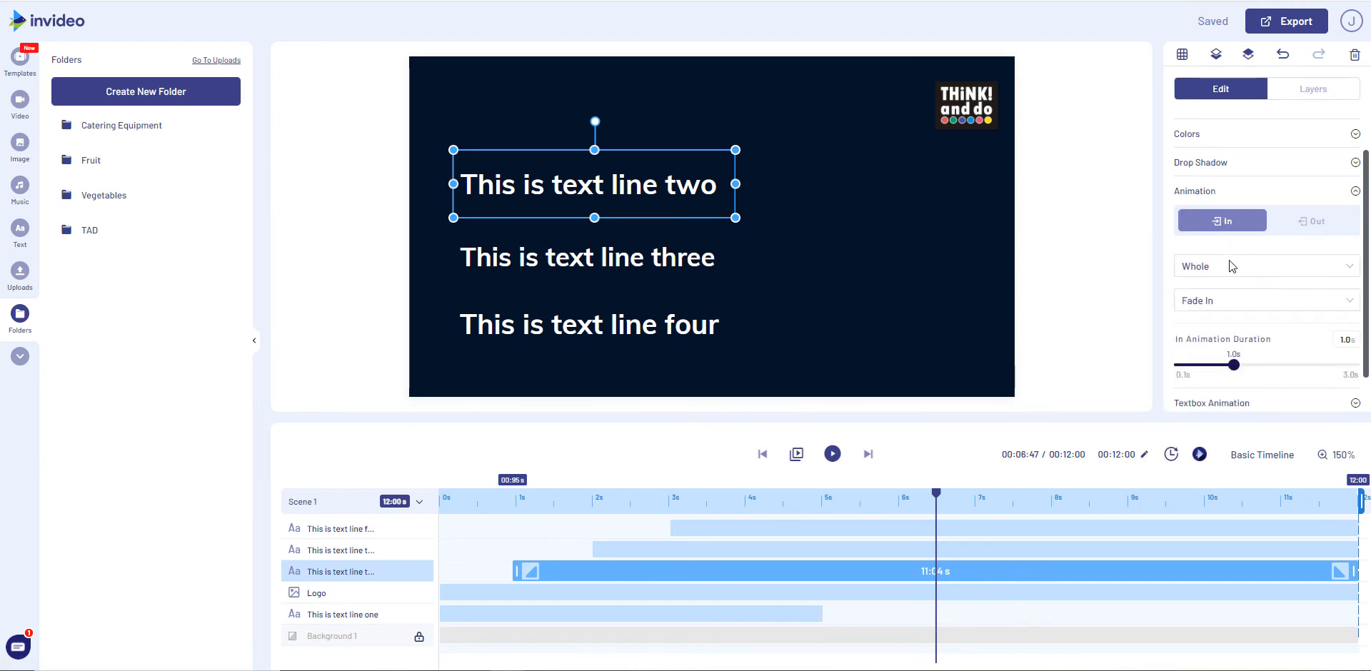
left_click(1218, 301)
scroll(1206, 354, "down", 2)
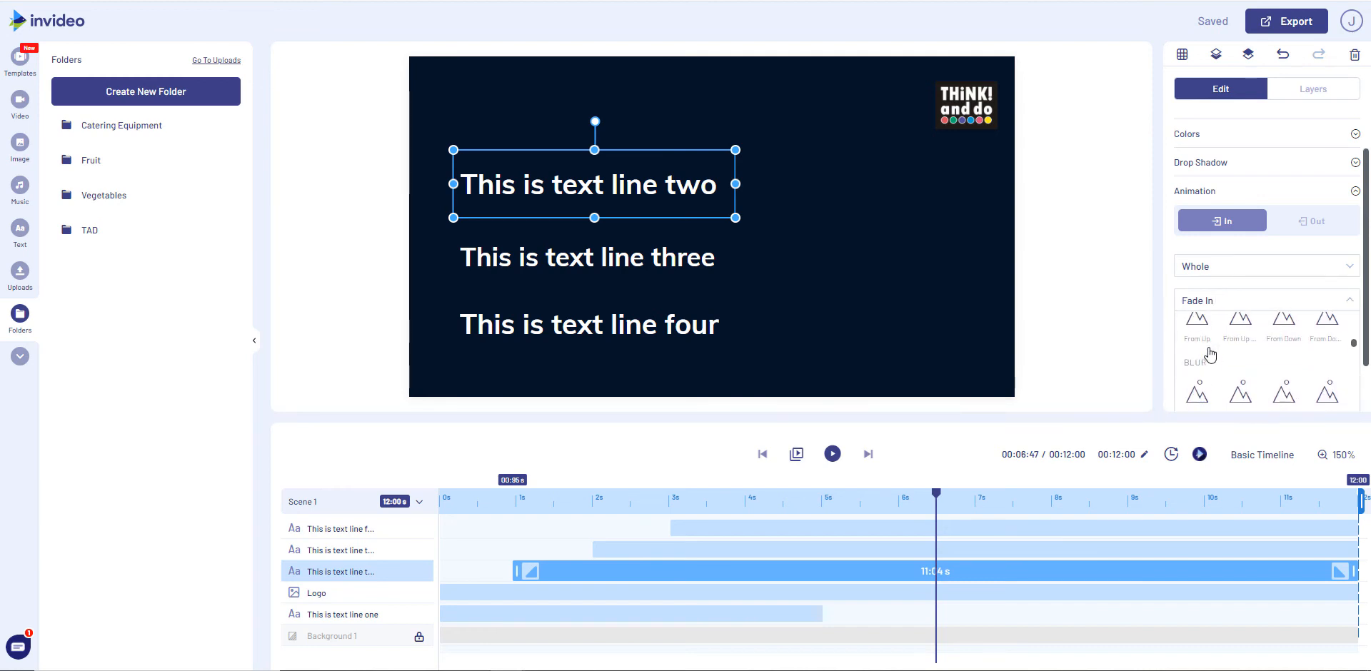
scroll(1209, 355, "down", 4)
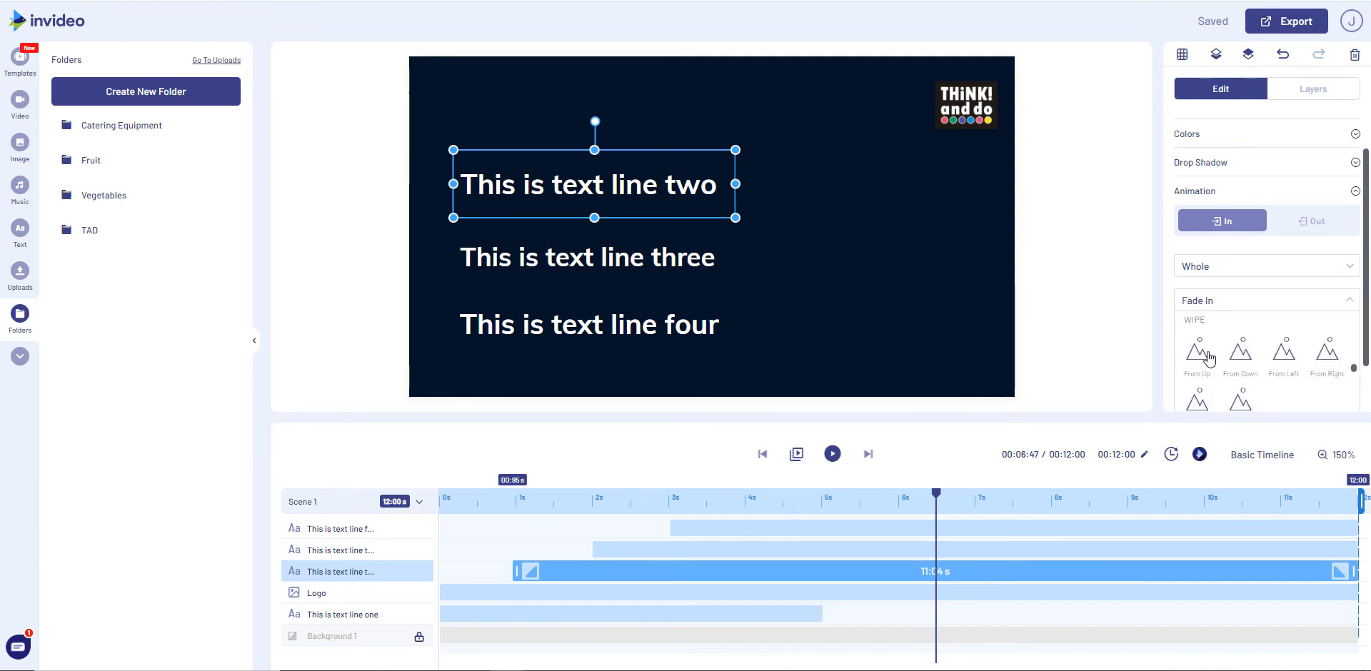
scroll(1208, 357, "down", 3)
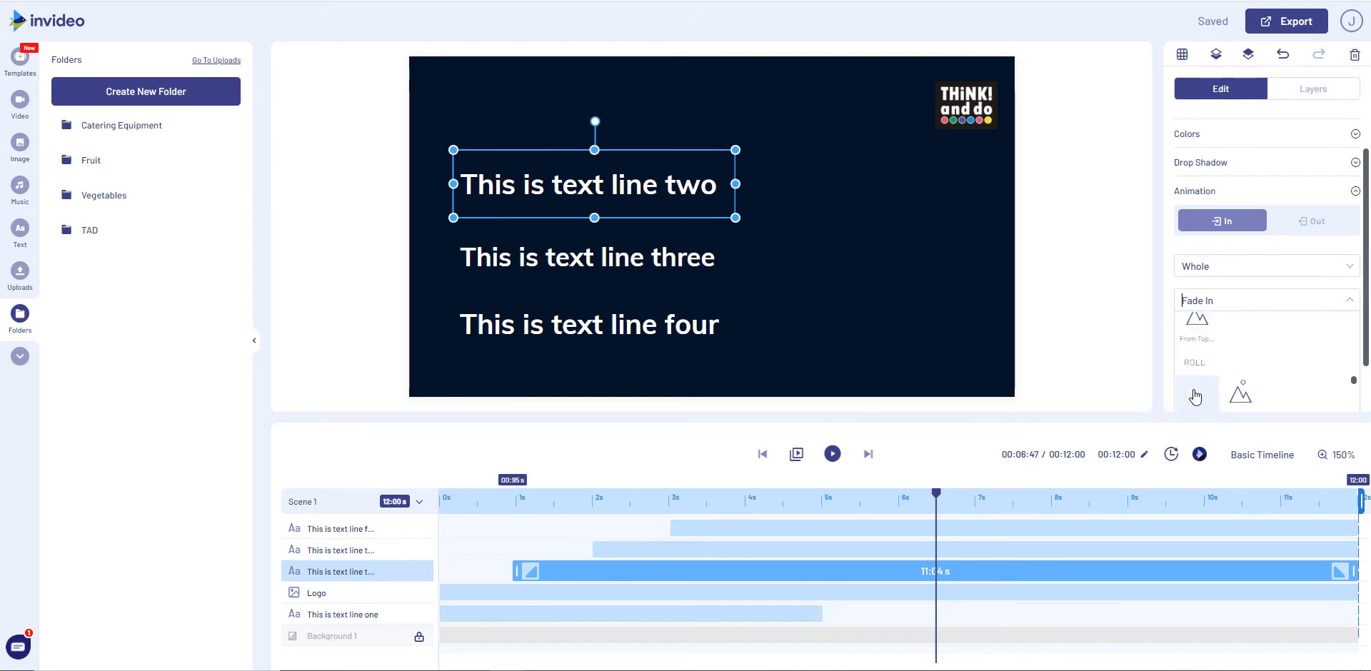
left_click(1205, 345)
left_click_drag(1233, 365, 1282, 366)
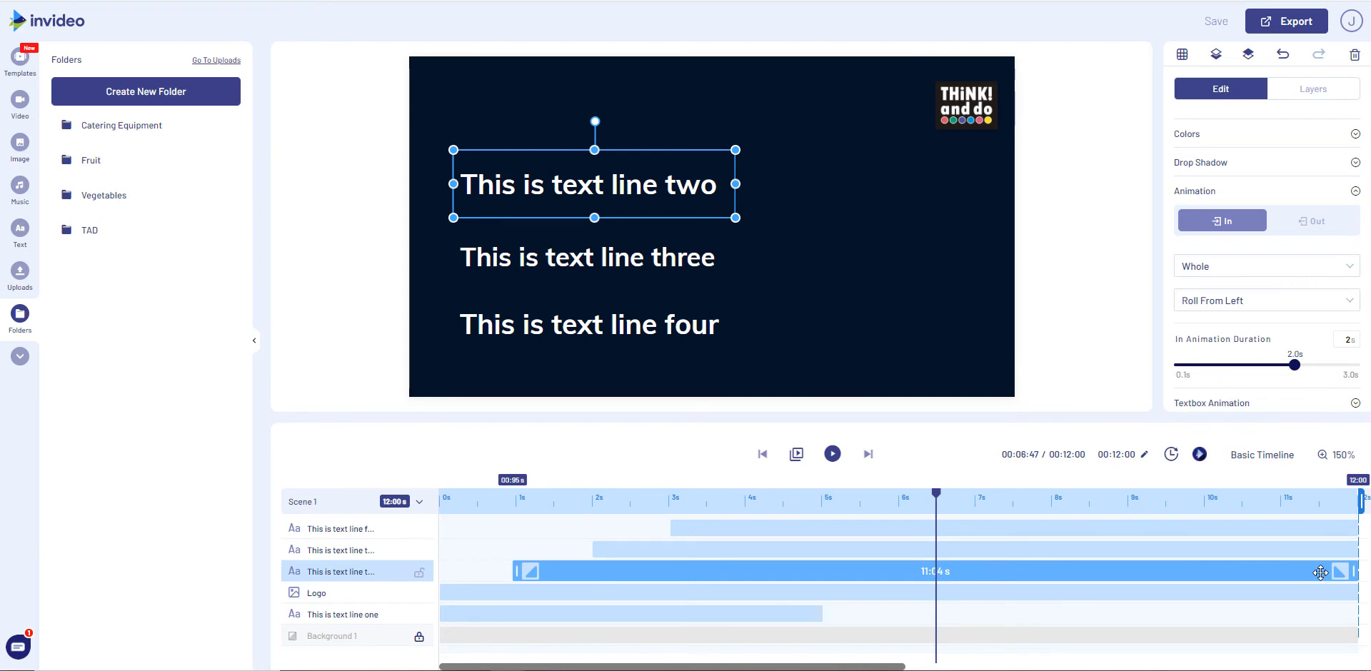
Step: Apply The Drama To Right Out animation to "This is text line two" with a duration of 2.1 seconds
left_click(1300, 224)
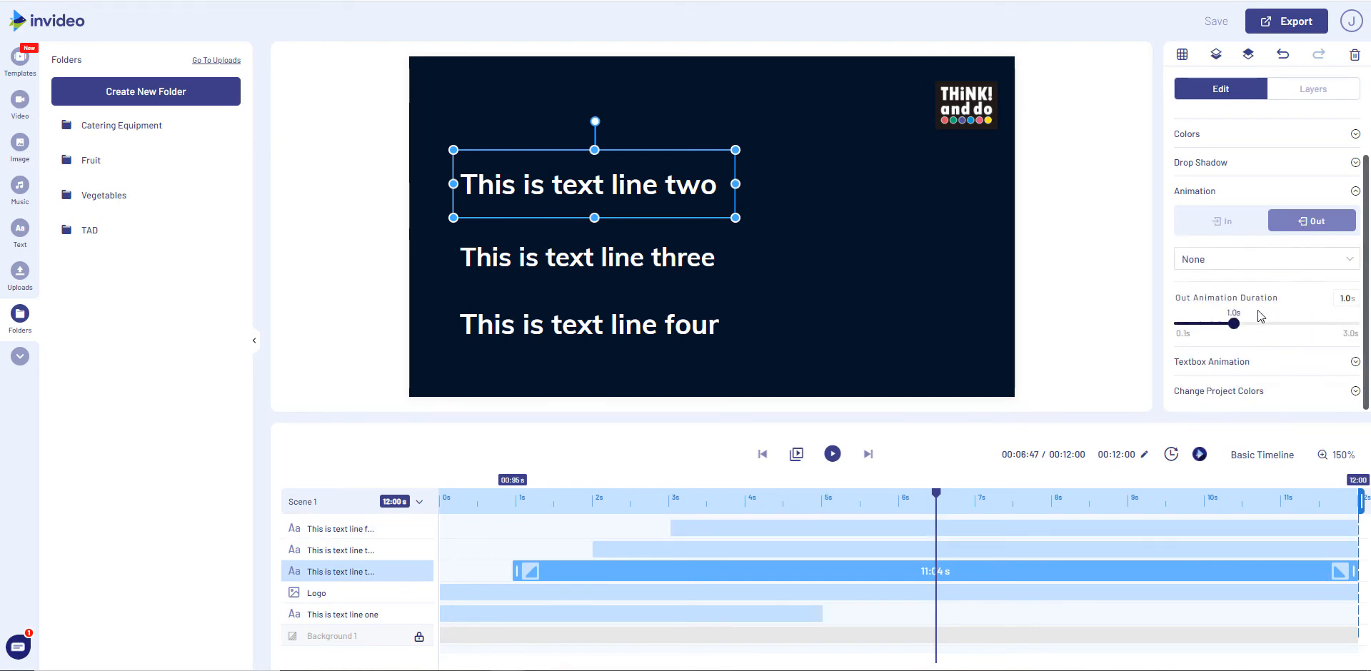
left_click(1210, 263)
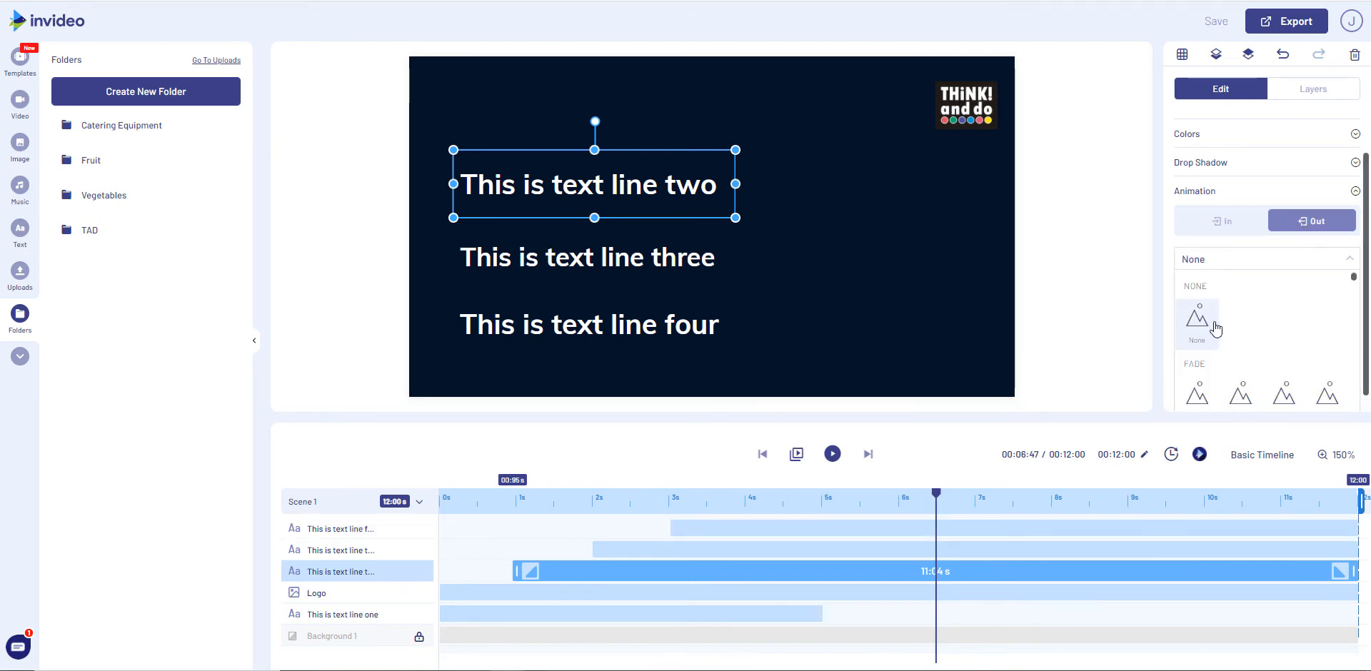
scroll(1210, 327, "down", 4)
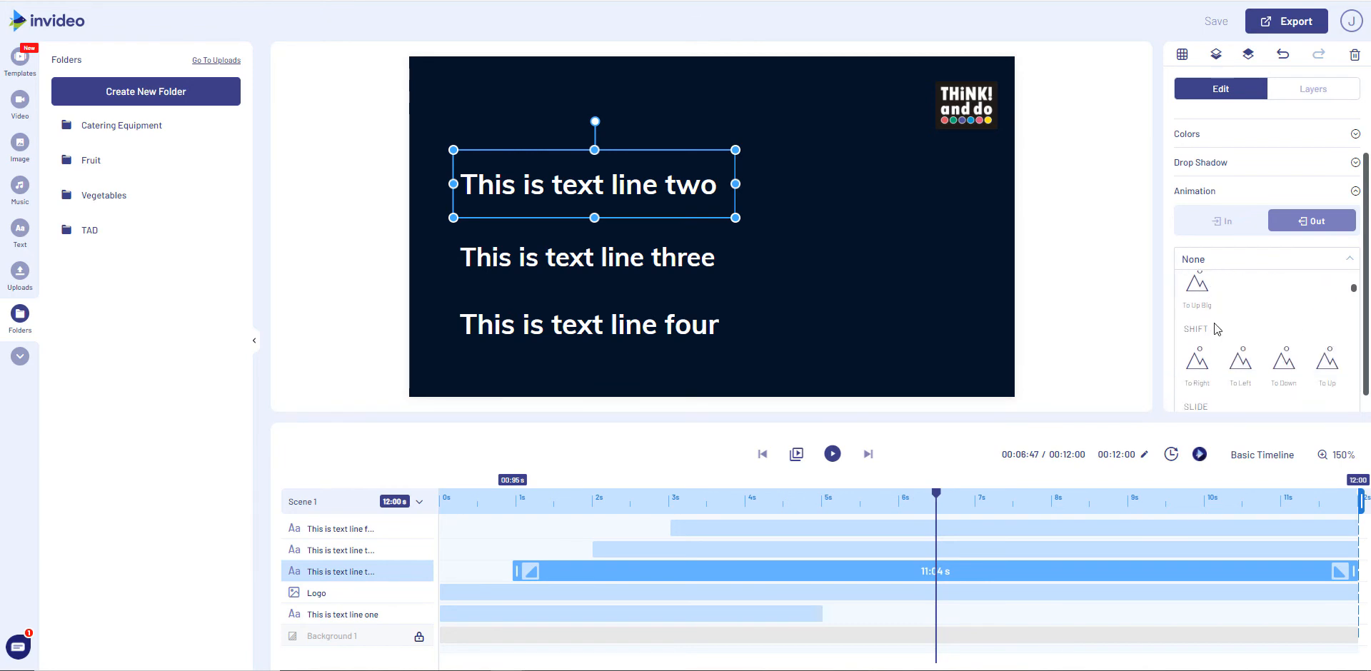
scroll(1210, 350, "down", 4)
scroll(1209, 349, "down", 4)
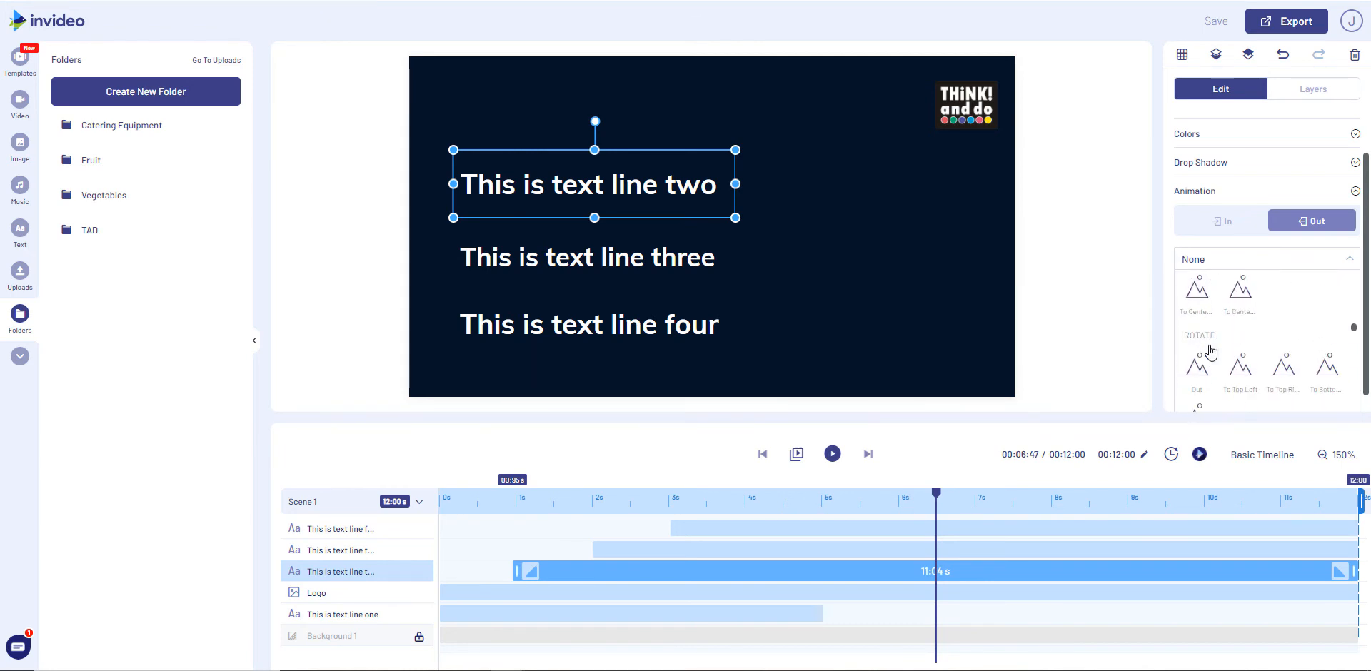
scroll(1209, 352, "down", 3)
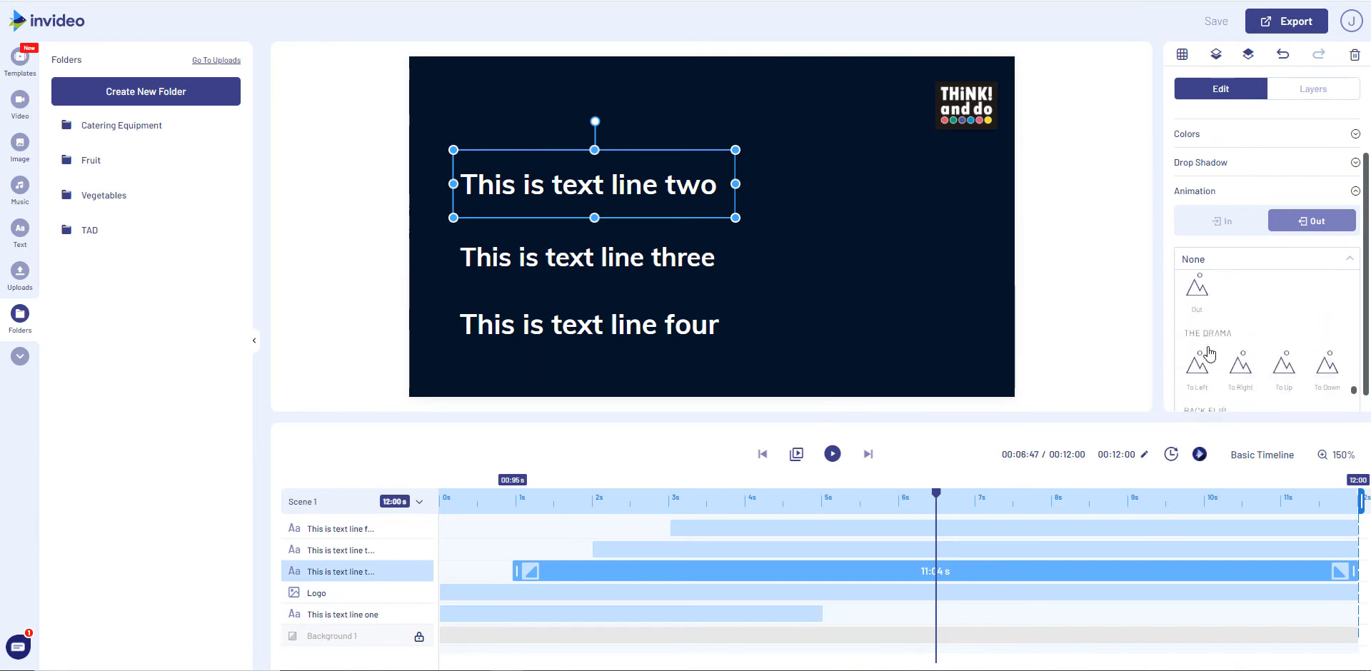
left_click(1240, 374)
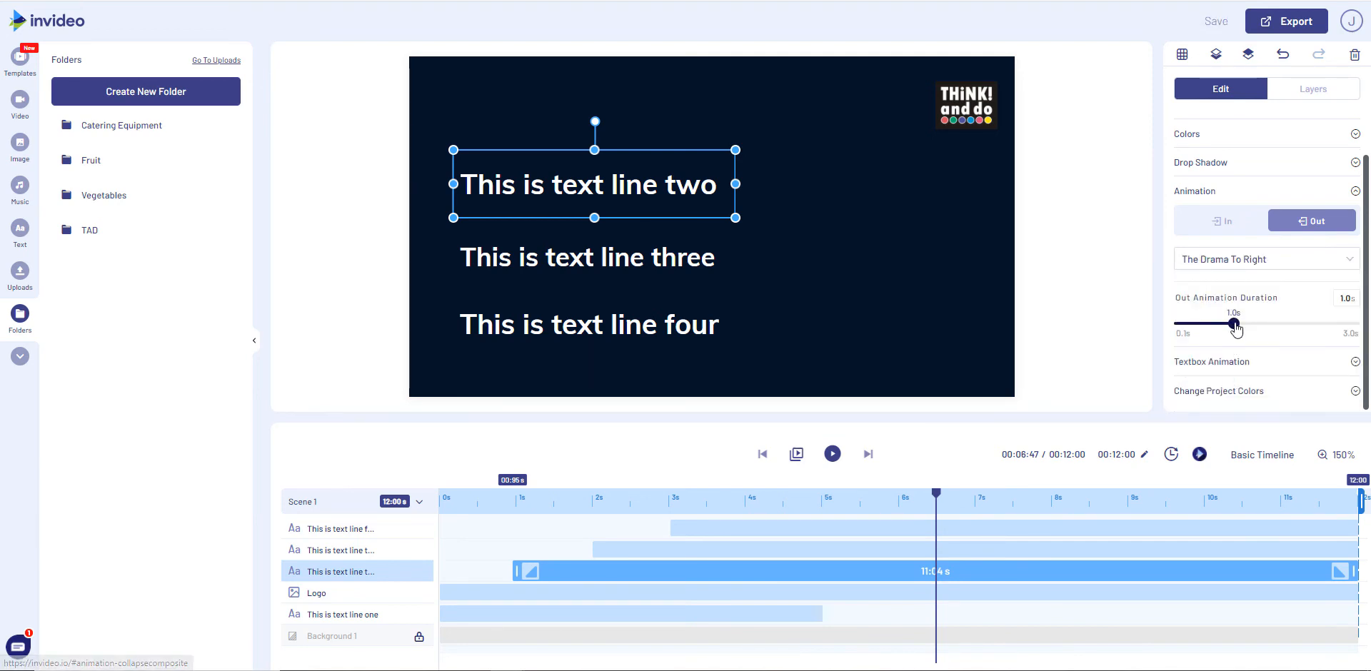
left_click_drag(1233, 325, 1300, 328)
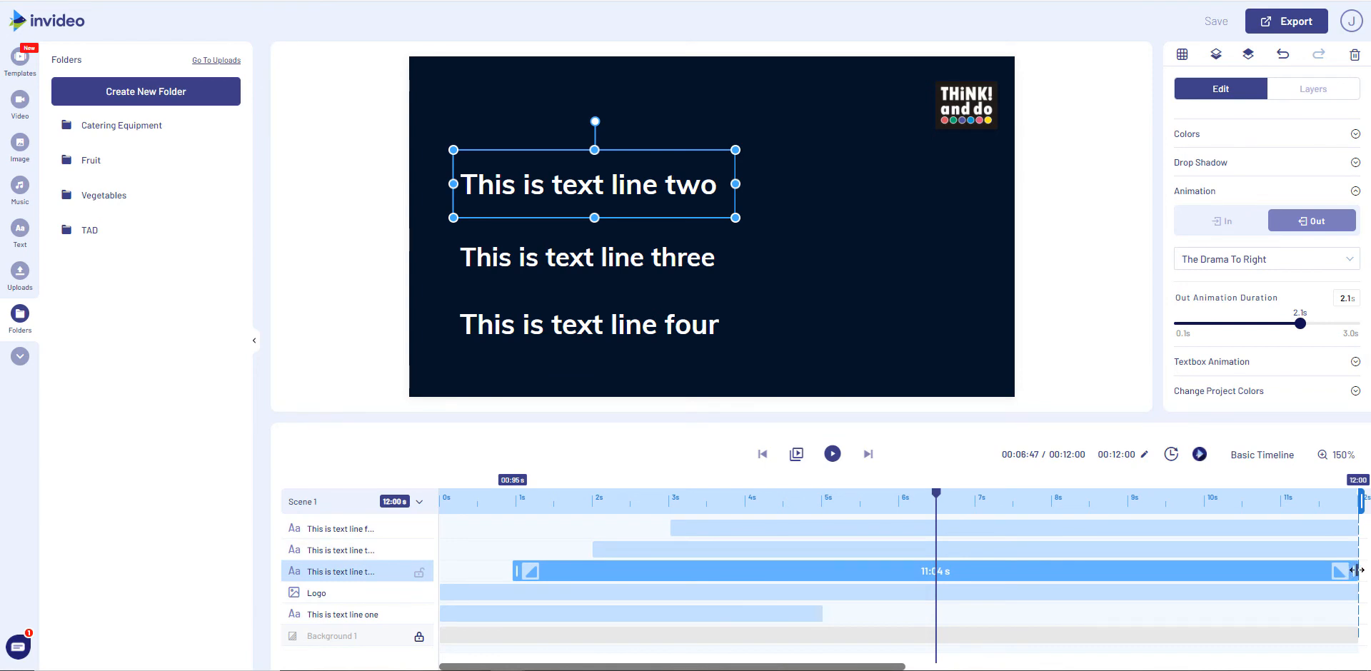
Step: Shorten "This is text line two" in the timeline to end at 6.97 seconds and preview the scene
mouse_move(1357, 569)
left_mouse_down()
mouse_move(807, 585)
mouse_move(979, 570)
left_mouse_up()
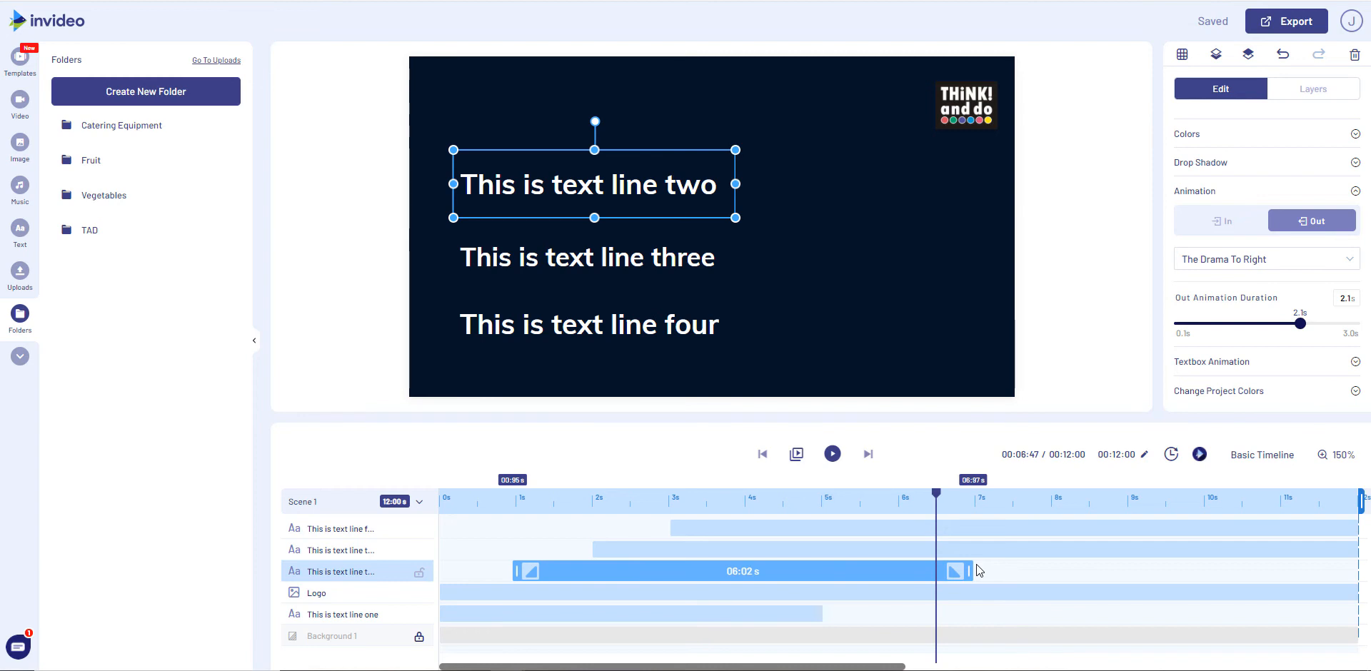
left_click(834, 455)
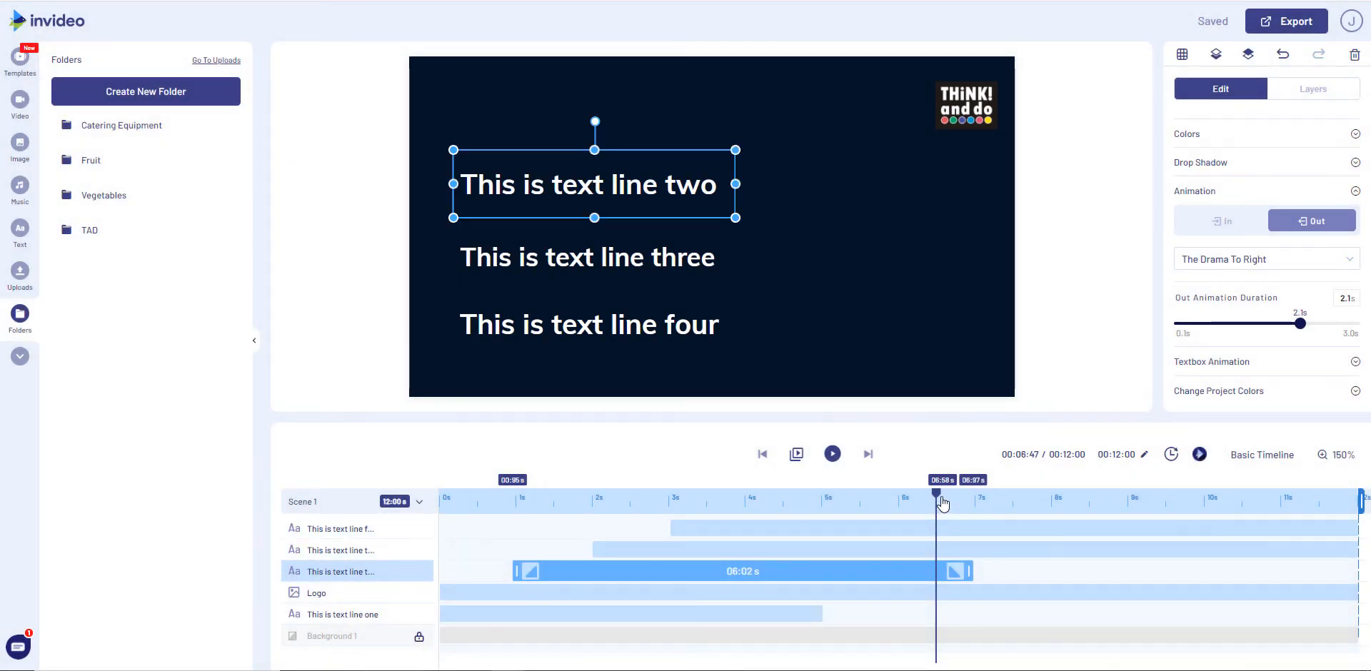
Step: Apply a word-by-word Bounce In animation to "This is text line three" with a duration of 2 seconds
left_click(774, 546)
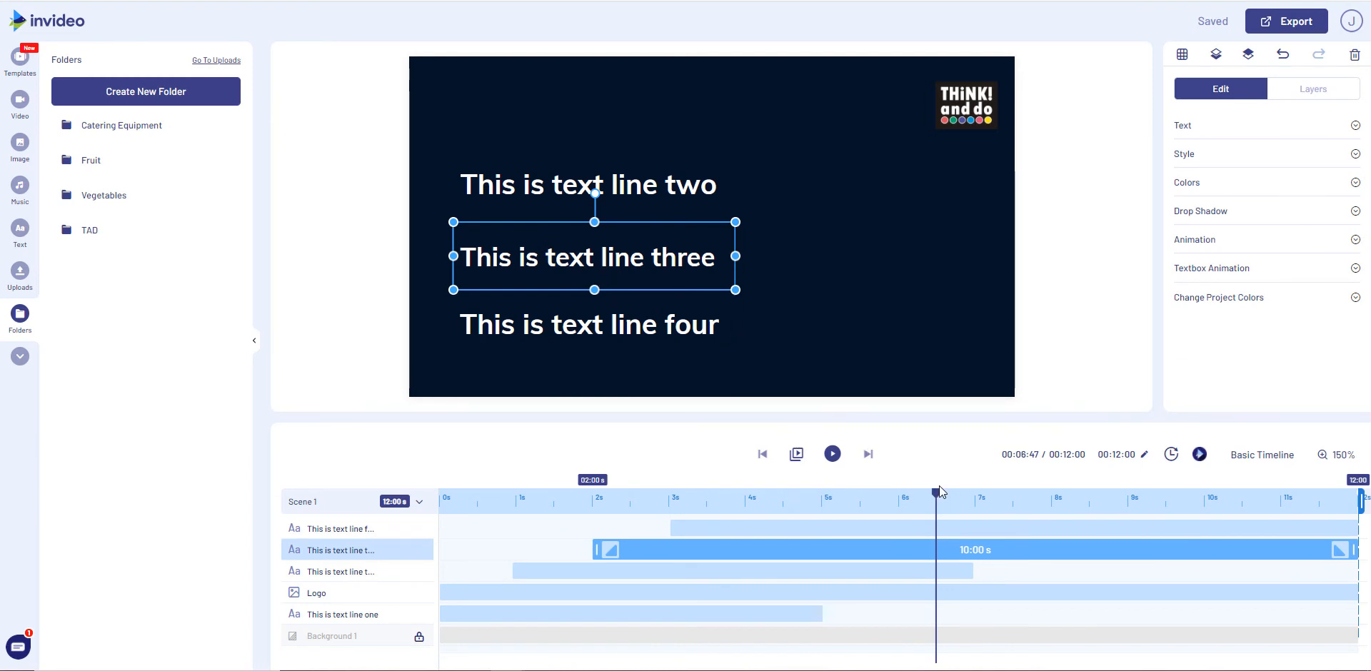
left_click_drag(936, 501, 688, 531)
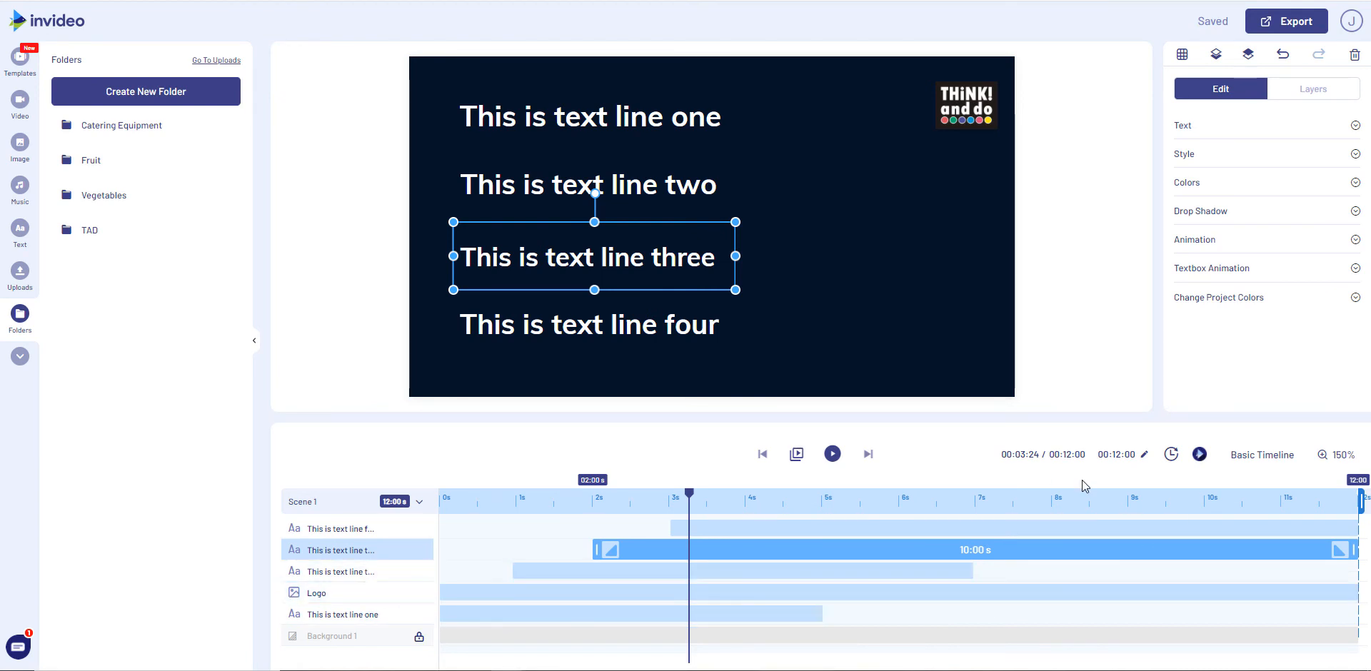
left_click(1199, 238)
scroll(1211, 280, "down", 1)
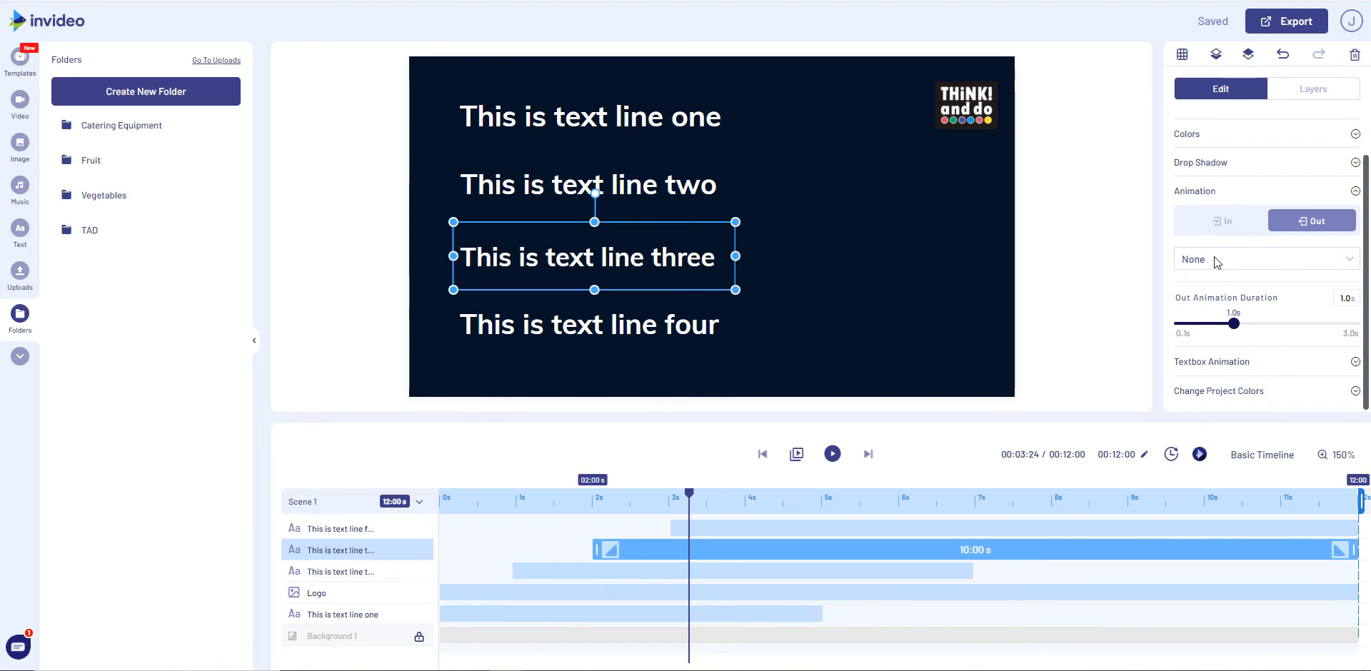
left_click(1214, 257)
left_click(1220, 210)
left_click(1207, 222)
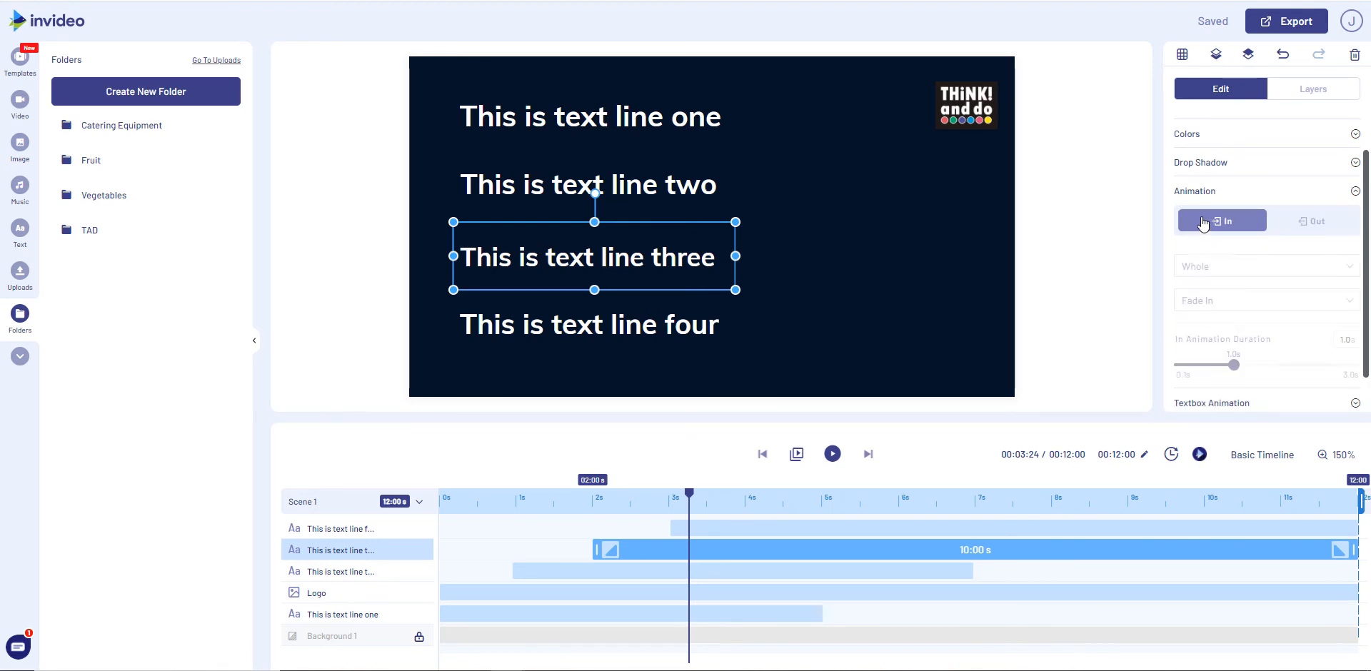
left_click(1205, 276)
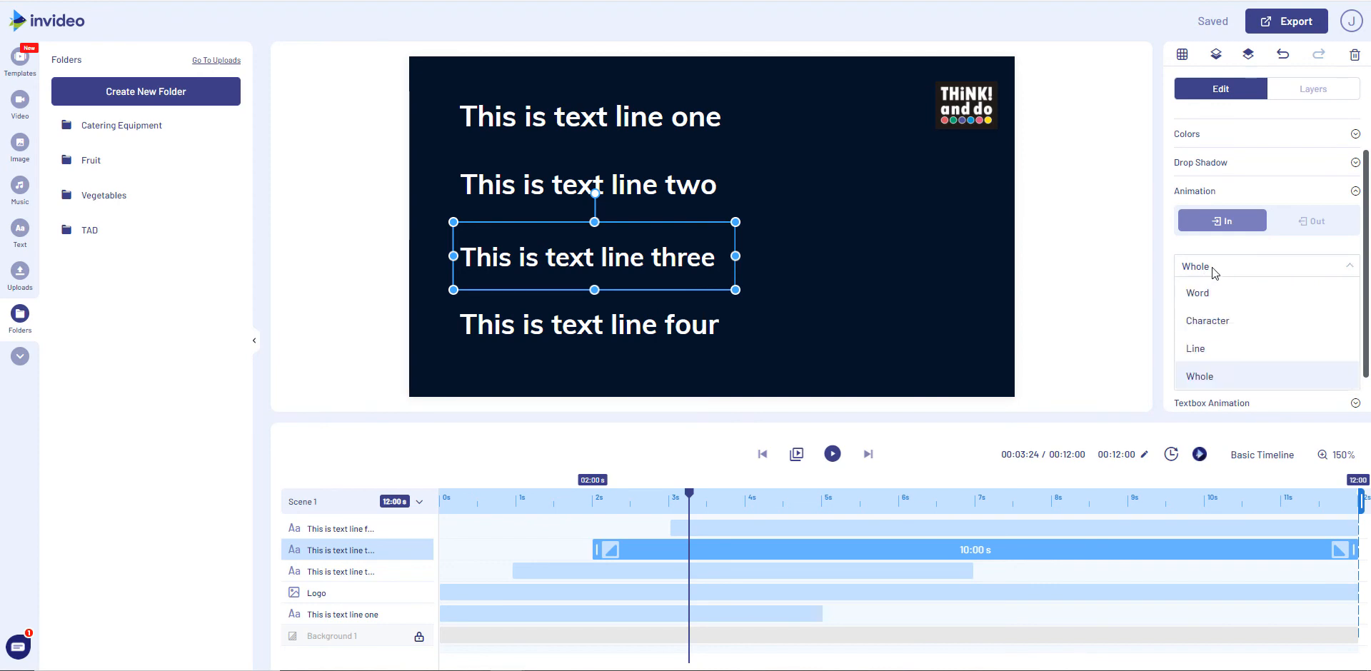
left_click(1209, 294)
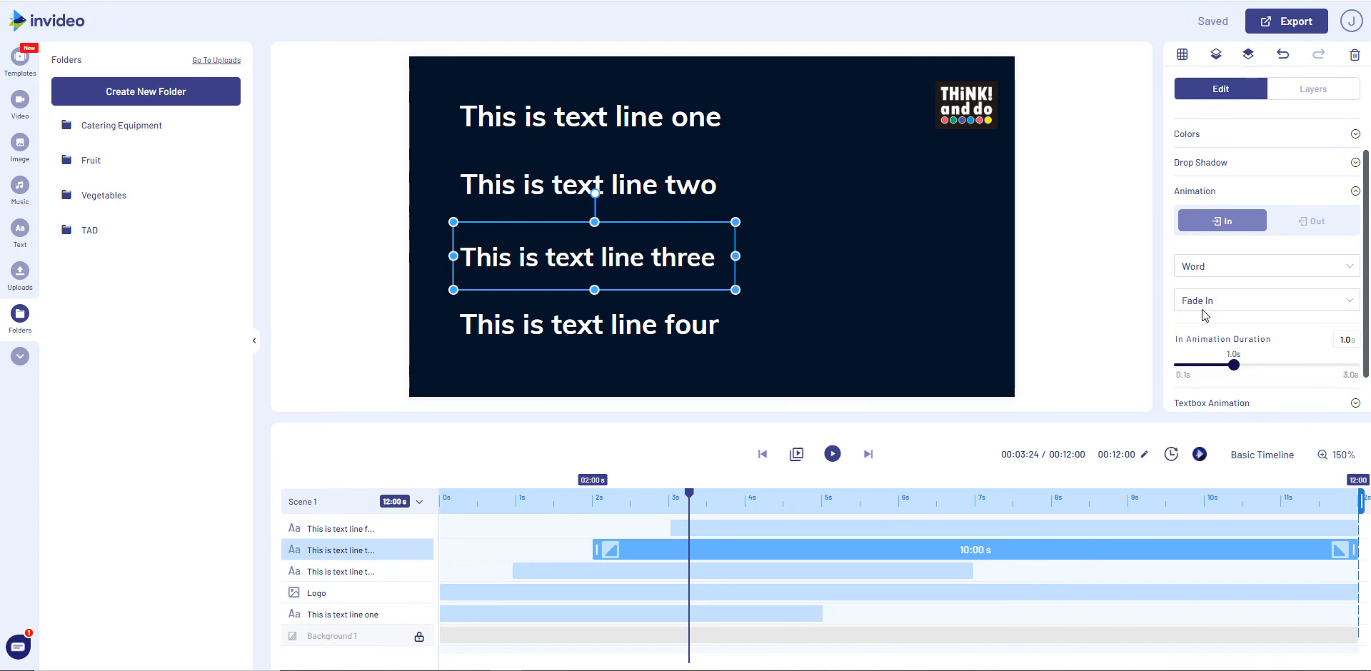
left_click(1204, 305)
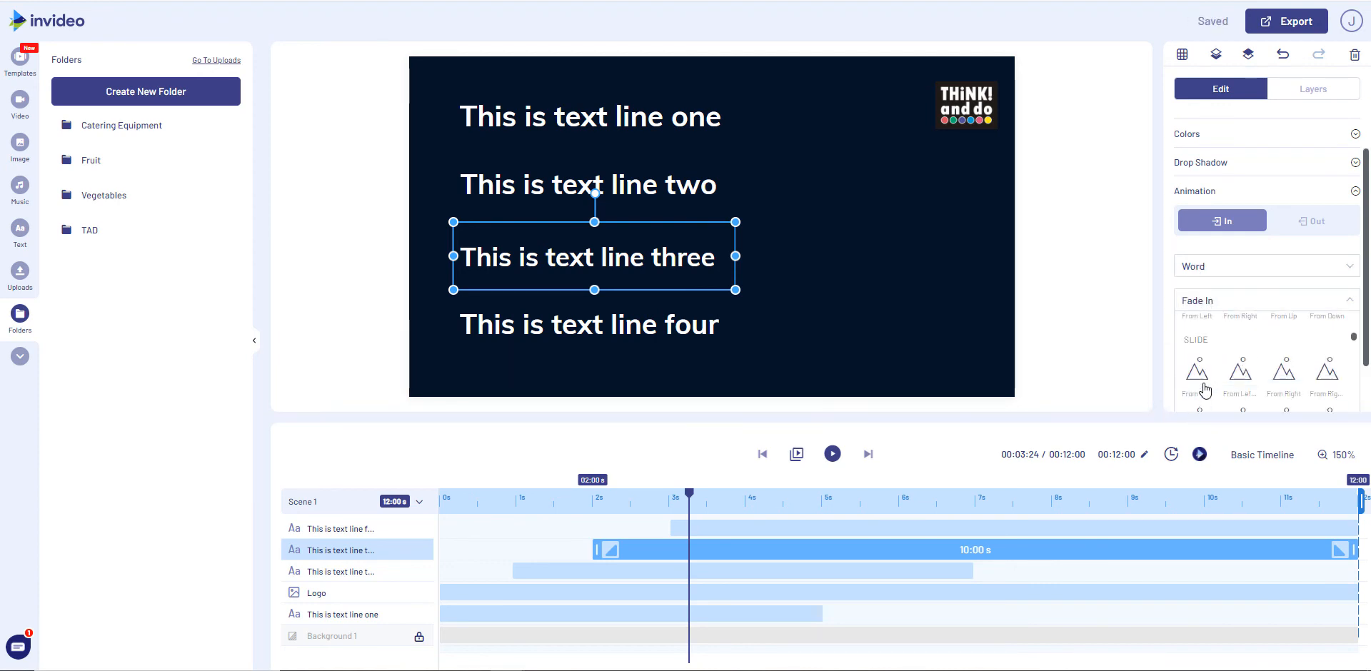
scroll(1205, 389, "down", 2)
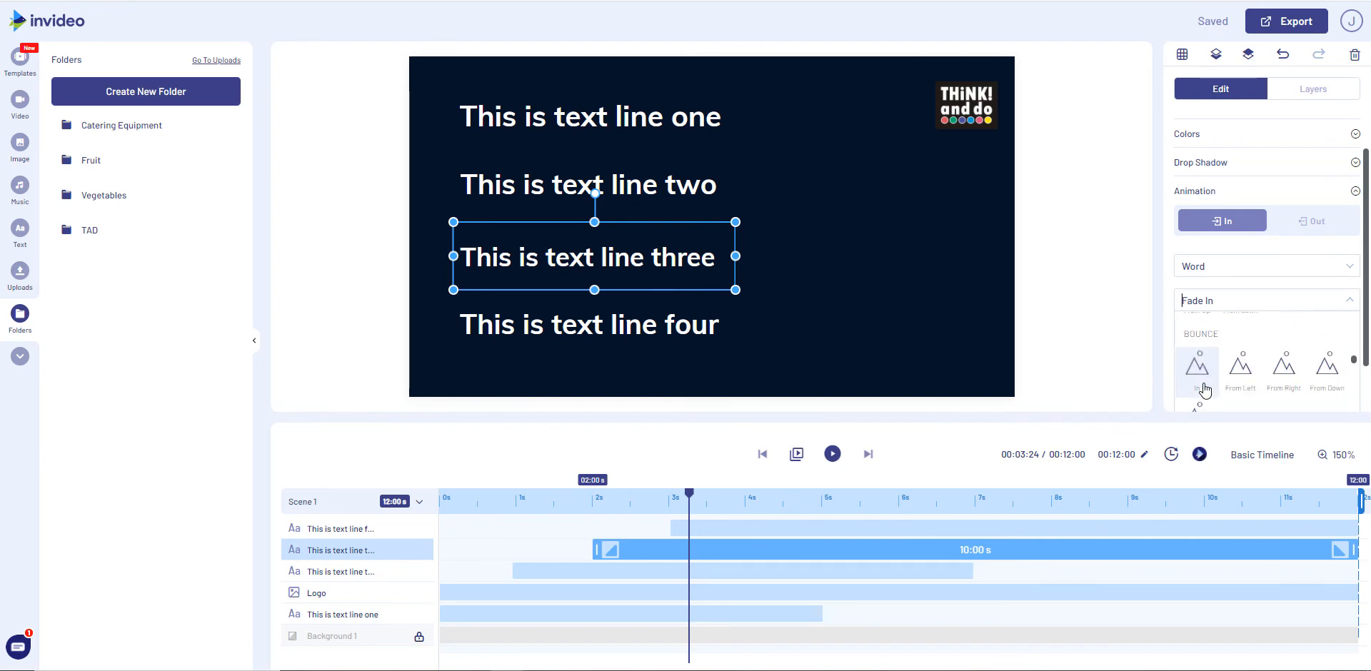
left_click(1206, 390)
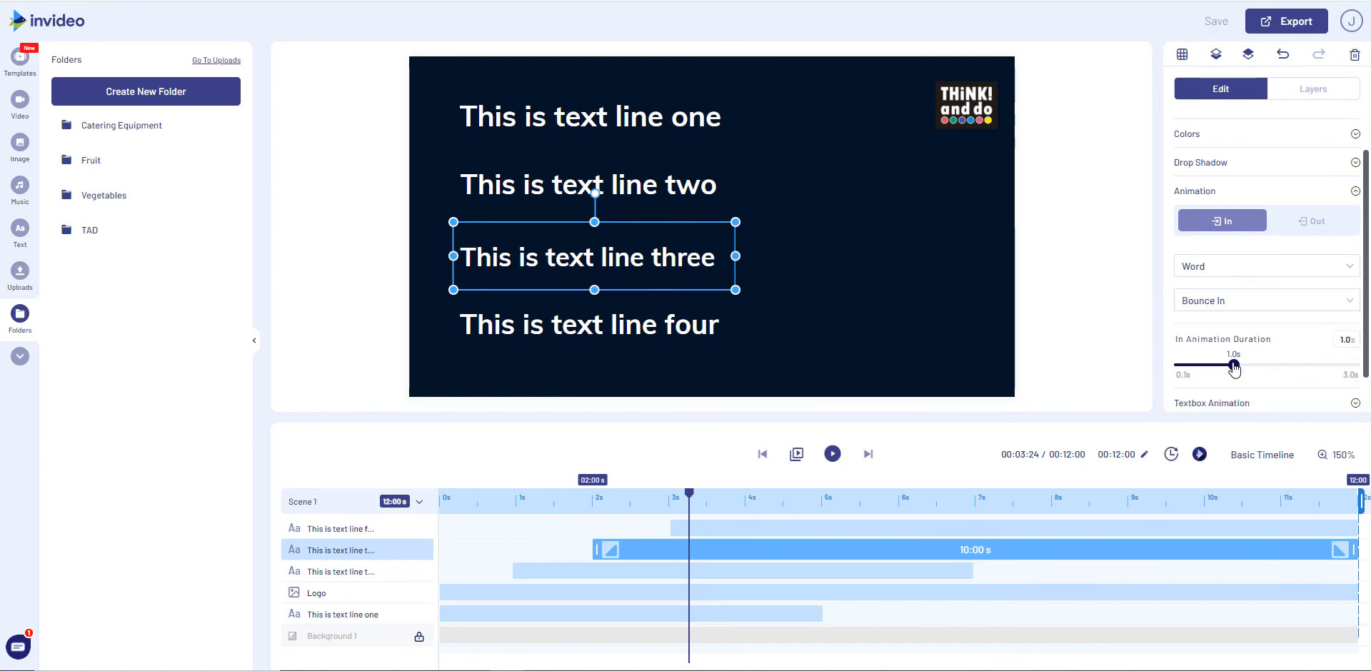
left_click_drag(1234, 369, 1292, 369)
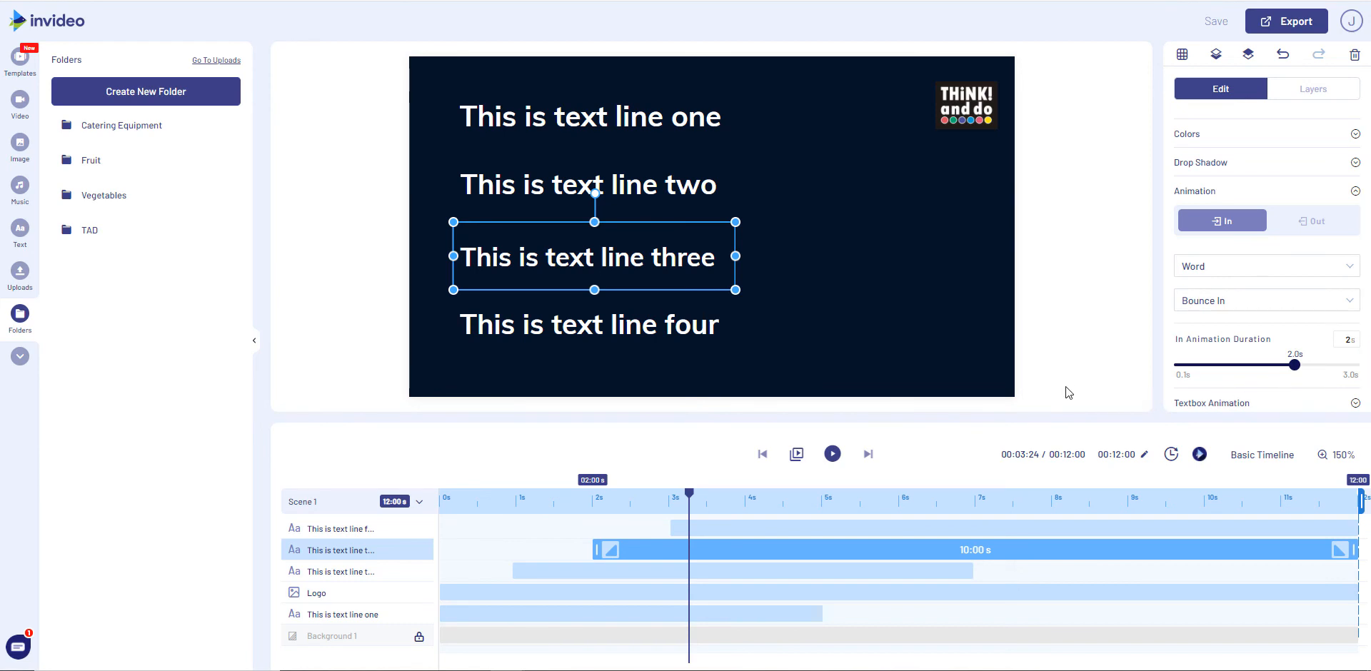
Step: Apply the Fade Out animation to "This is text line three" with a duration of 2.1 seconds
left_click(1310, 221)
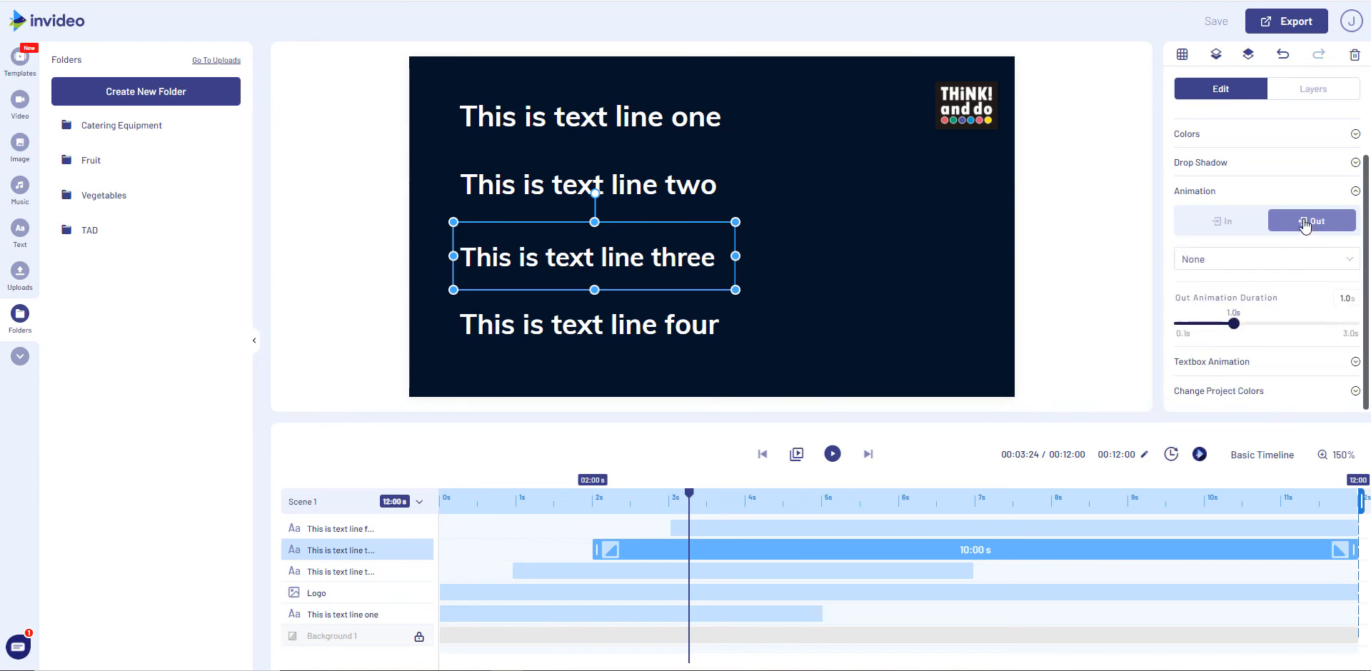
left_click(1262, 255)
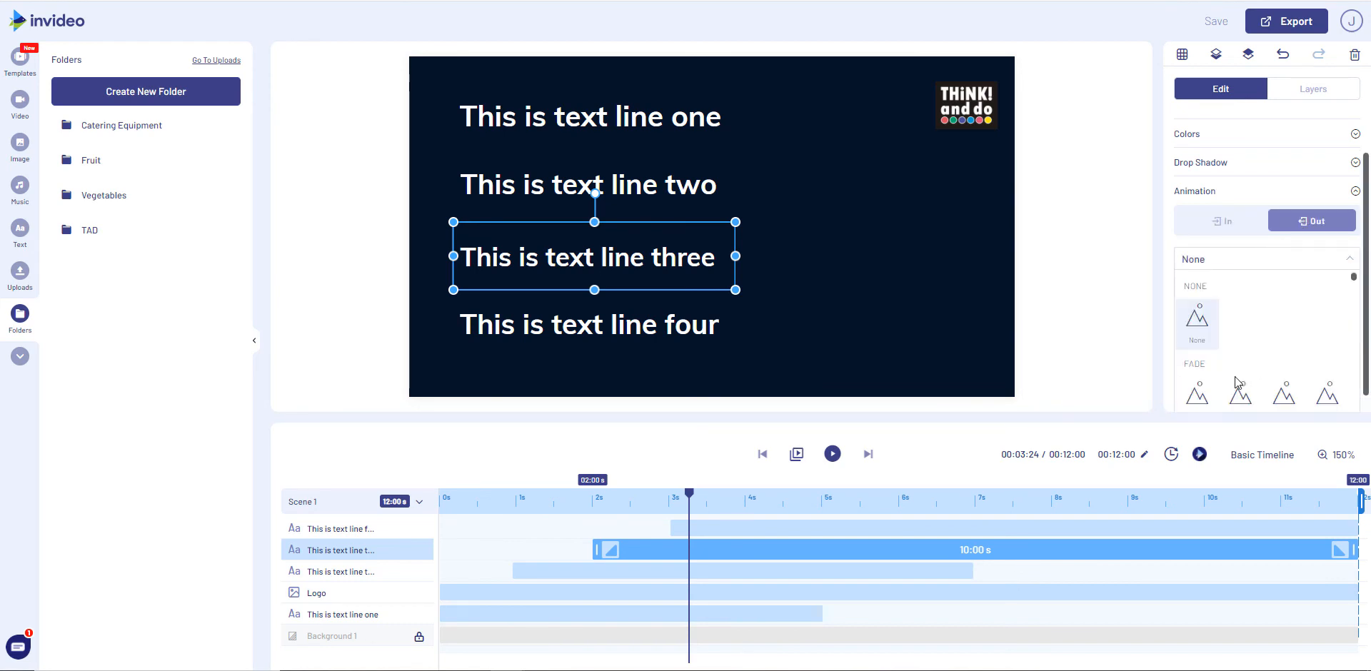
left_click(1210, 397)
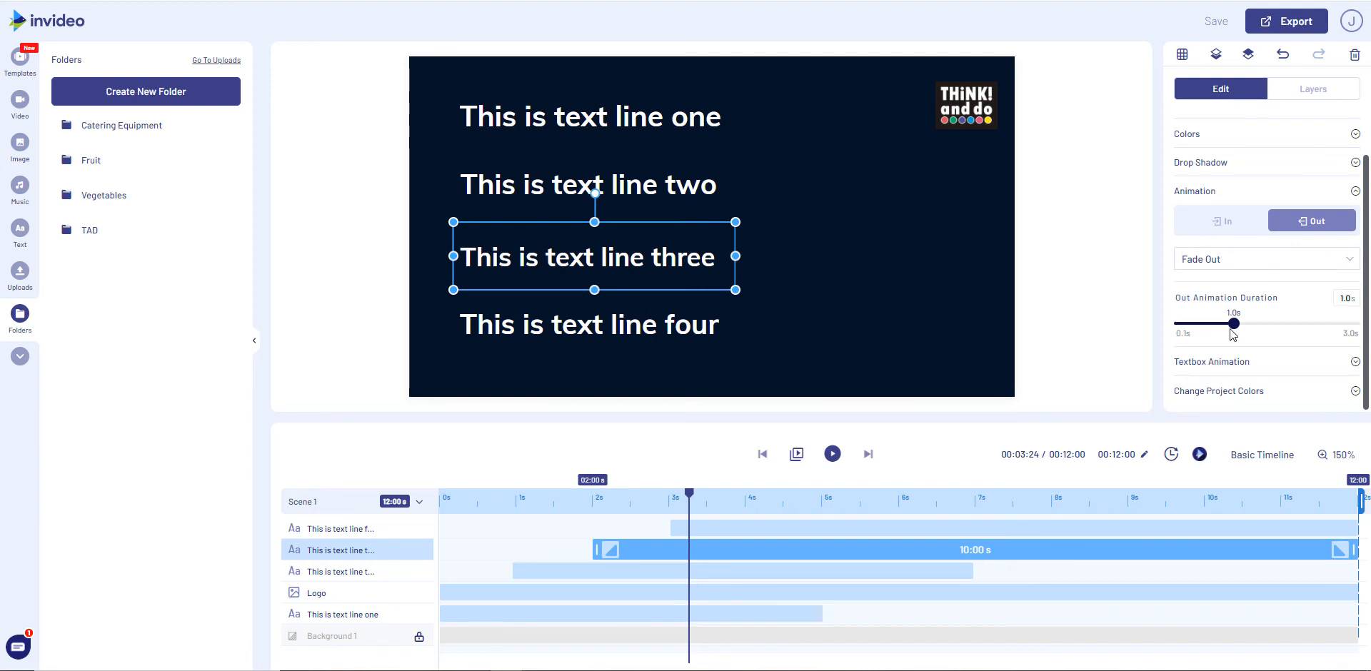
left_click_drag(1230, 330, 1301, 326)
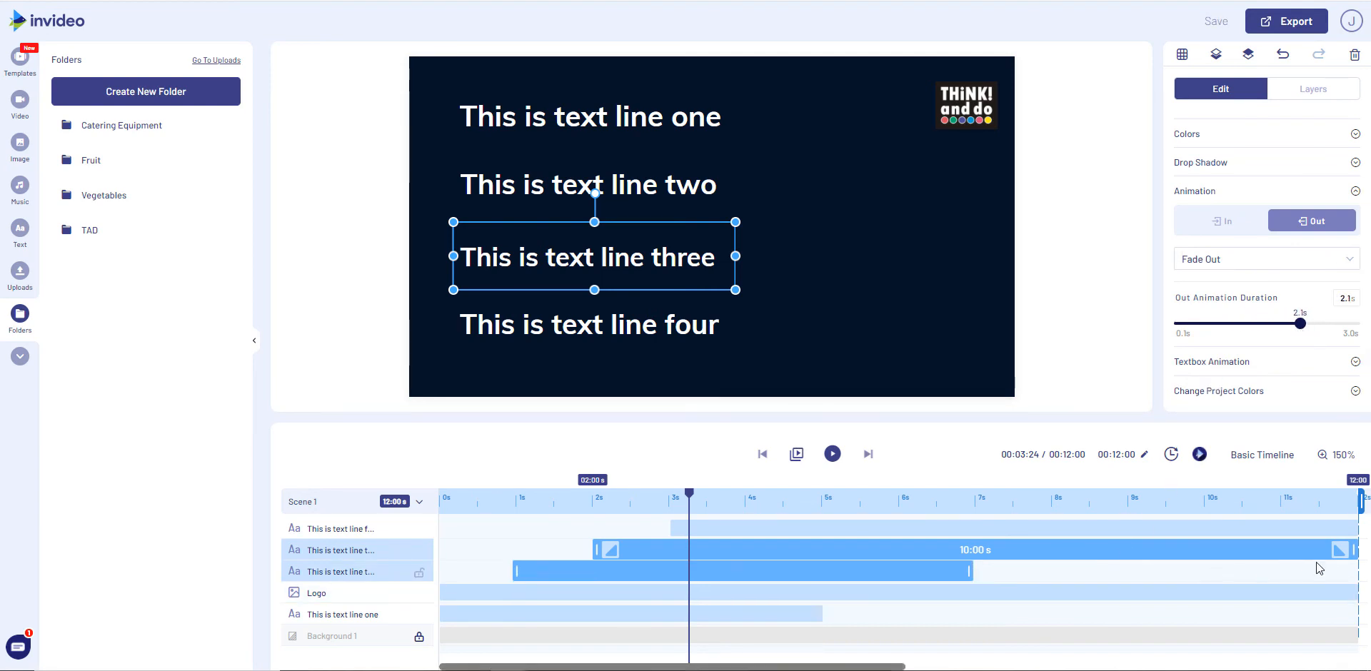
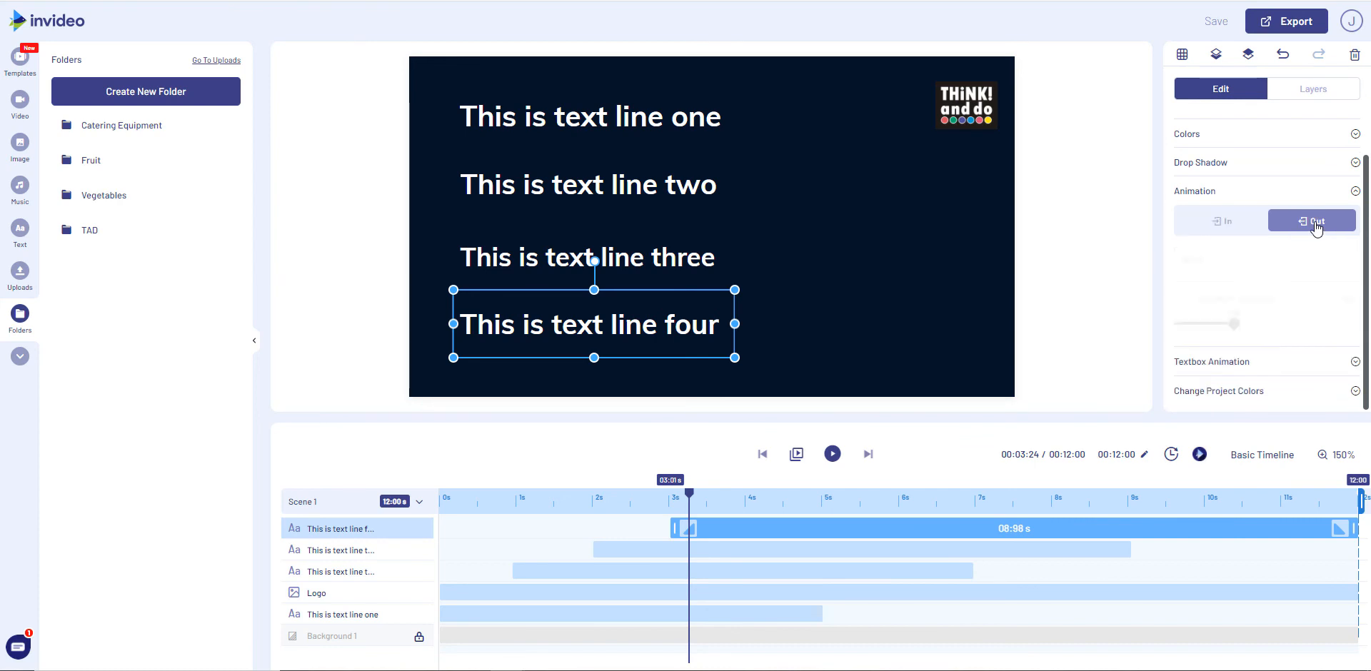
Step: Apply the Bold And Powerful To Up Out animation to "This is text line four" with a duration of 2.2 seconds and preview the scene
left_click(1219, 263)
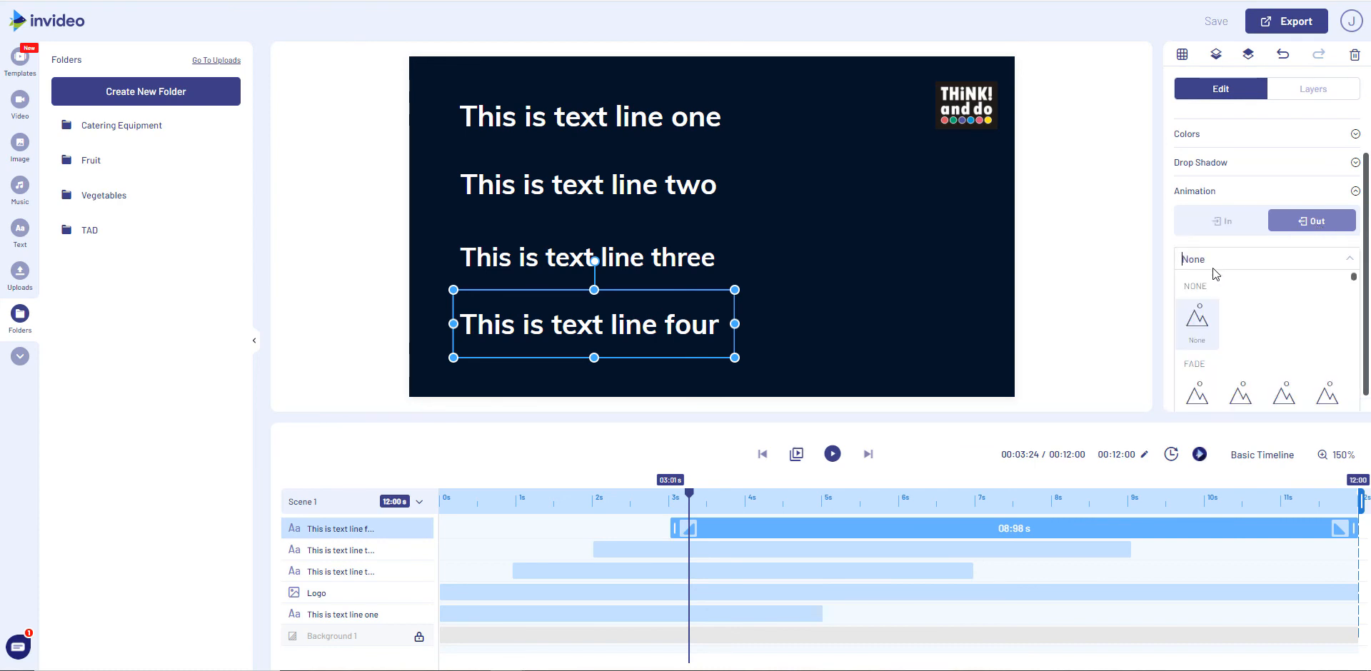
scroll(1243, 357, "down", 3)
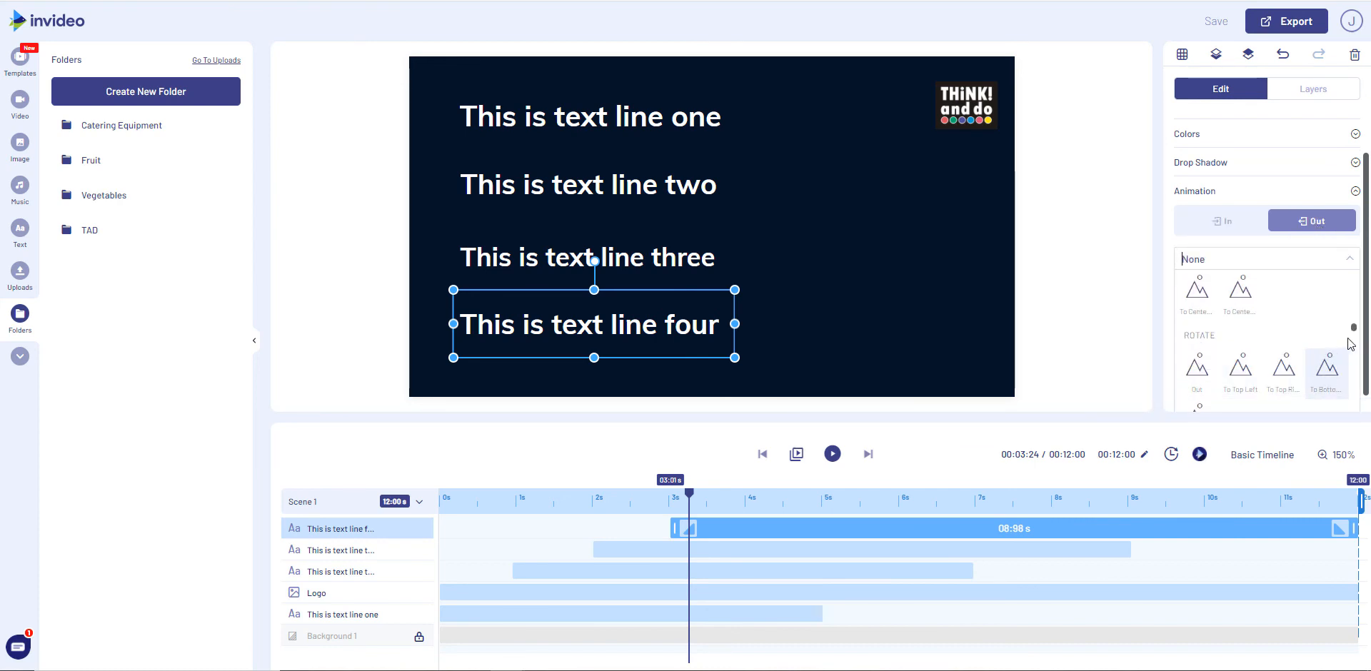
left_click_drag(1356, 334, 1346, 434)
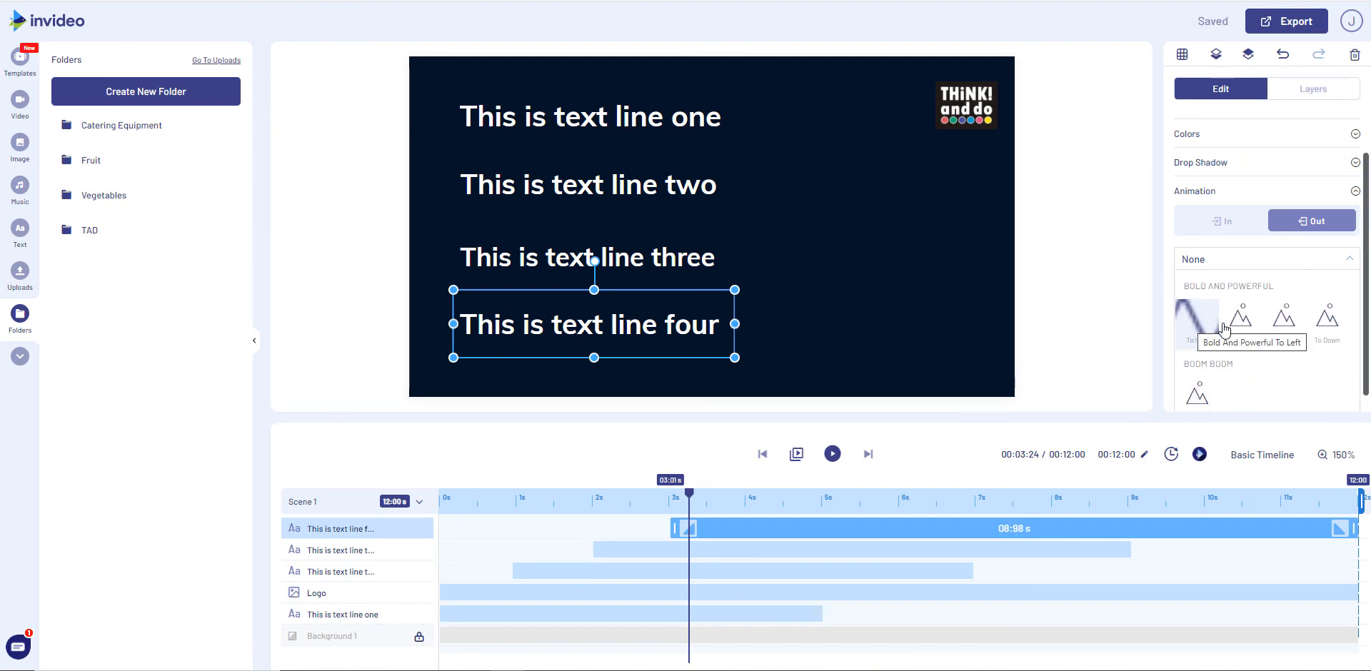
left_click(1283, 325)
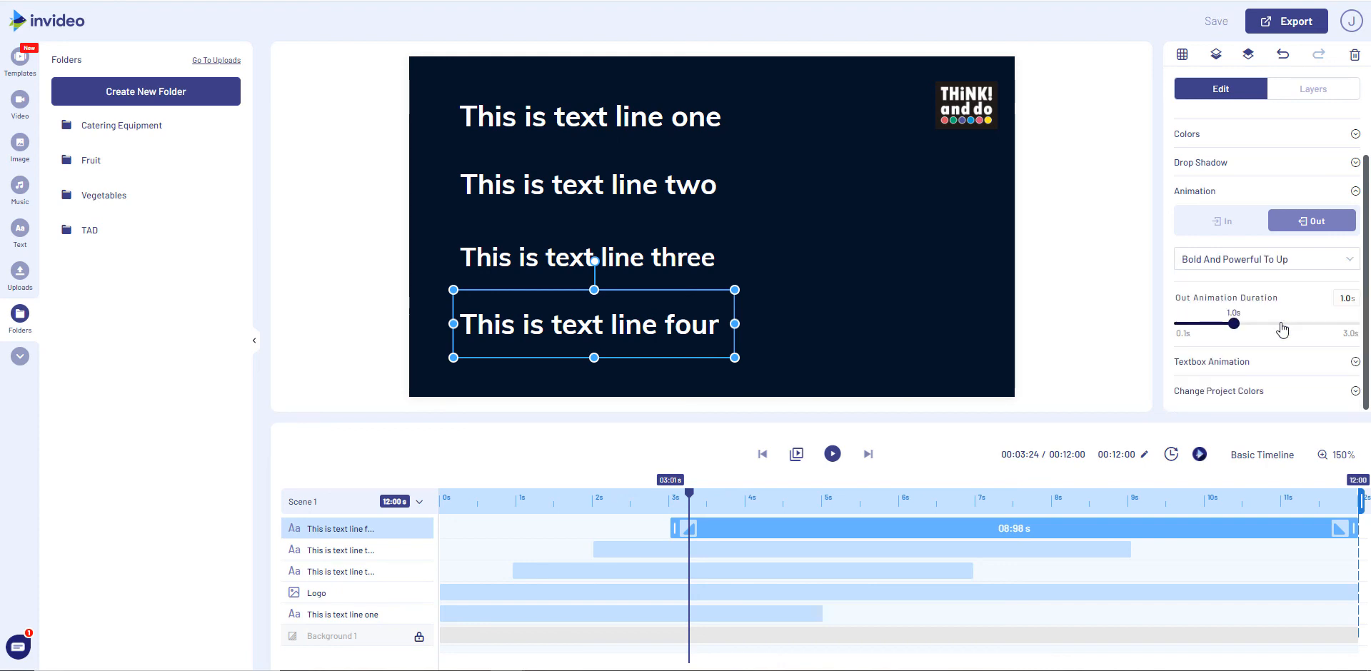
left_click_drag(1251, 332, 1318, 334)
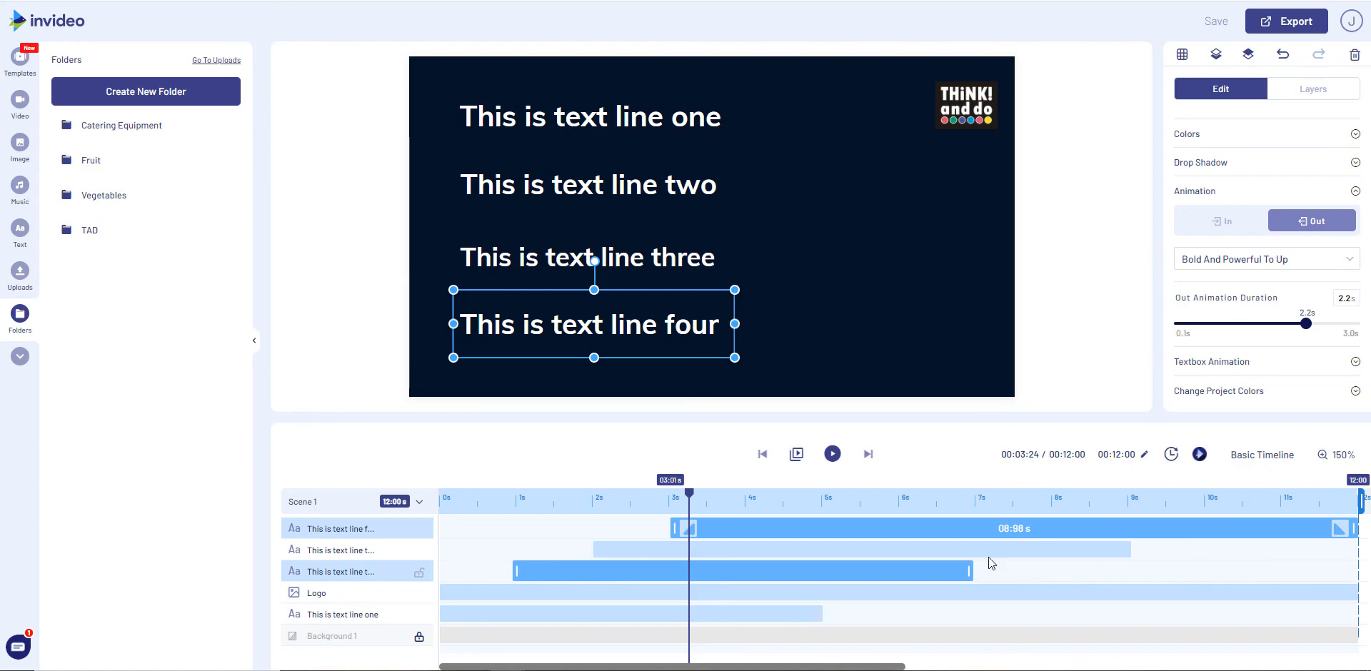
left_click(832, 455)
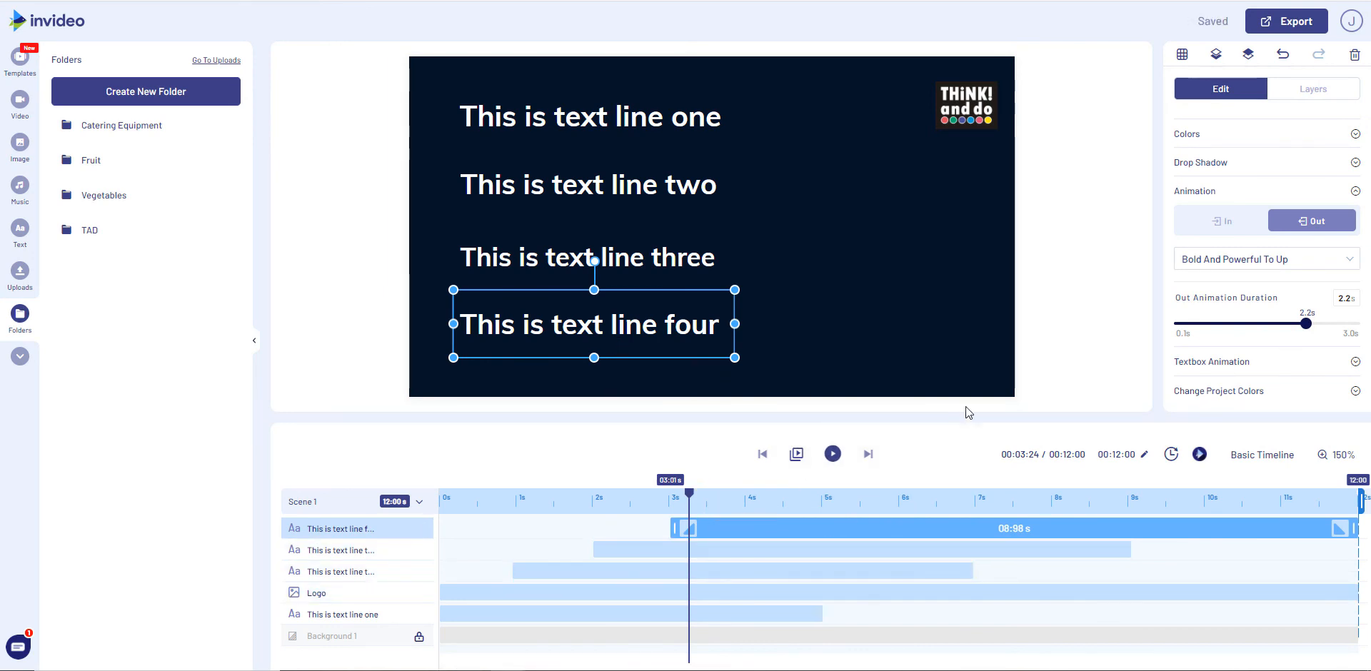
Step: Change the line-by-line In animation of "This is text line four" to Crawl From Up with a 3-second duration and preview the scene
left_click(1200, 225)
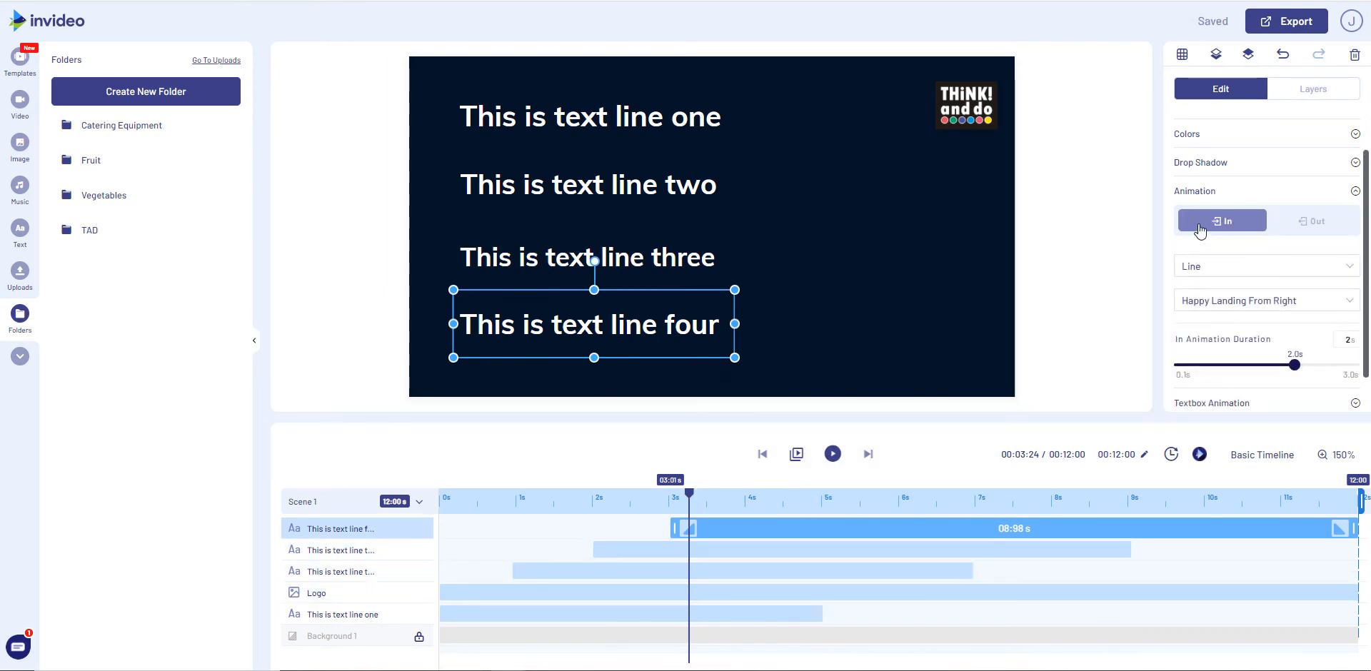
left_click(1203, 299)
scroll(1214, 335, "down", 1)
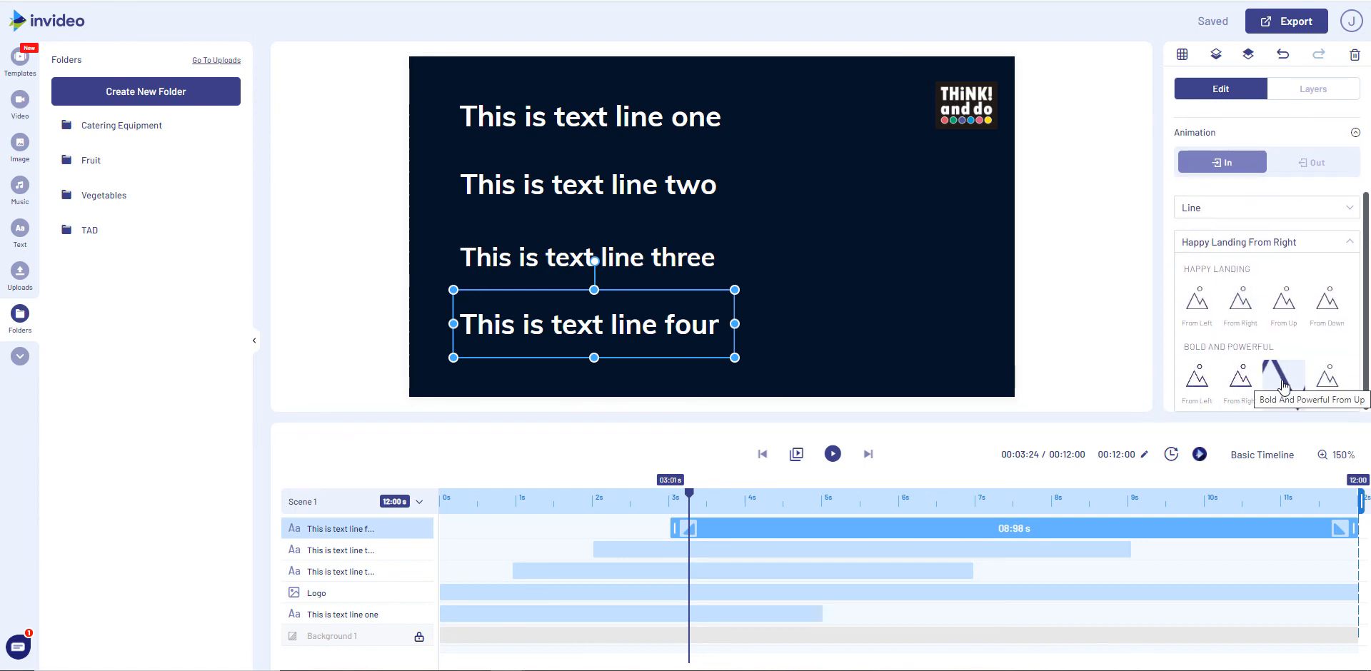
scroll(1274, 371, "down", 3)
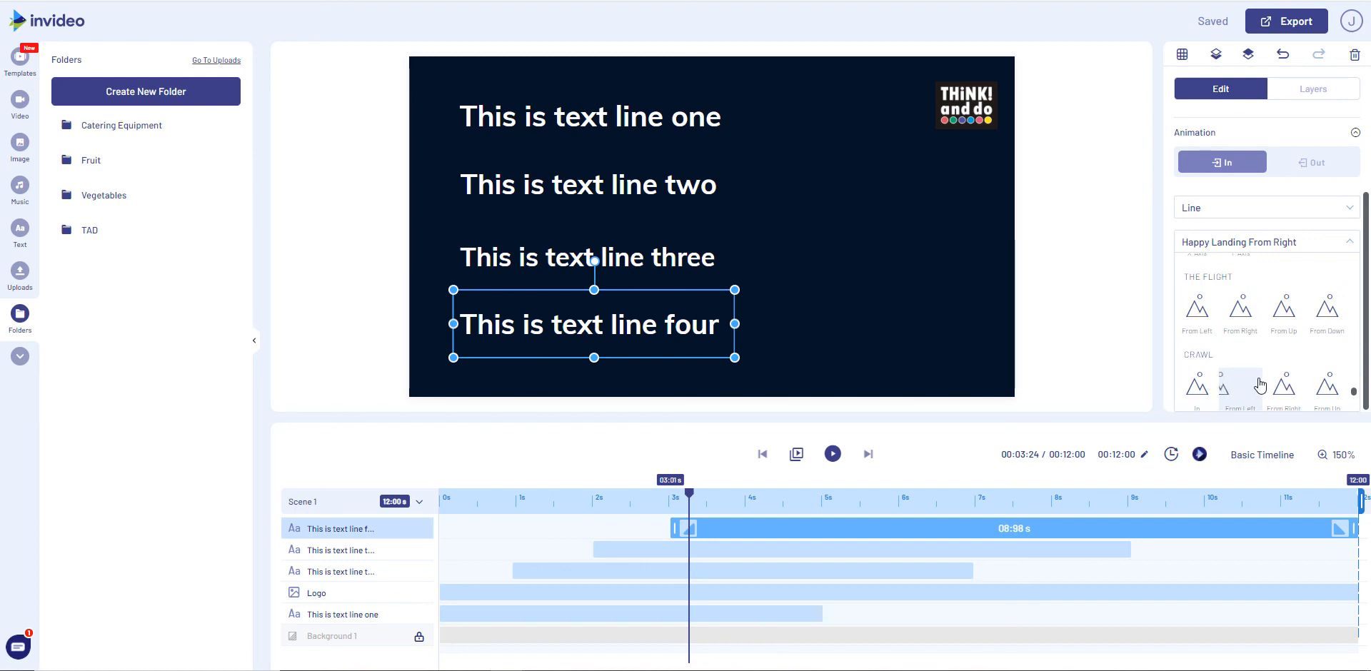
scroll(1242, 385, "down", 1)
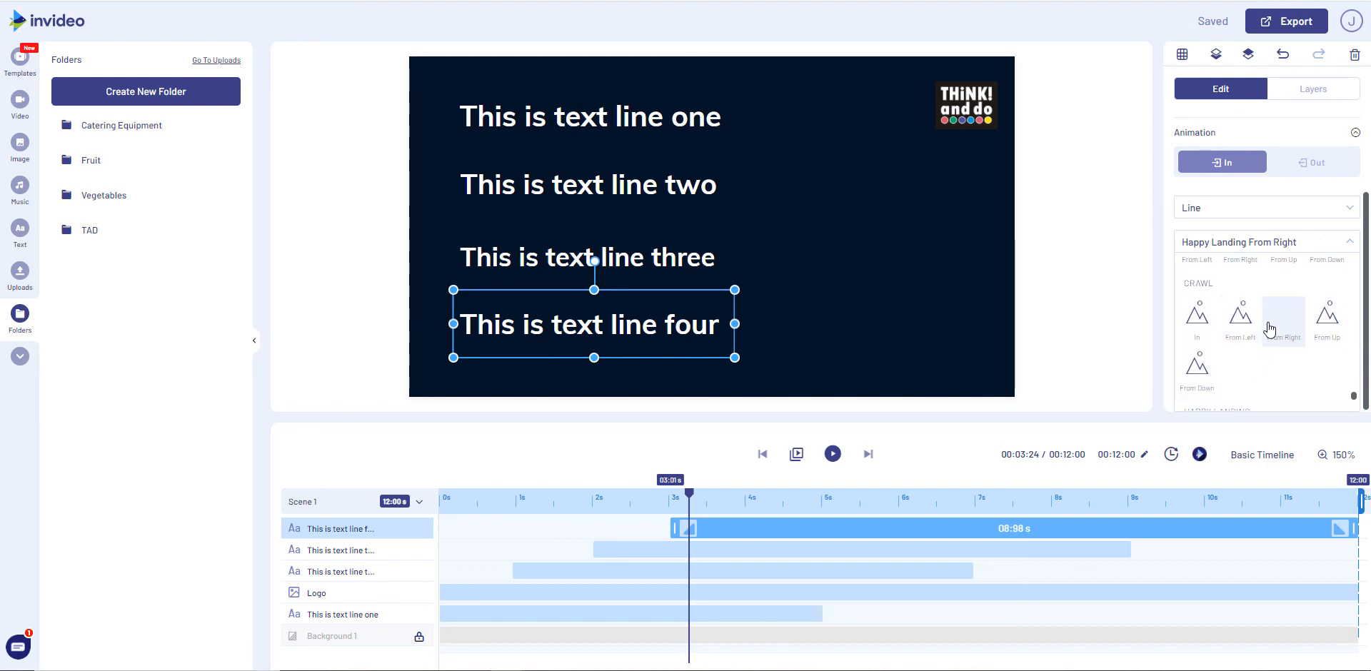
left_click(1326, 318)
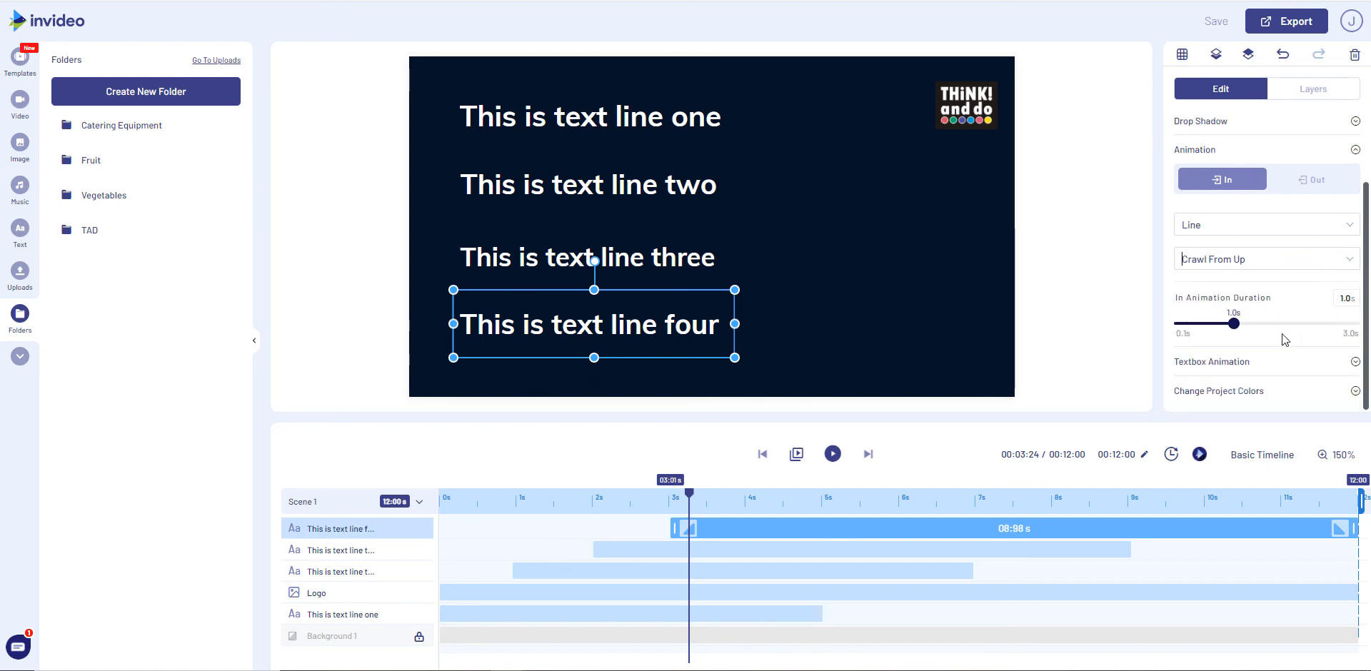
left_click_drag(1239, 323, 1365, 326)
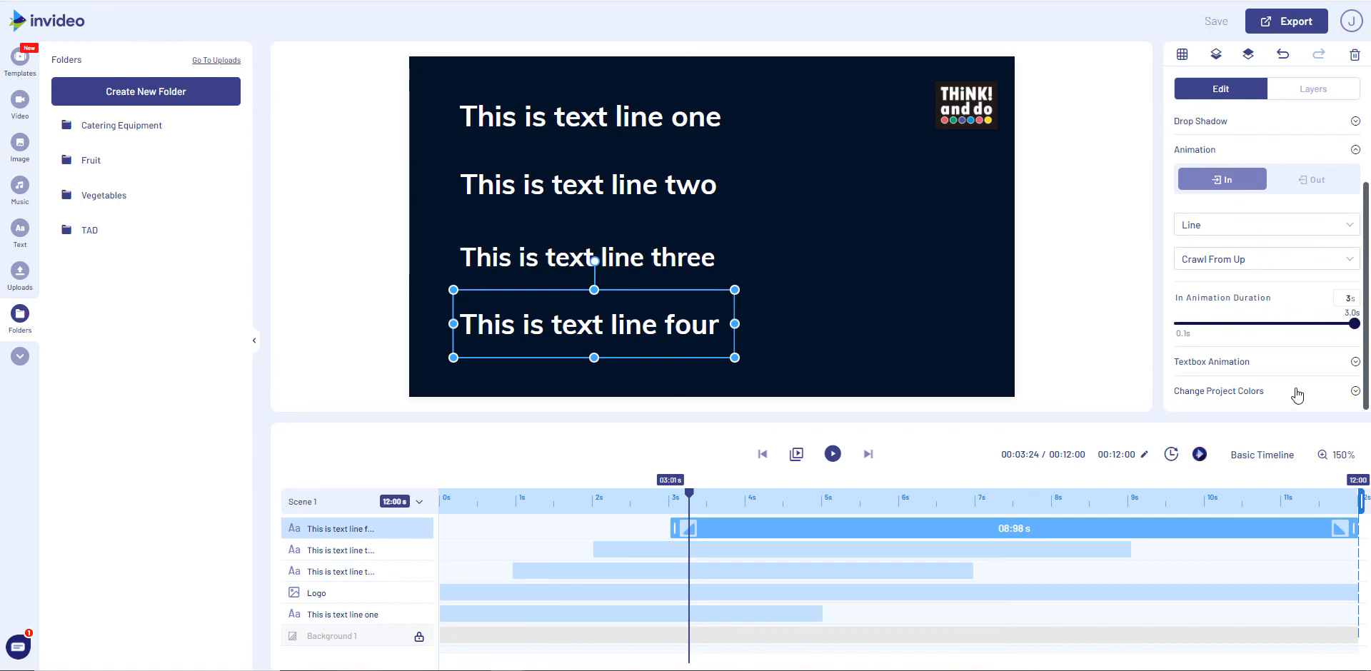
left_click(833, 454)
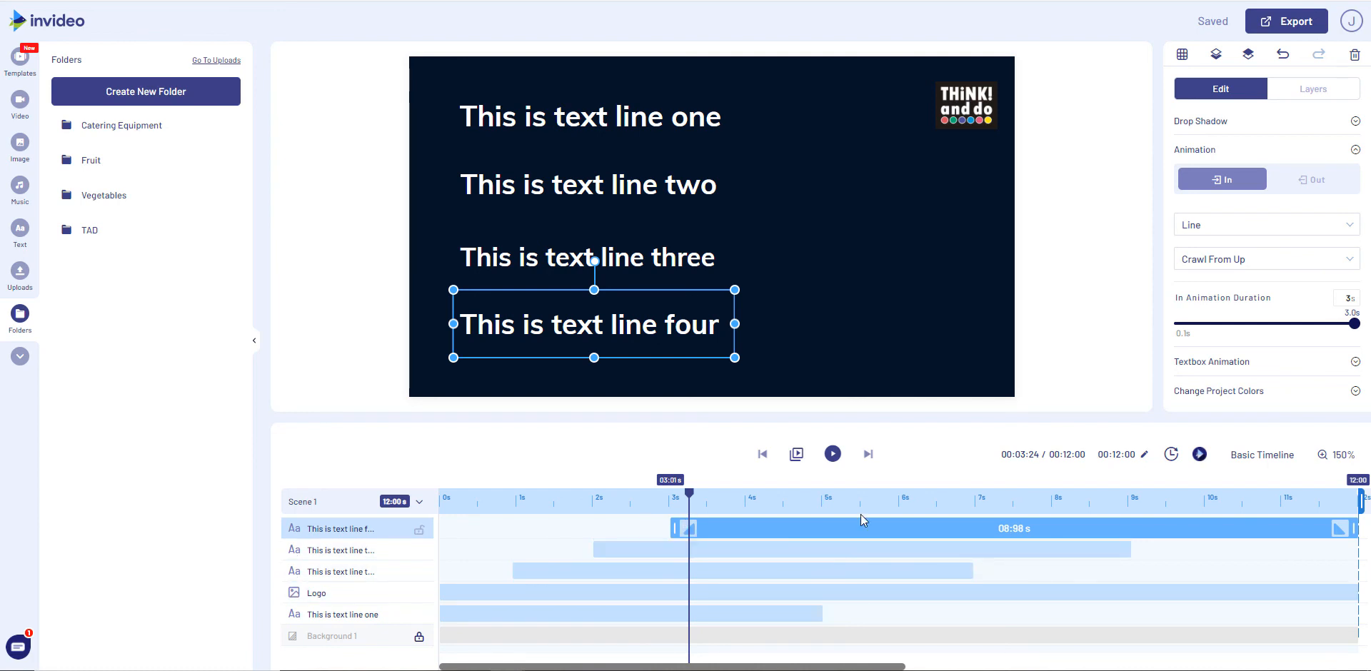
Step: Move "This is text line one" down to mid-height of the canvas and widen its text box to the canvas's right edge
left_click(764, 611)
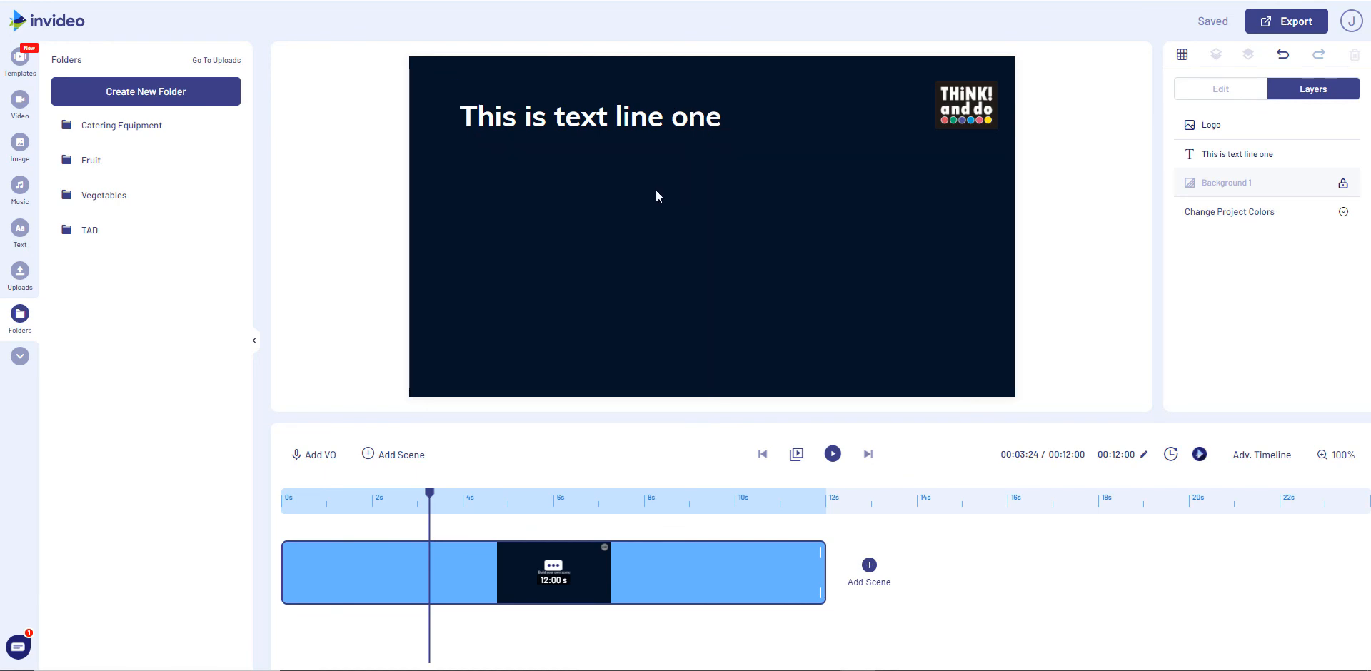
left_click_drag(590, 120, 568, 237)
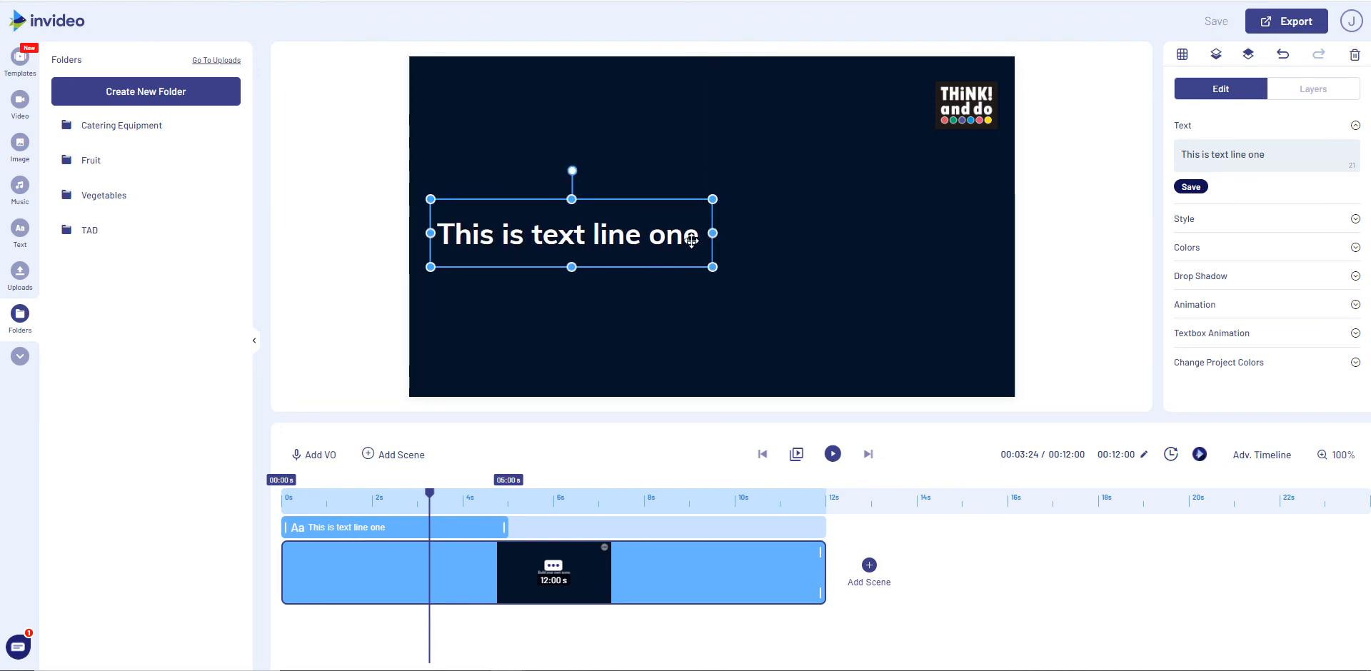
left_click_drag(718, 234, 1021, 259)
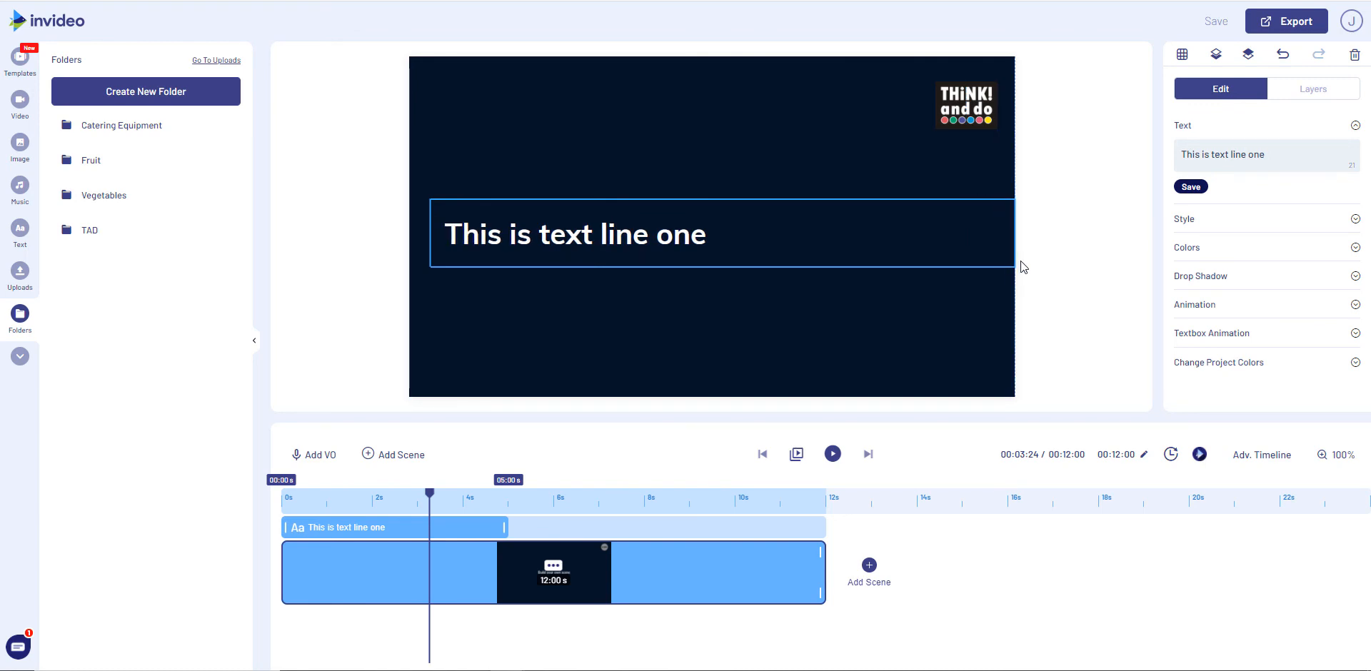
left_click(1021, 266)
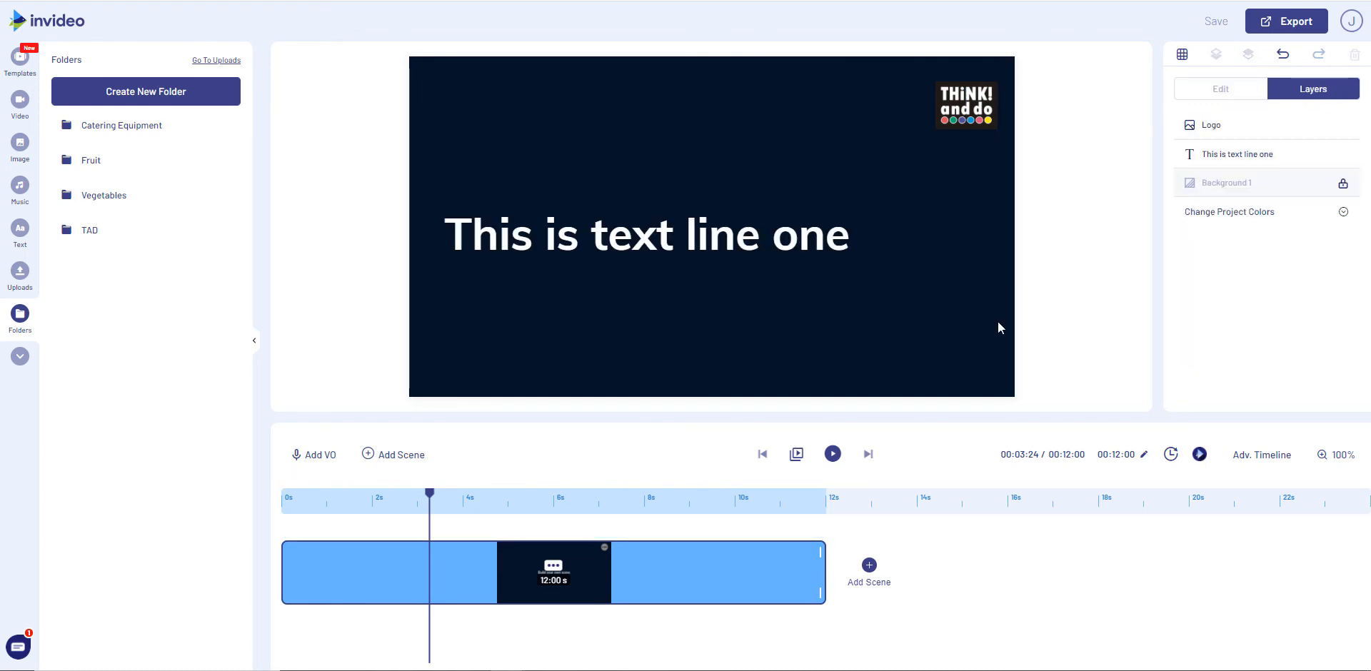
Step: Lock font auto-resizing for "This is text line one" and set its font size to 120
left_click(832, 250)
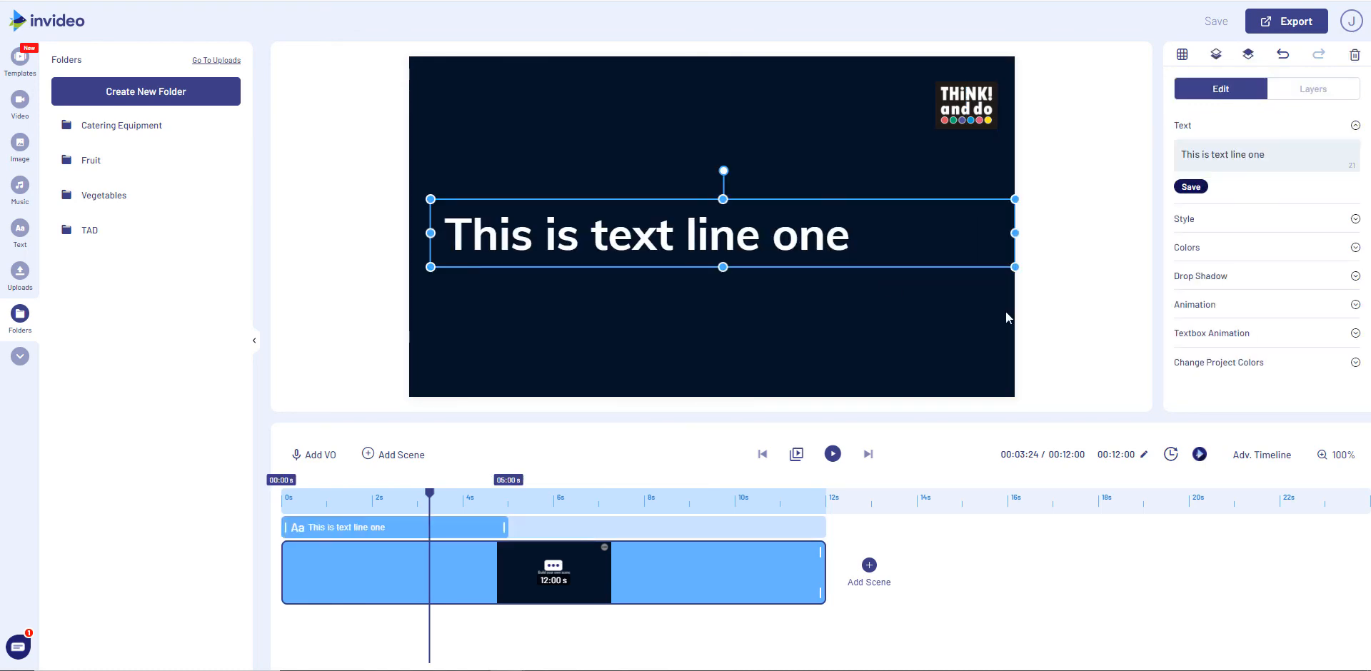
left_click(1216, 220)
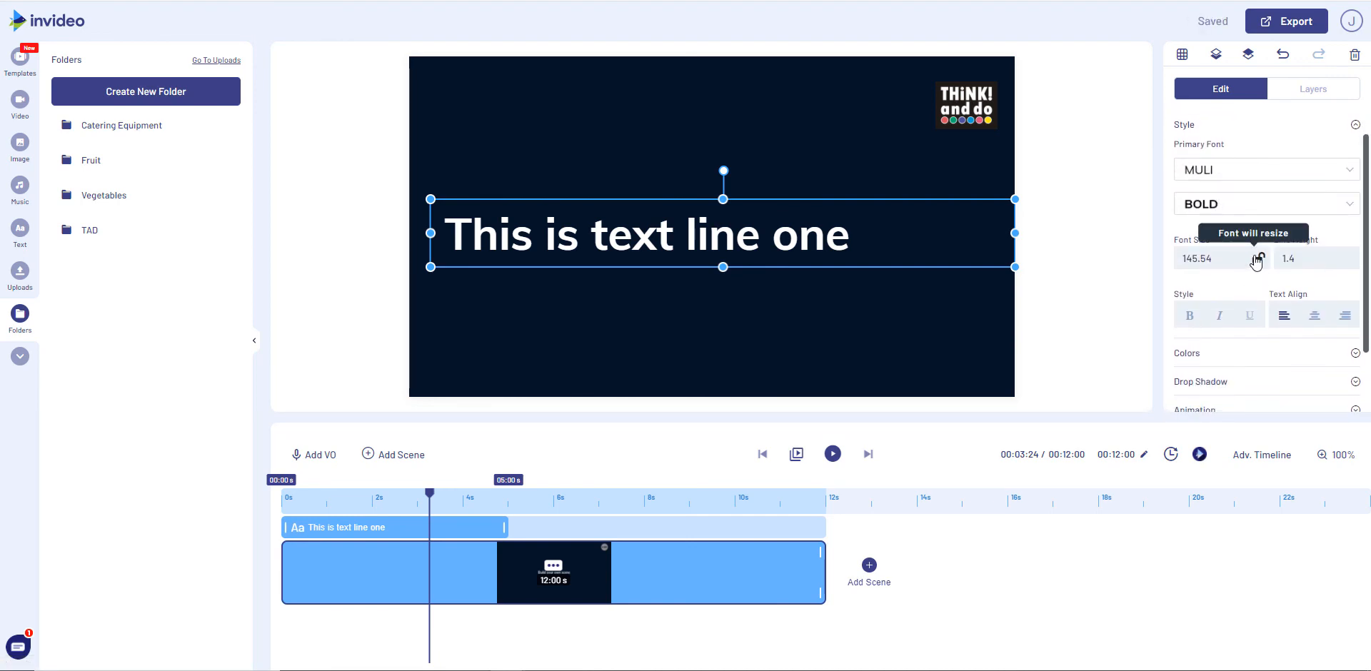
left_click(1259, 259)
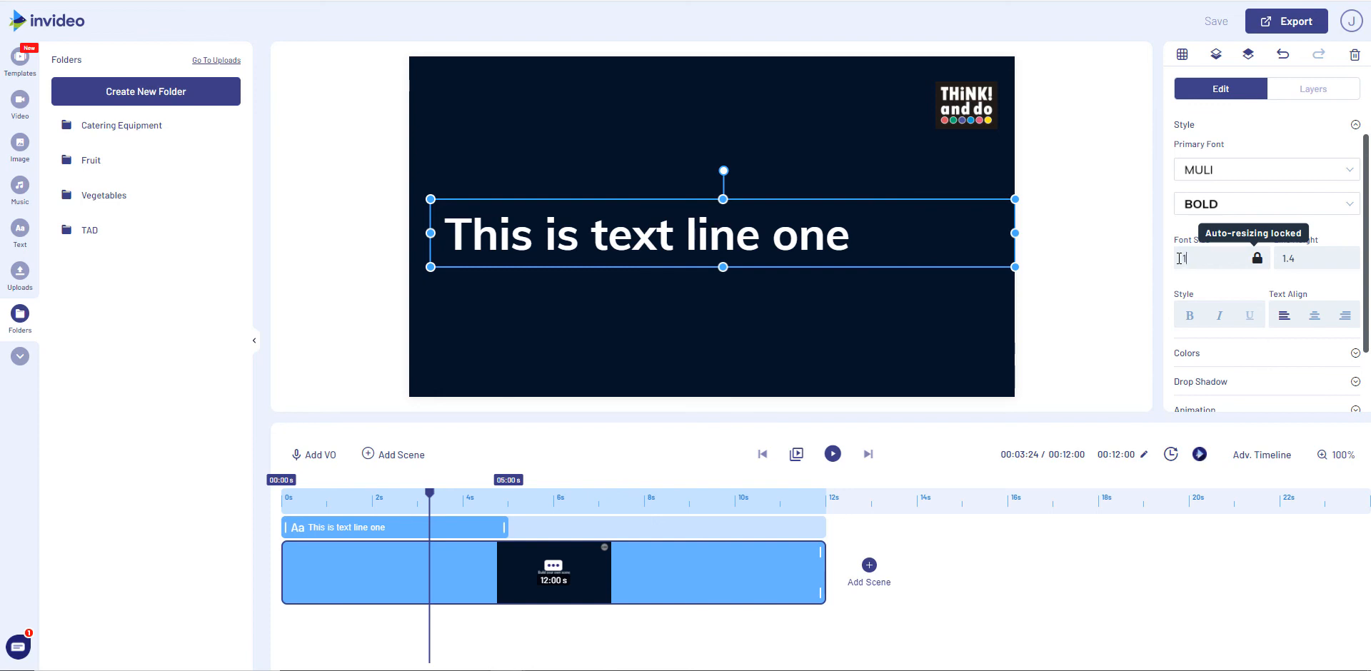
key("Return")
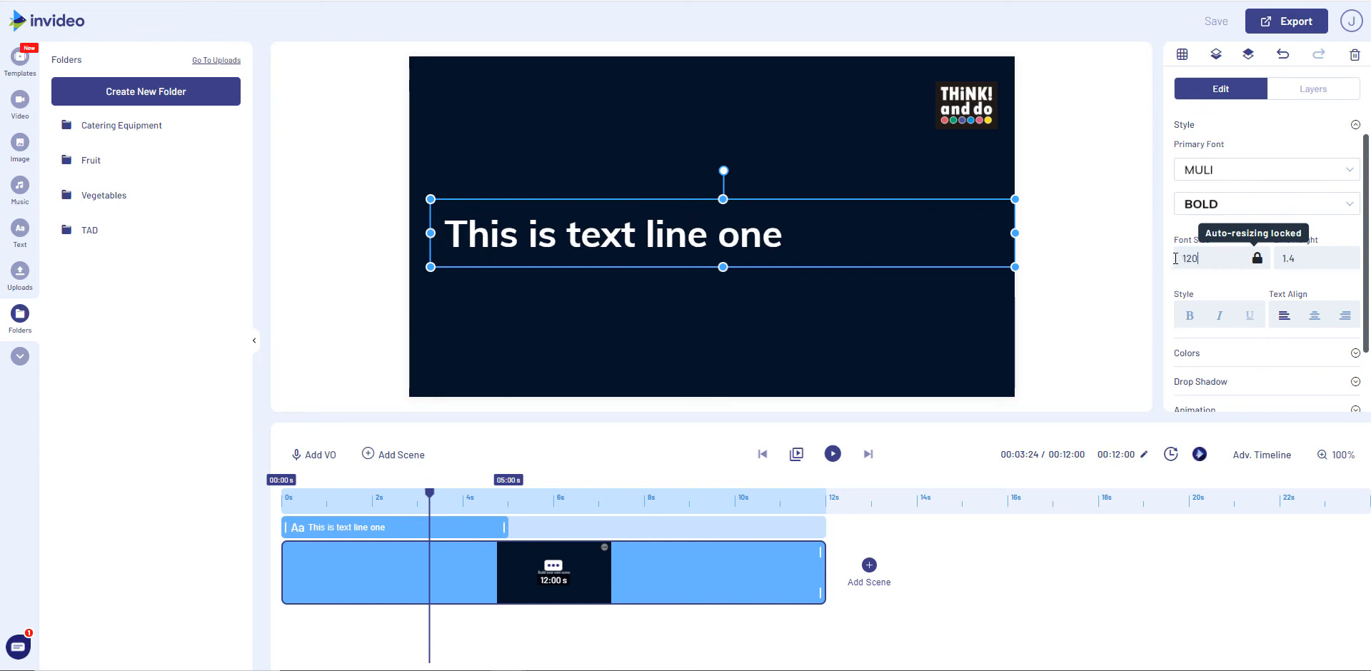
Step: Reduce the font size of "This is text line one" to 100 and extend its text box slightly upward
left_click_drag(1199, 259, 1175, 269)
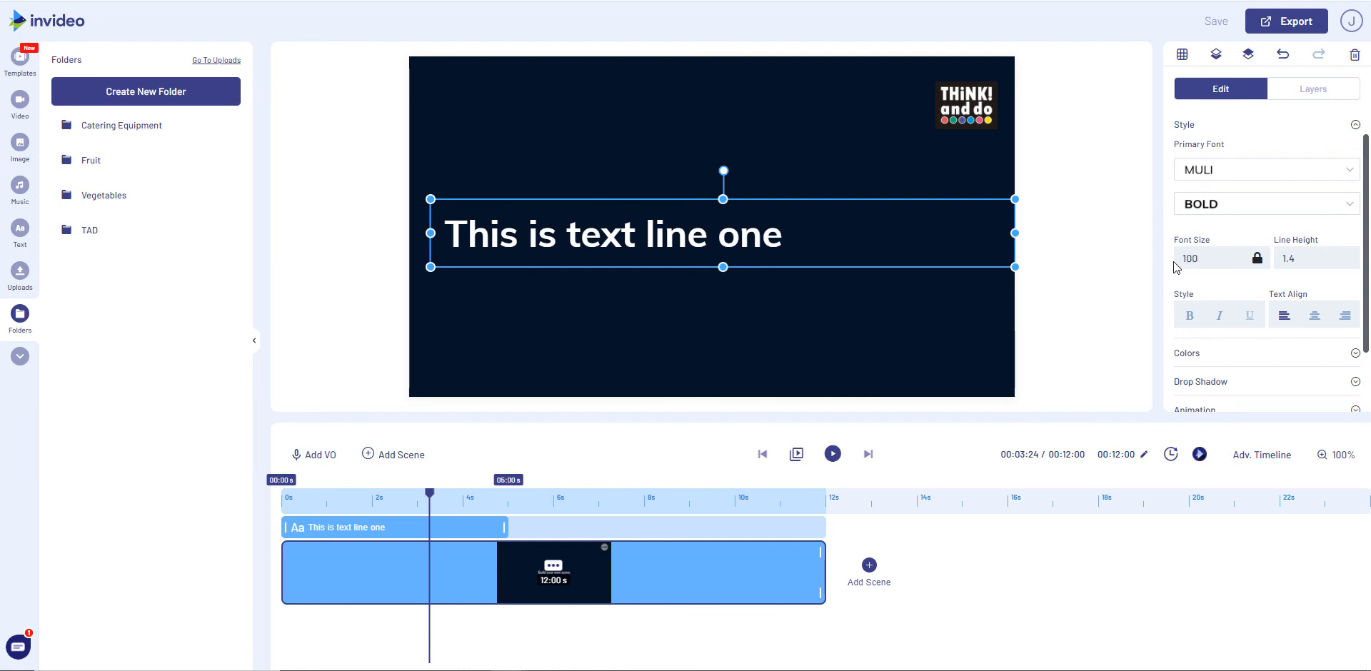
key("Return")
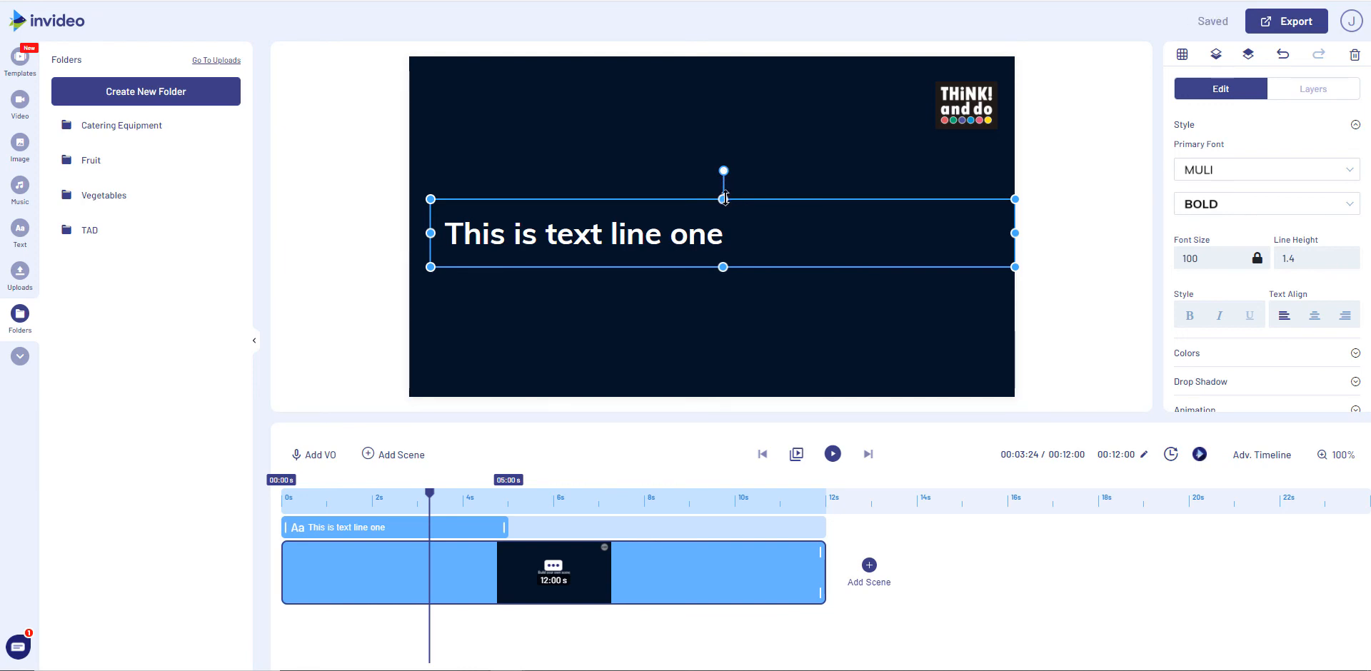
mouse_move(723, 199)
left_mouse_down()
mouse_move(721, 152)
mouse_move(726, 189)
left_mouse_up()
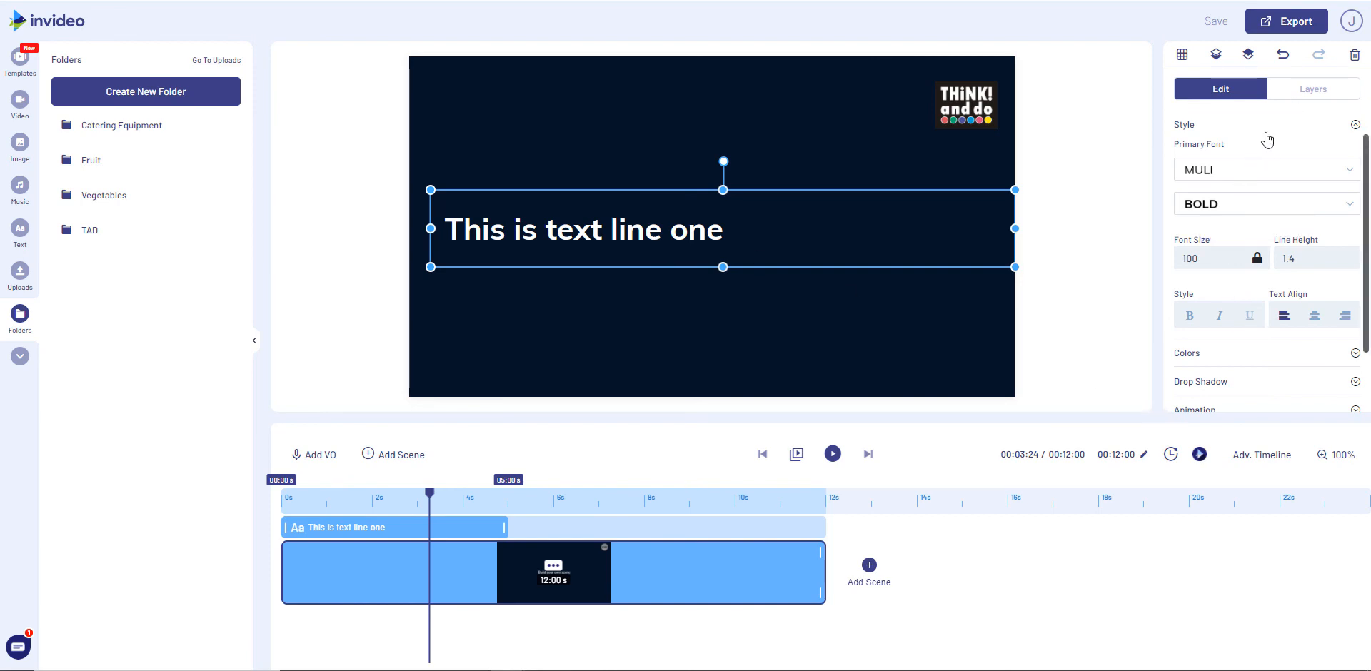
Step: Review the In animation settings of "This is text line one" and preview the scene
left_click(1188, 126)
left_click(1196, 241)
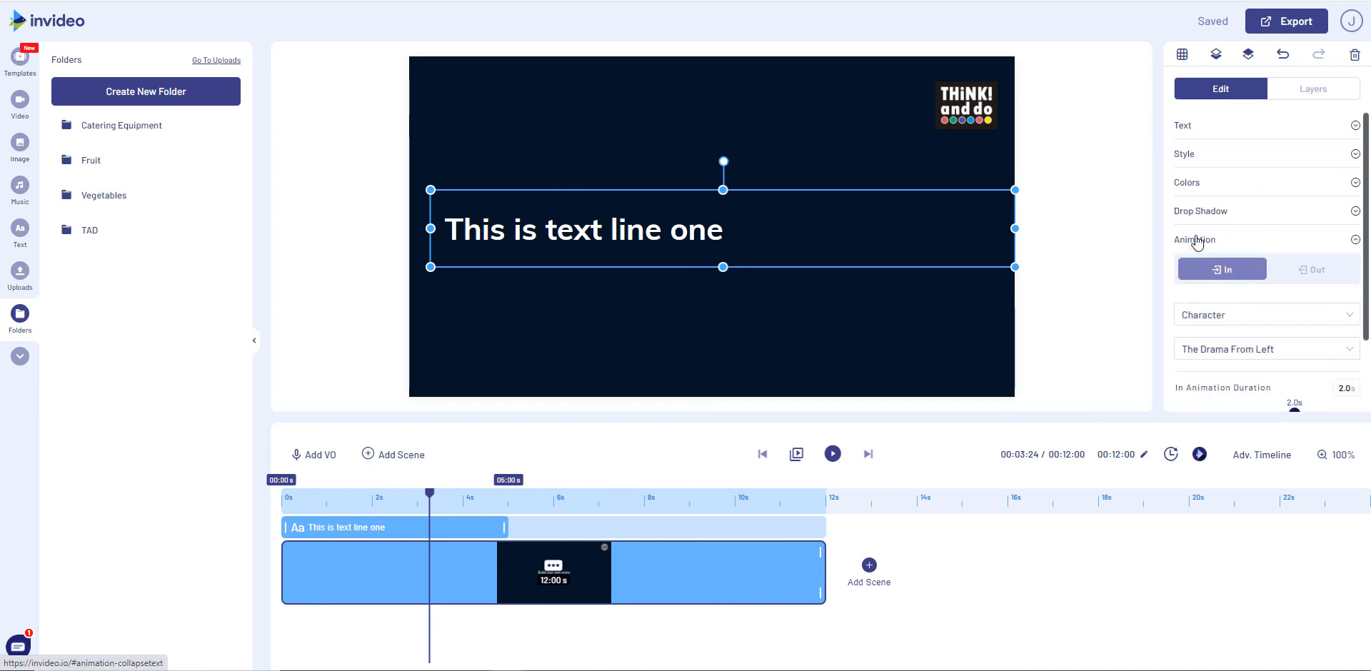
scroll(1215, 261, "down", 1)
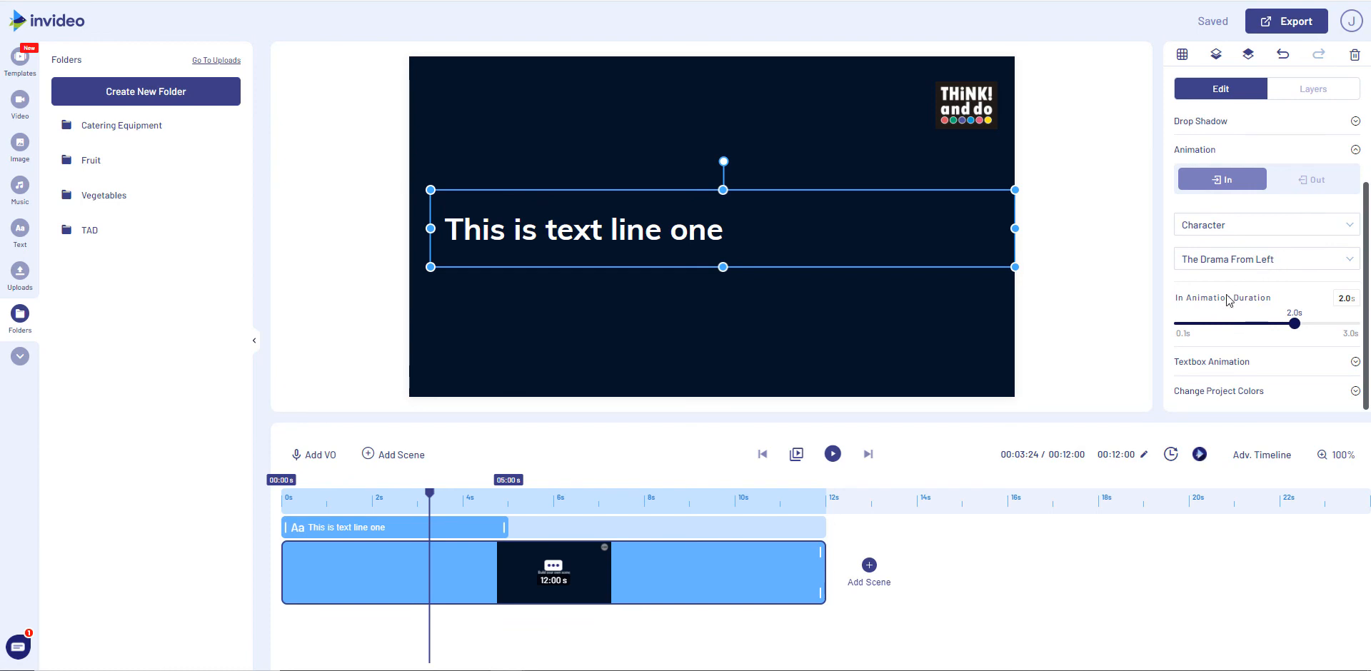
left_click(832, 455)
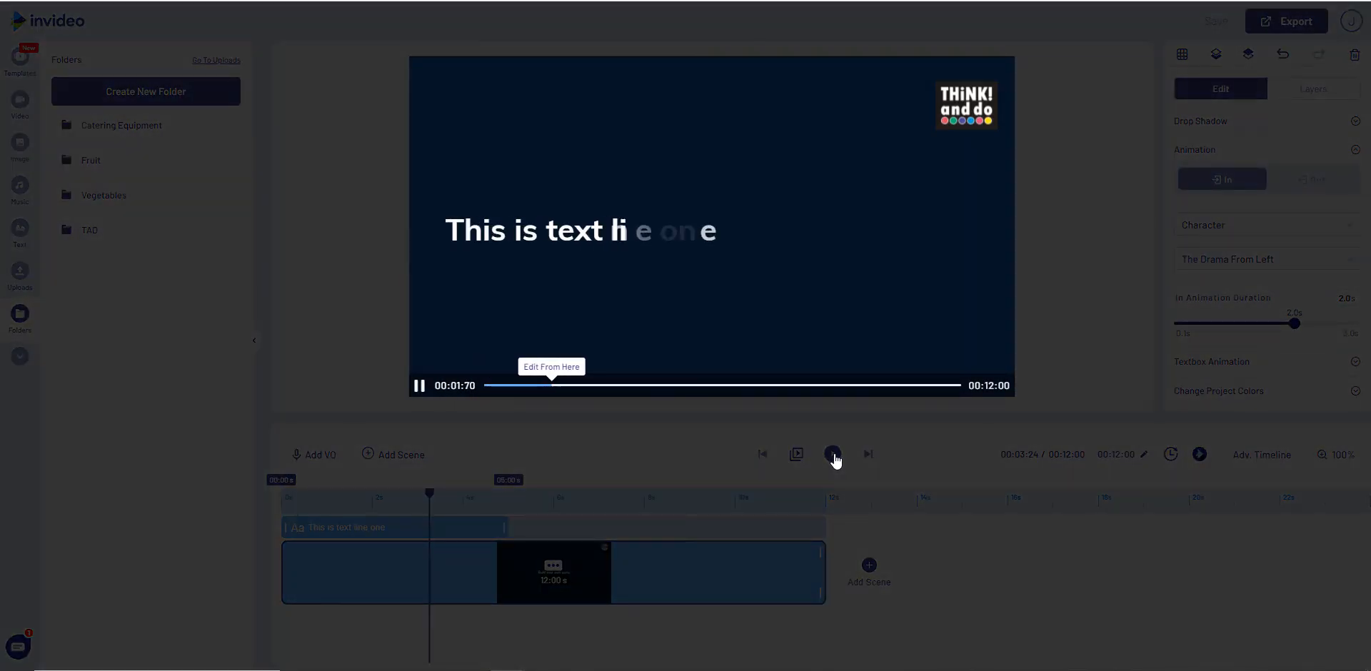